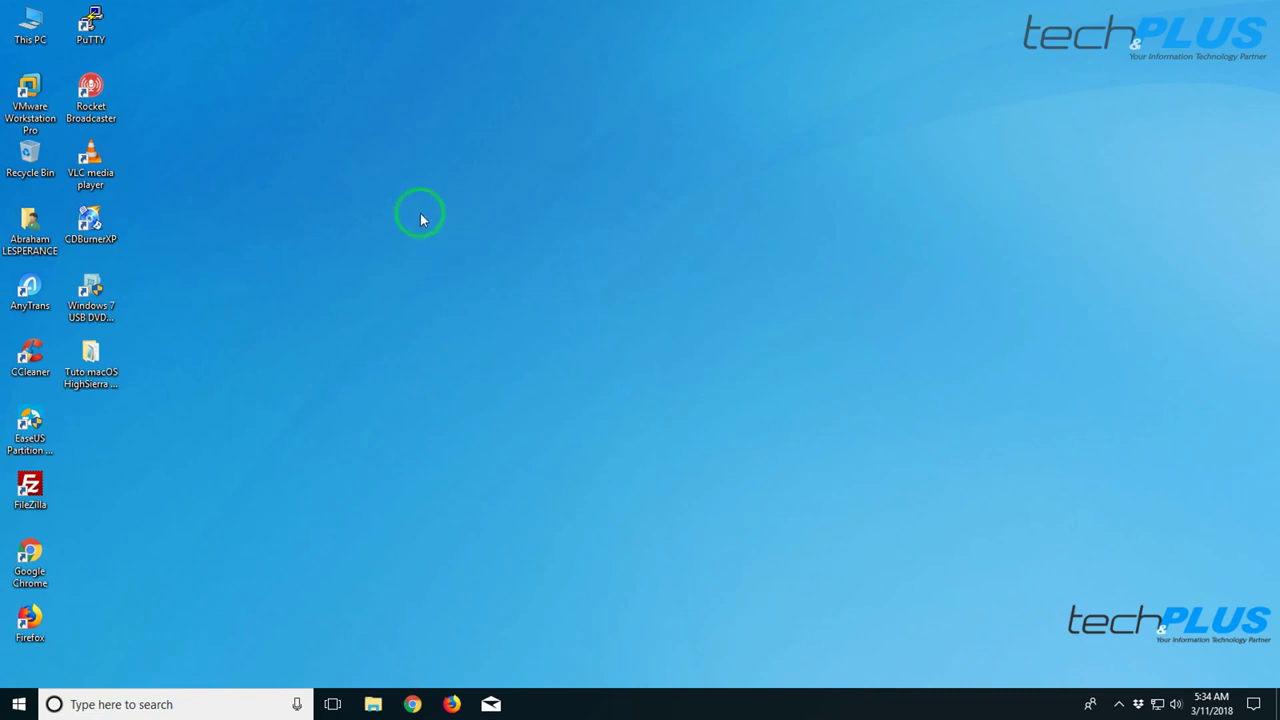
Open the Tuto macOS HighSierra desktop folder and launch VMware Workstation Pro
{"action": "double_click", "coordinate": [90, 360]}
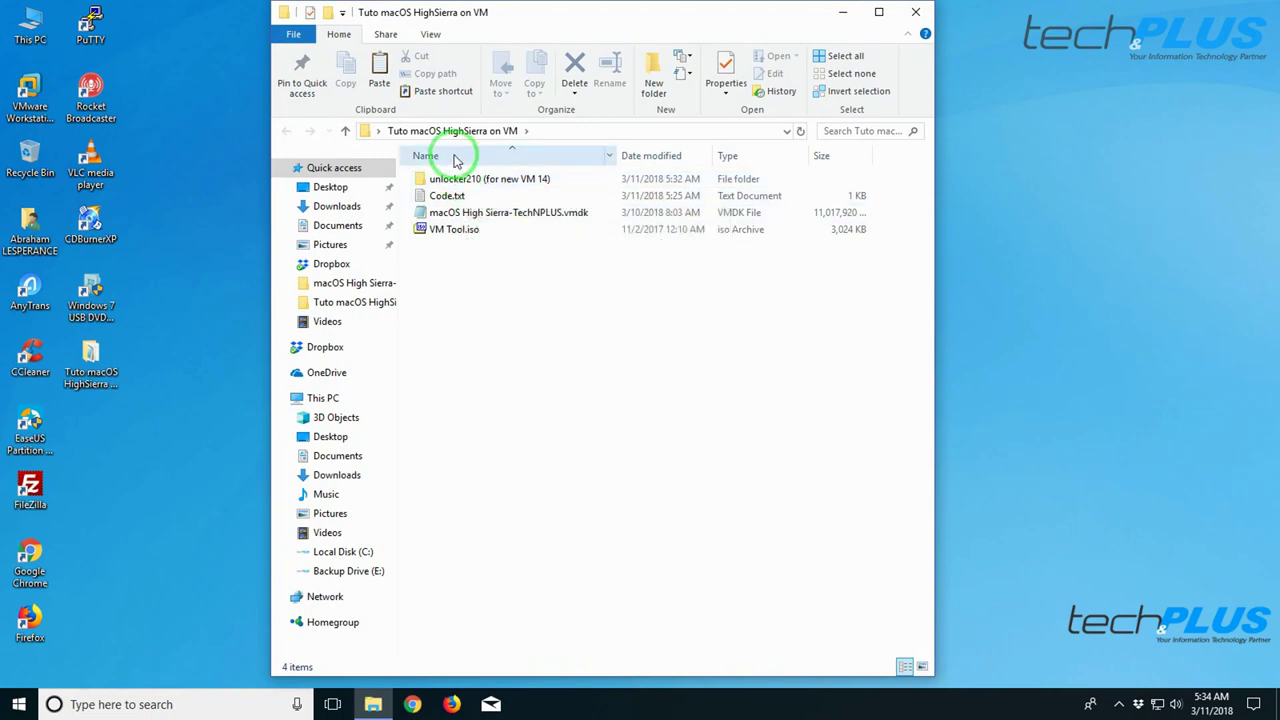
{"action": "double_click", "coordinate": [30, 95]}
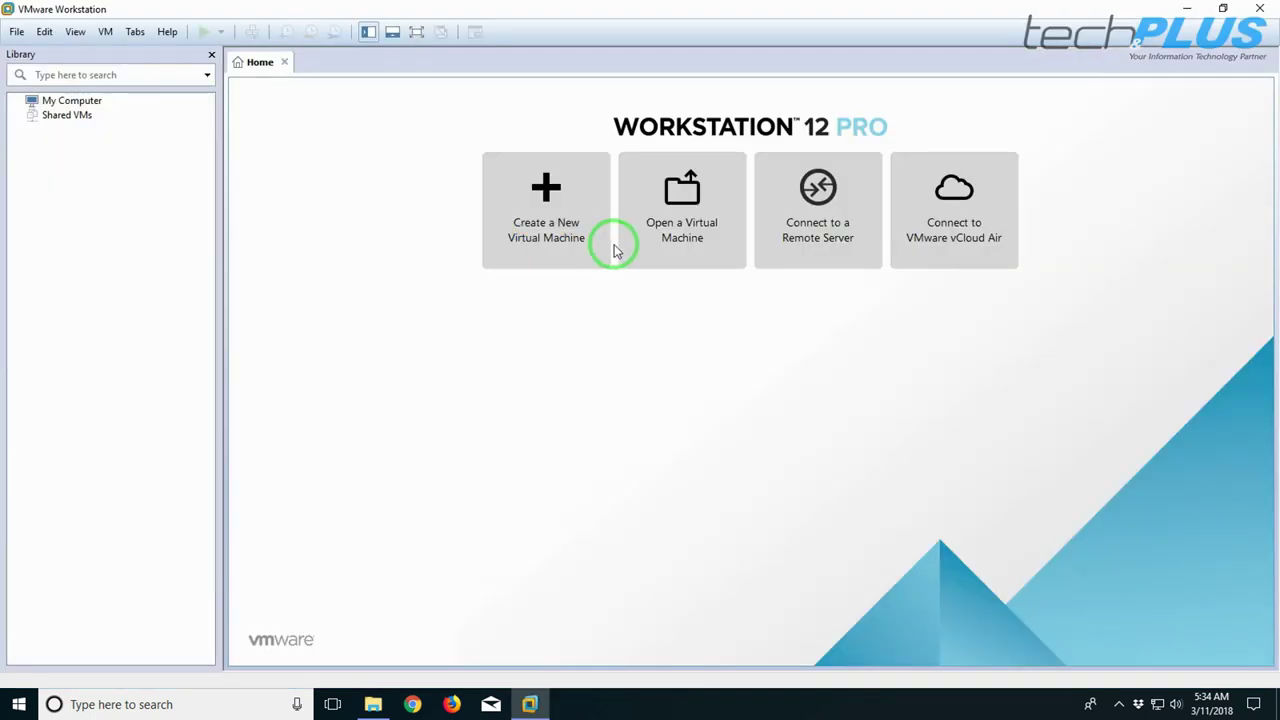
Go through the New Virtual Machine Wizard to the guest OS list, find no Apple option, and cancel
{"action": "left_click", "coordinate": [545, 228]}
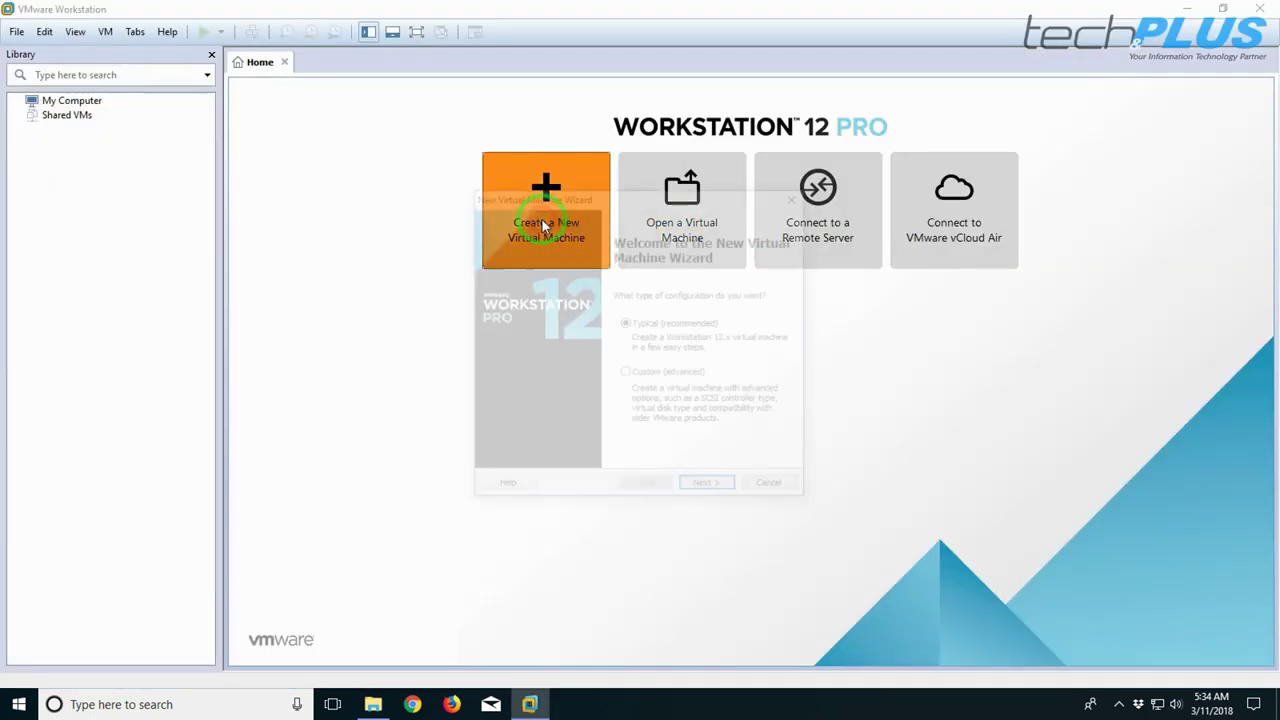
{"action": "left_click", "coordinate": [708, 489]}
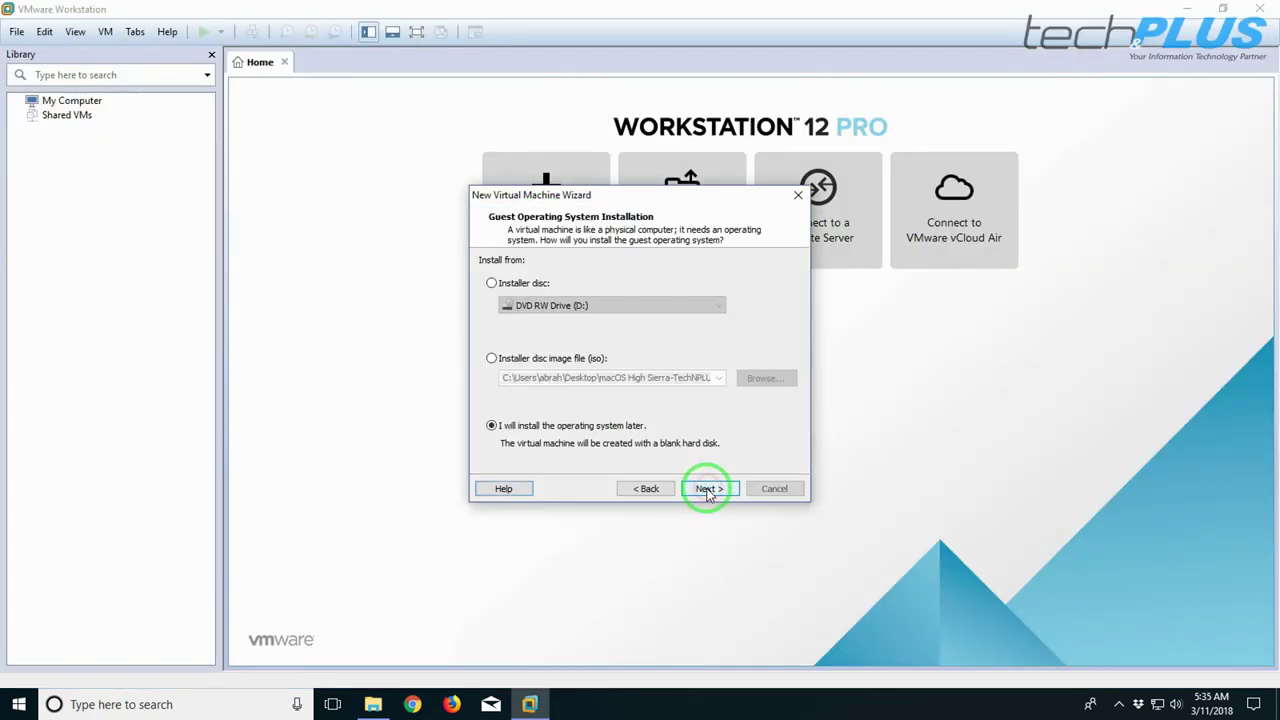
{"action": "left_click", "coordinate": [708, 489]}
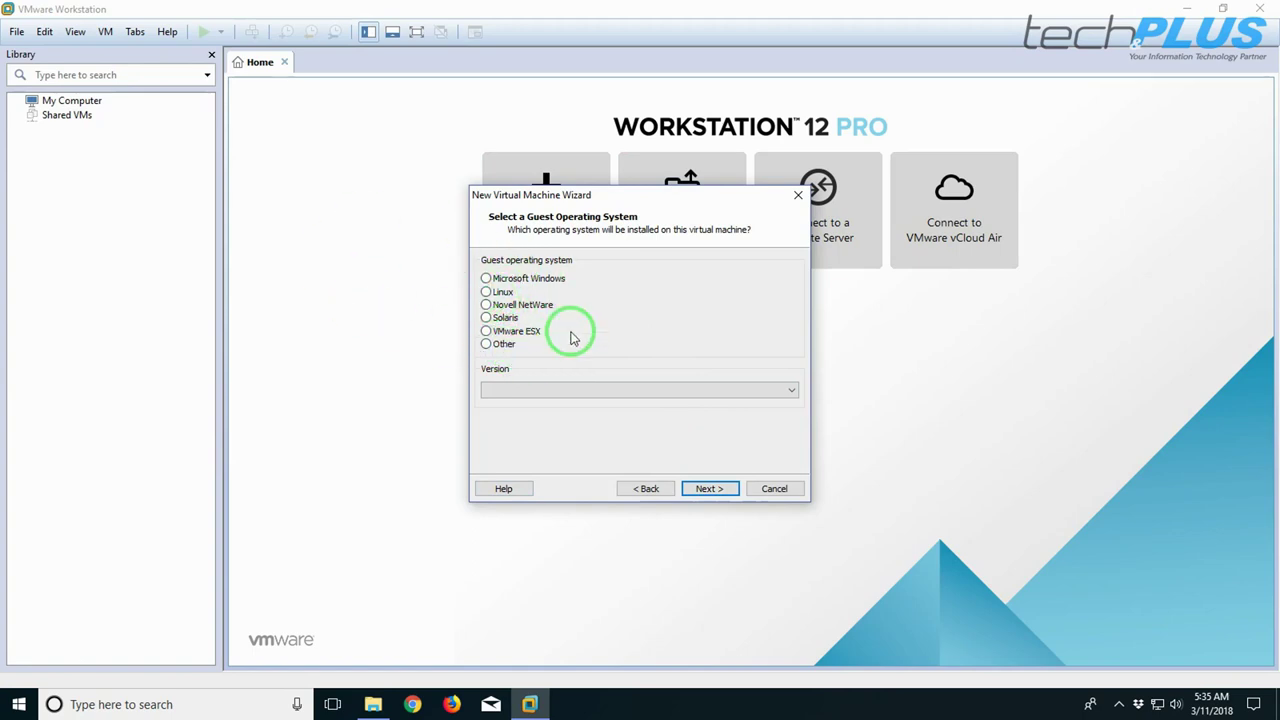
{"action": "left_click", "coordinate": [776, 490]}
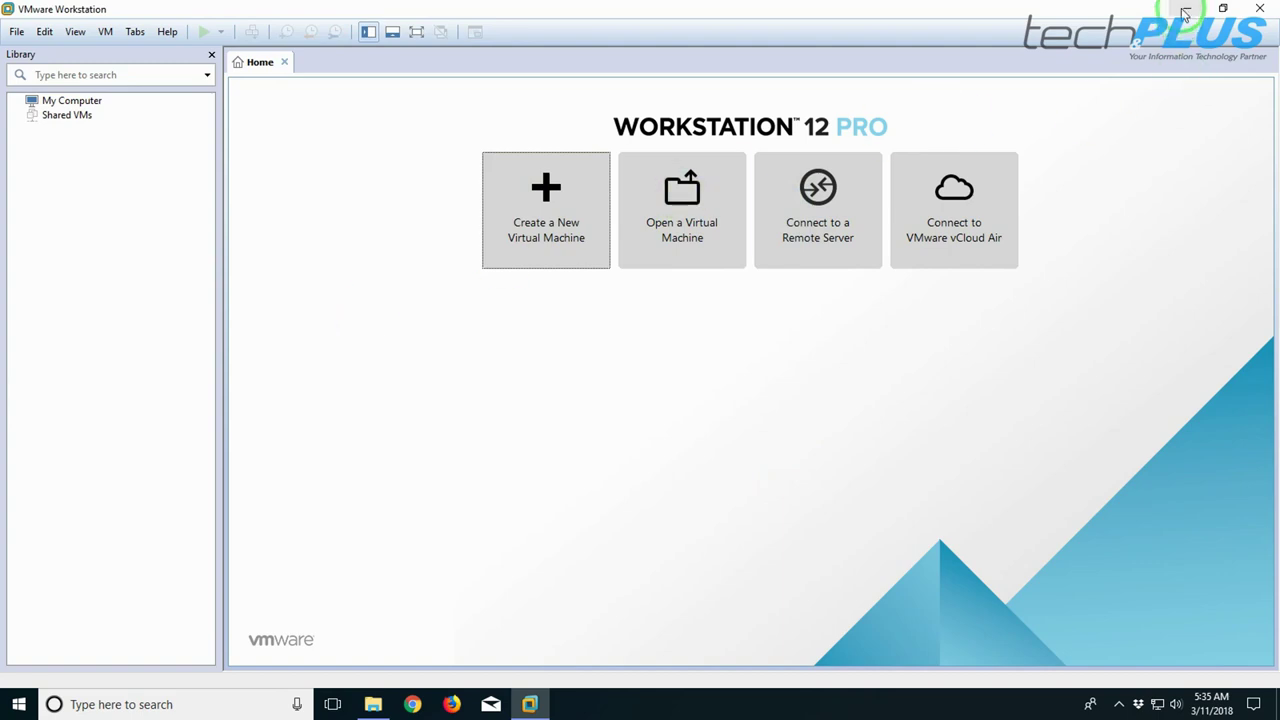
Close VMware, run unlocker210's win-install.cmd as administrator, and close the folder window
{"action": "left_click", "coordinate": [1258, 8]}
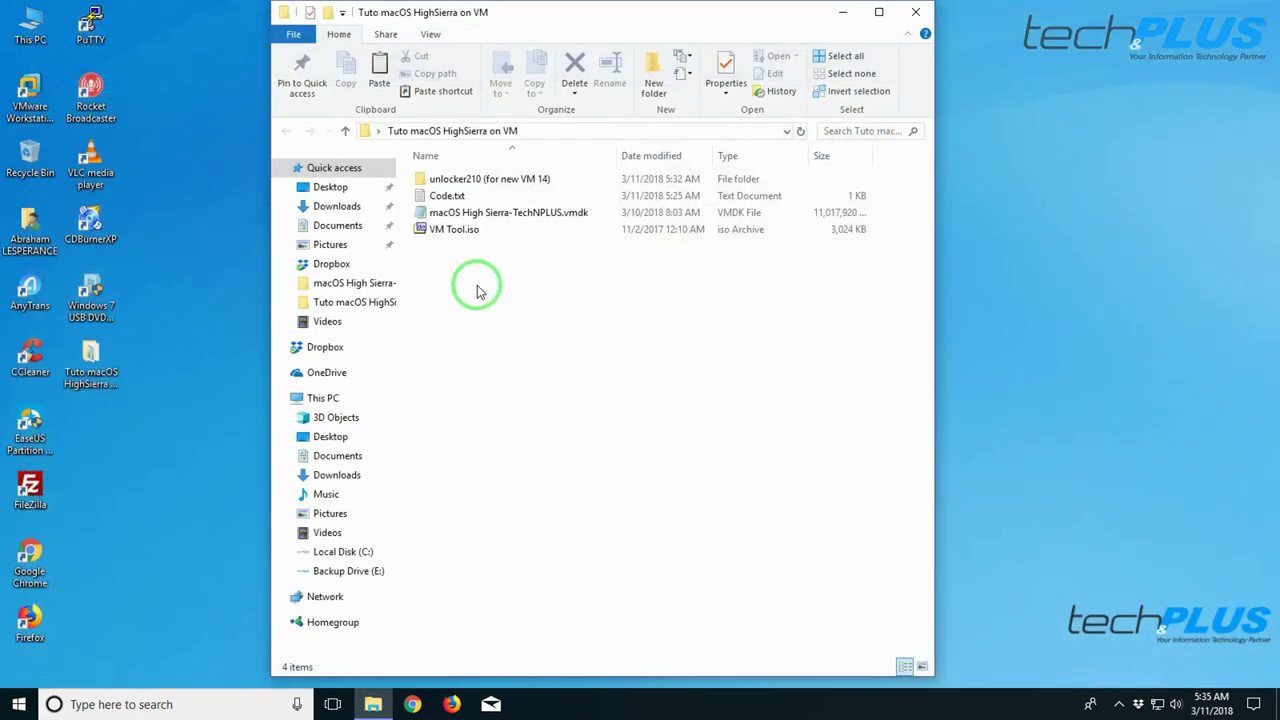
{"action": "double_click", "coordinate": [474, 180]}
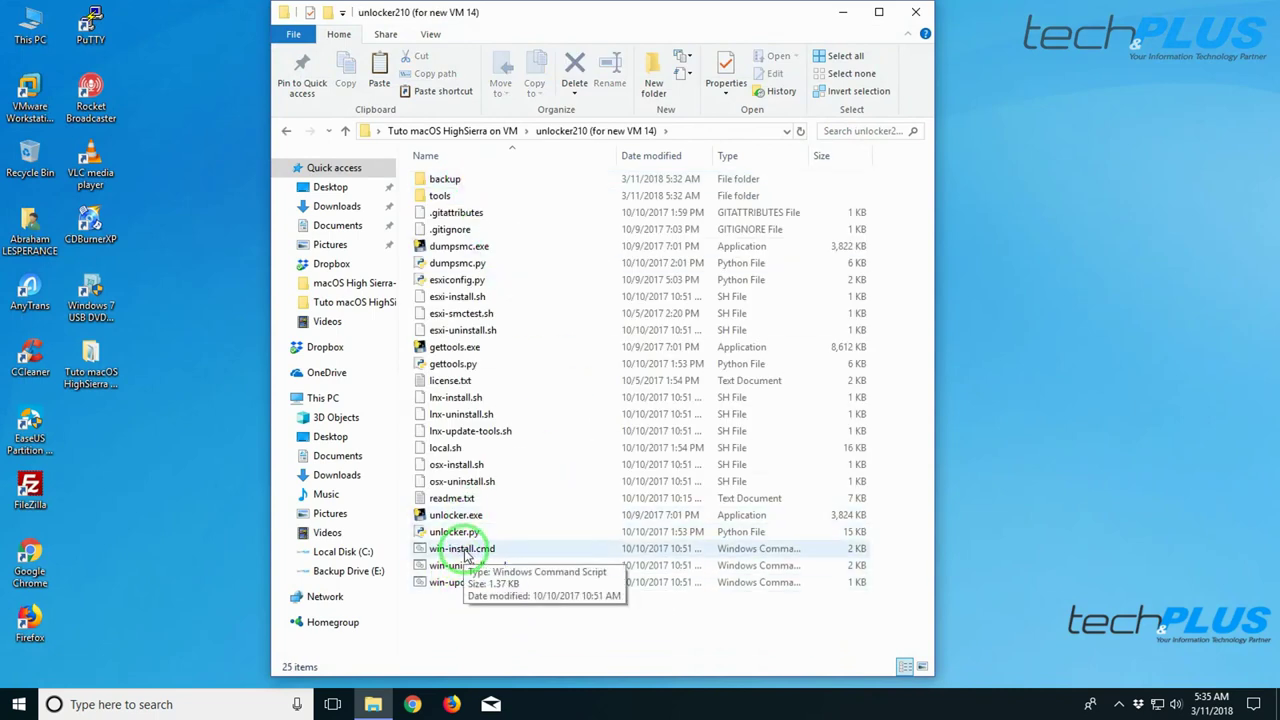
{"action": "right_click", "coordinate": [464, 553]}
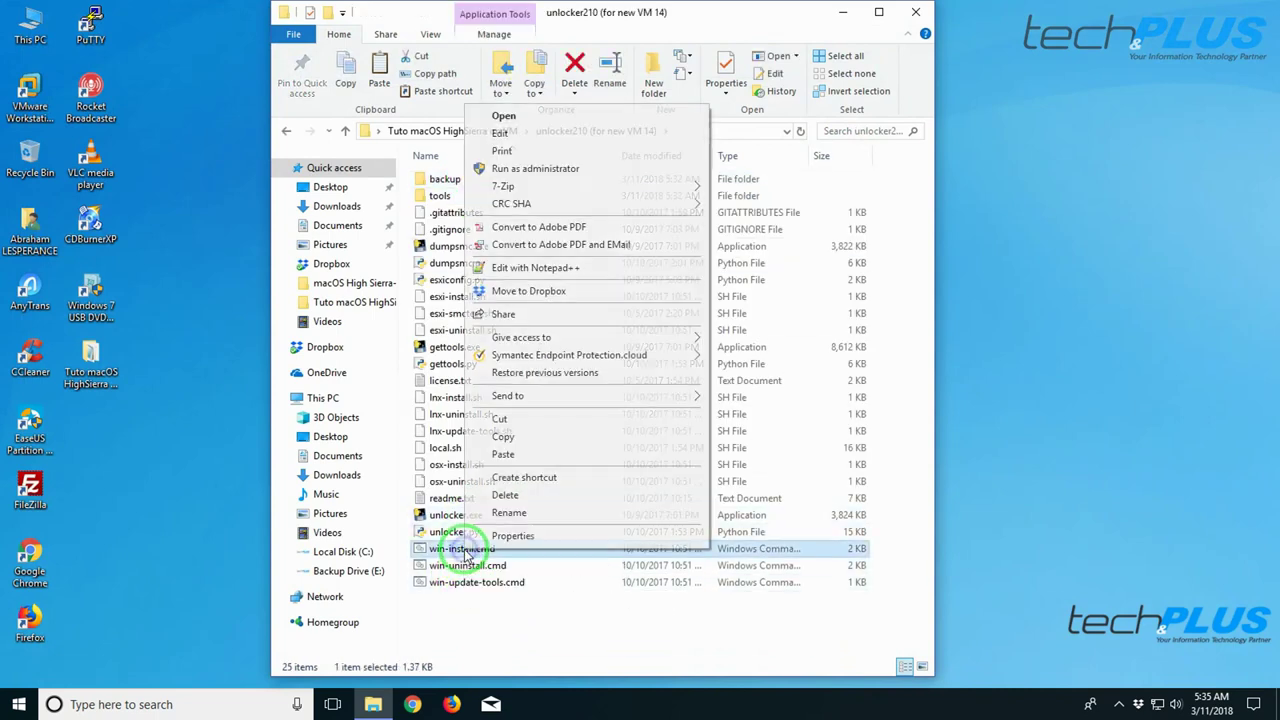
{"action": "left_click", "coordinate": [512, 170]}
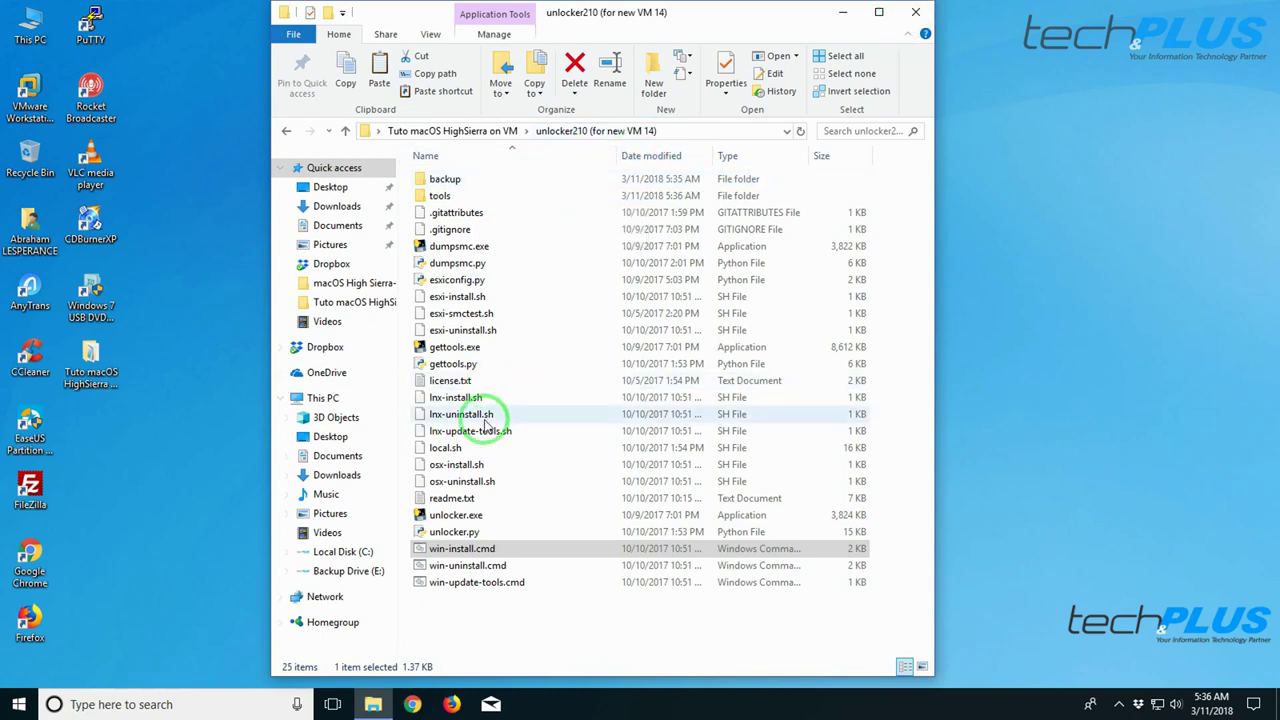
{"action": "left_click", "coordinate": [913, 12]}
Relaunch VMware and start a Typical new virtual machine with the OS installed later
{"action": "left_click", "coordinate": [30, 95]}
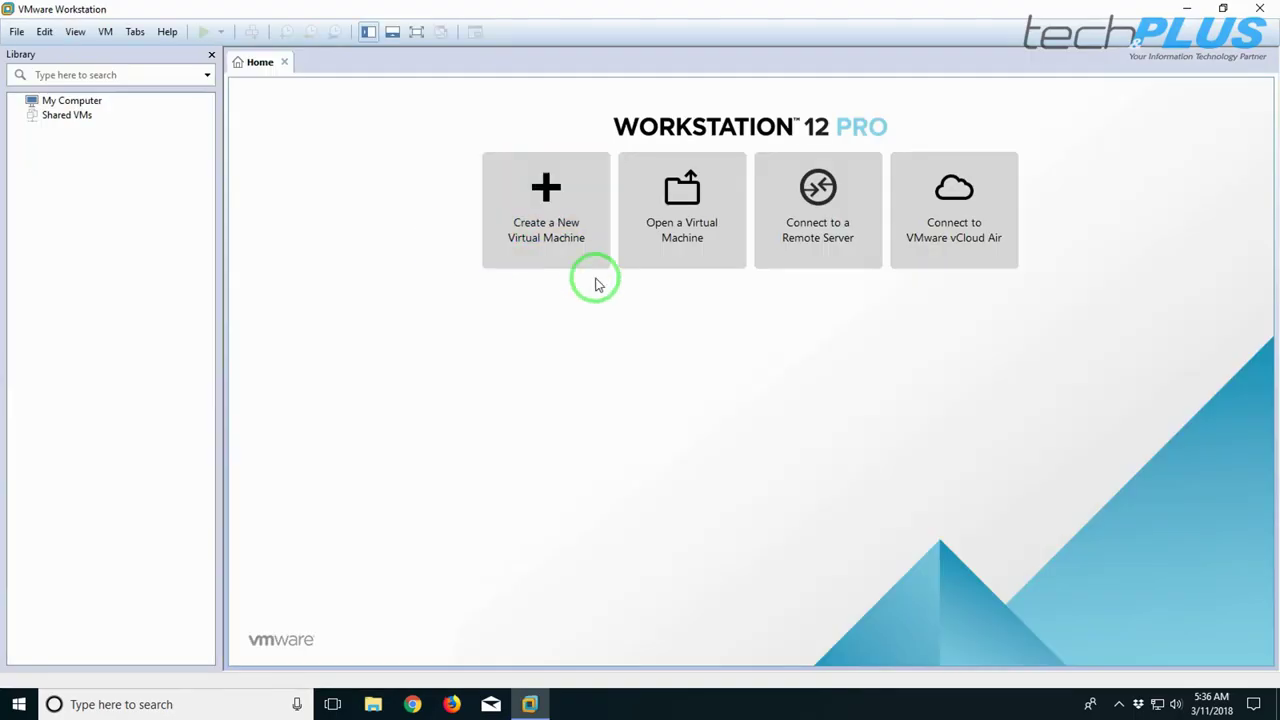
{"action": "left_click", "coordinate": [545, 220]}
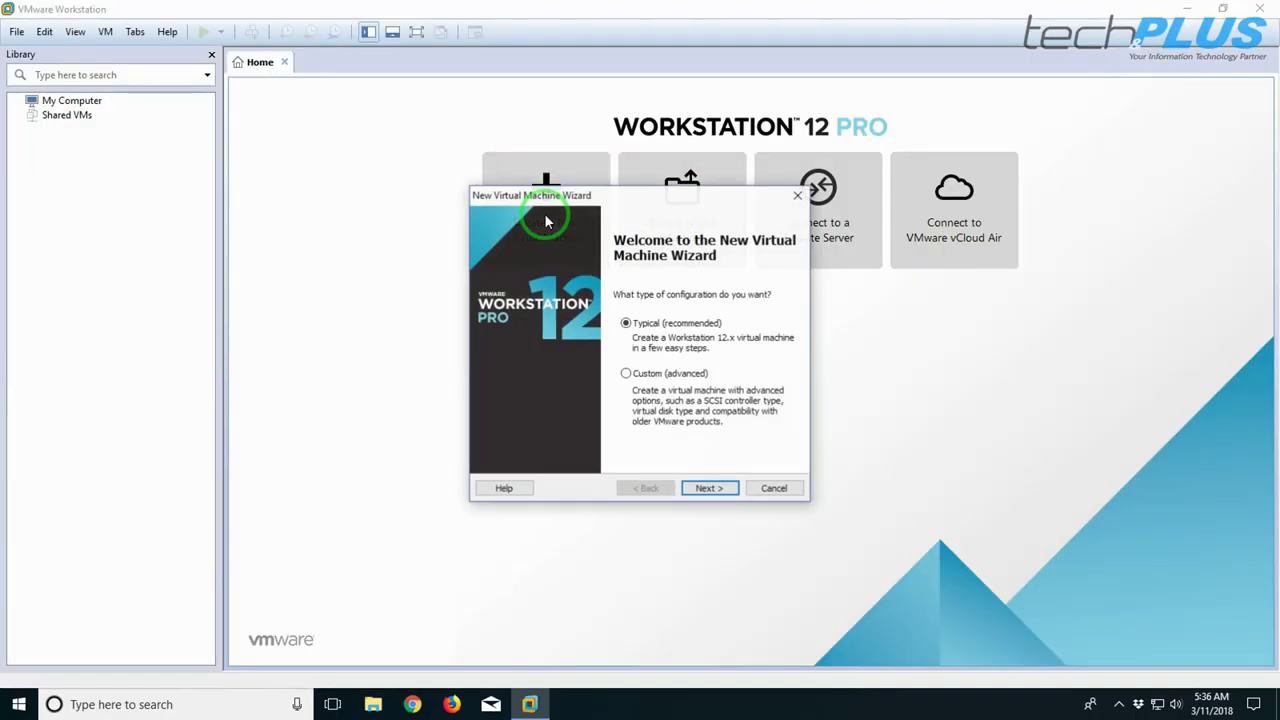
{"action": "left_click", "coordinate": [709, 488]}
{"action": "left_click", "coordinate": [492, 426]}
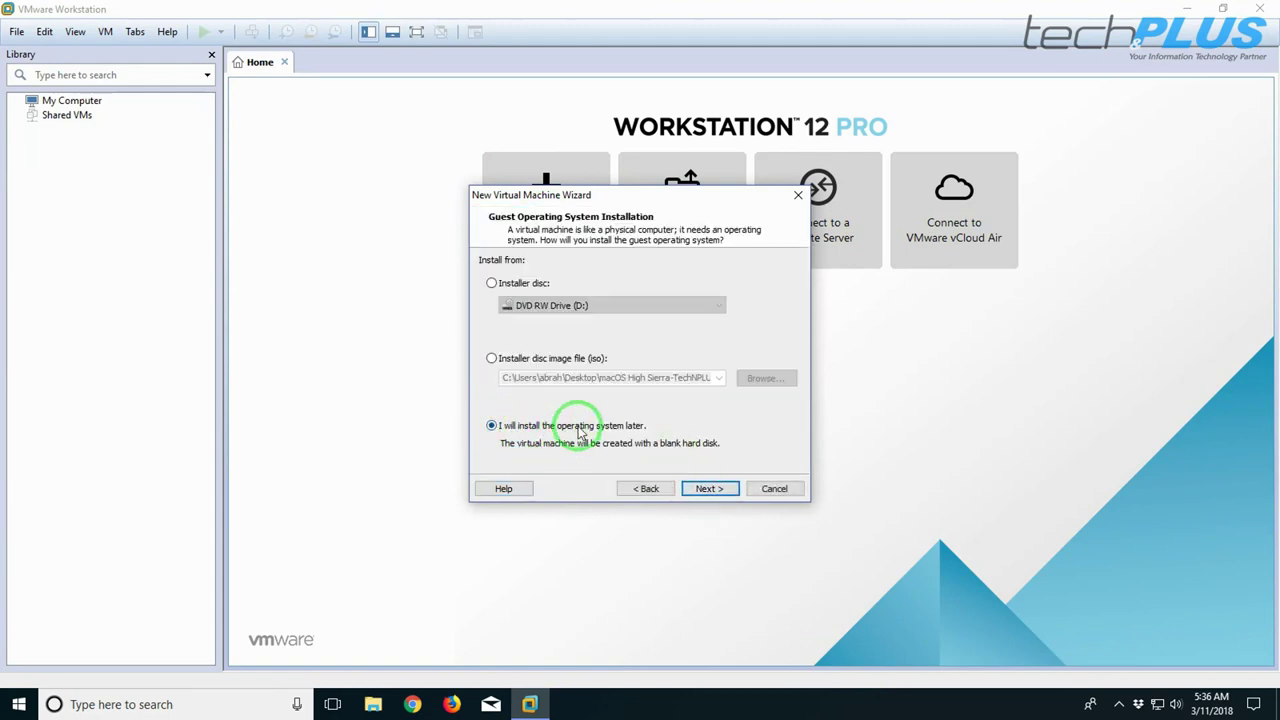
{"action": "left_click", "coordinate": [706, 490]}
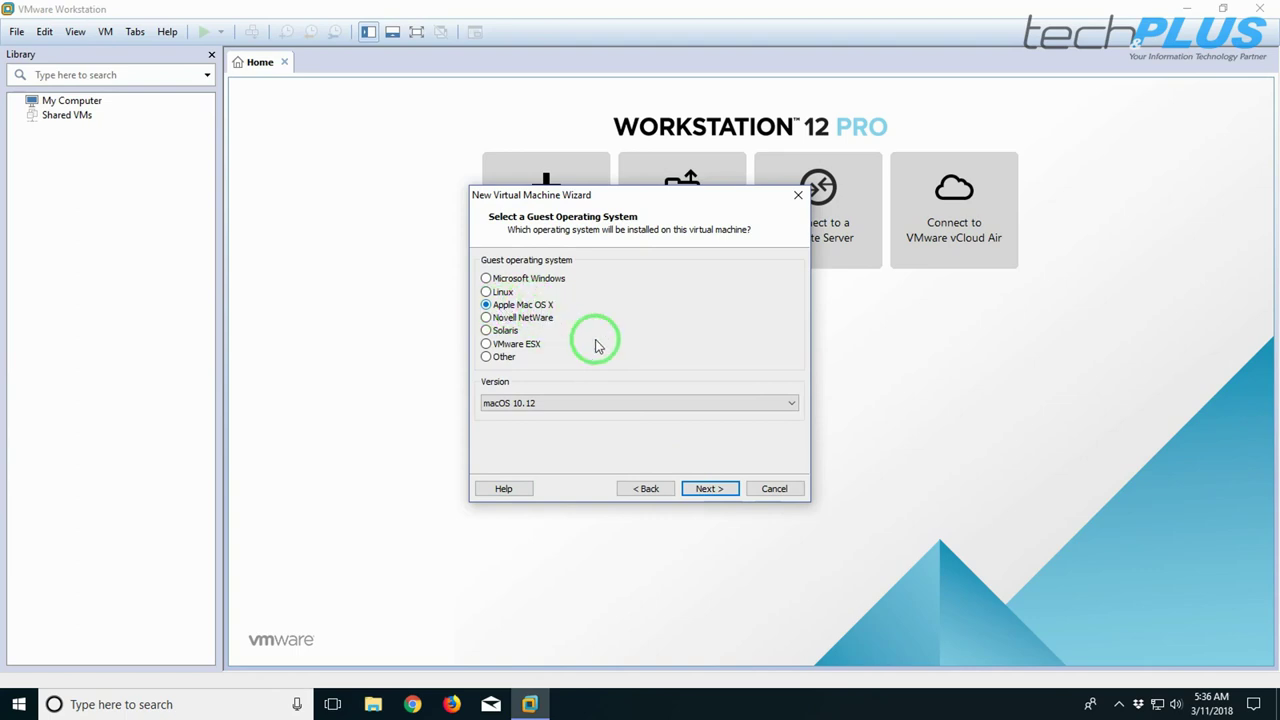
Choose Apple Mac OS X macOS 10.12 as the guest and name the VM 'macOS 10.13 HighSierra'
{"action": "left_click", "coordinate": [790, 403]}
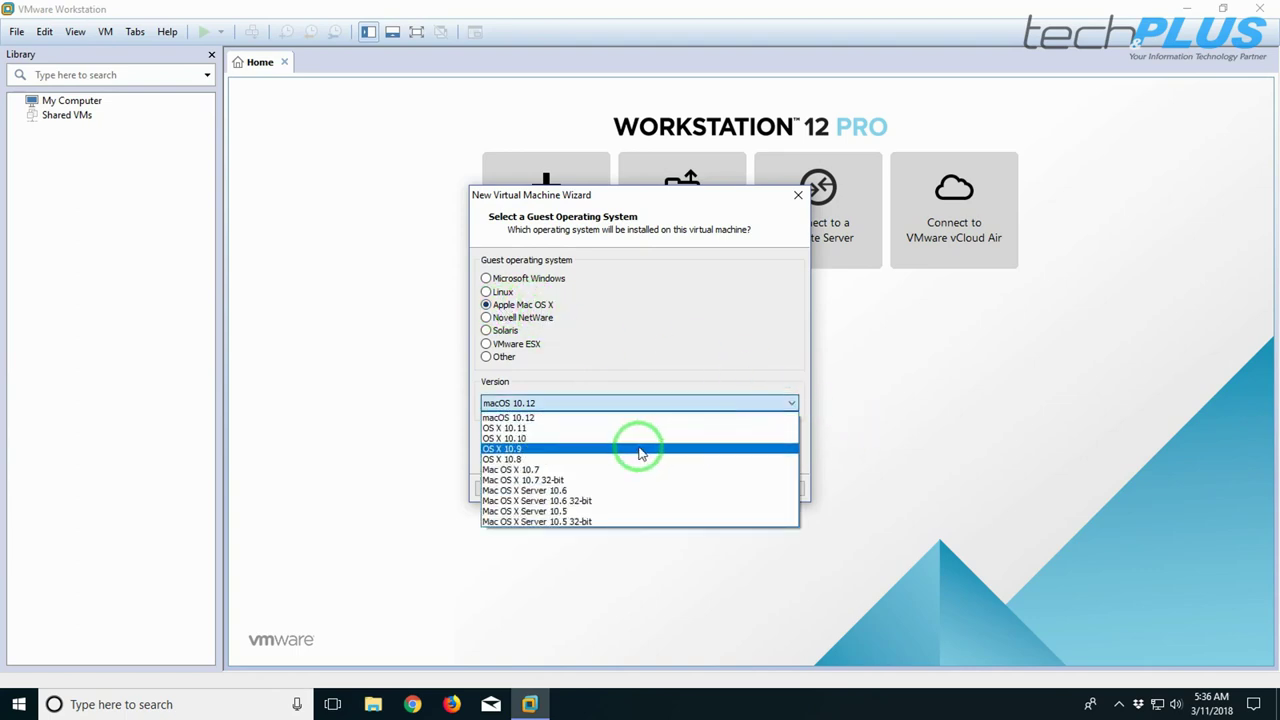
{"action": "left_click", "coordinate": [528, 418]}
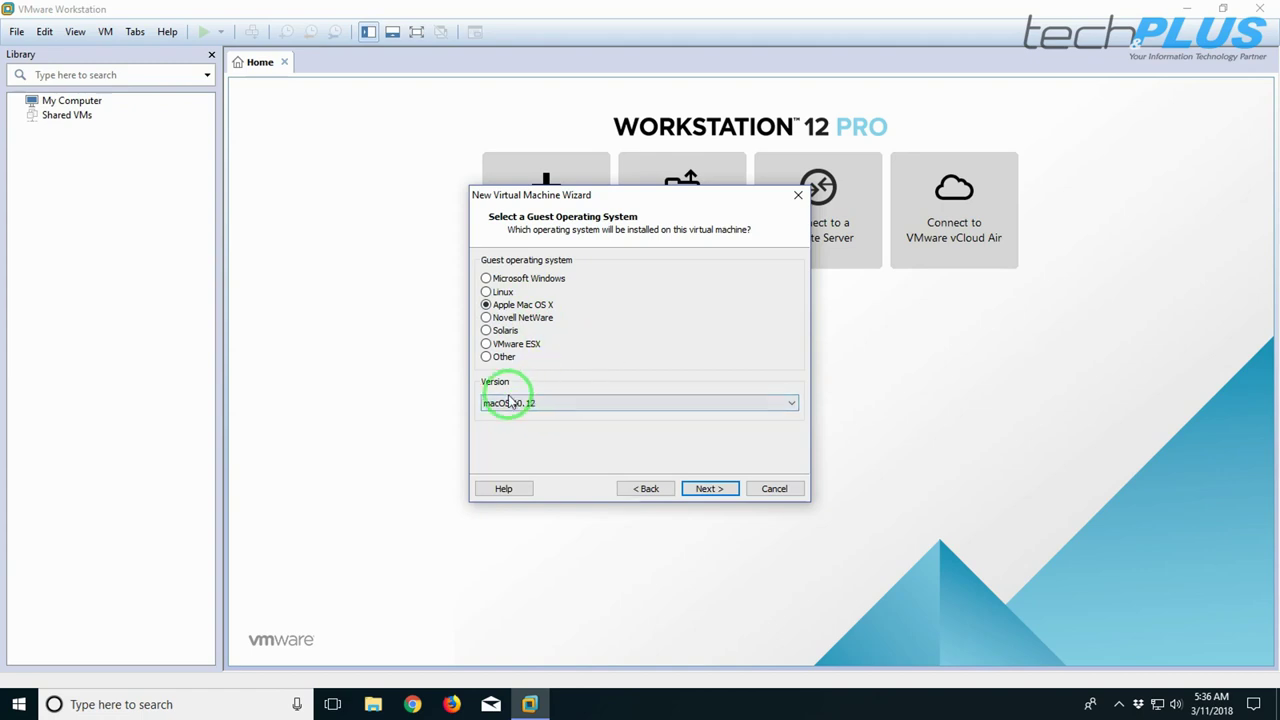
{"action": "left_click", "coordinate": [711, 490]}
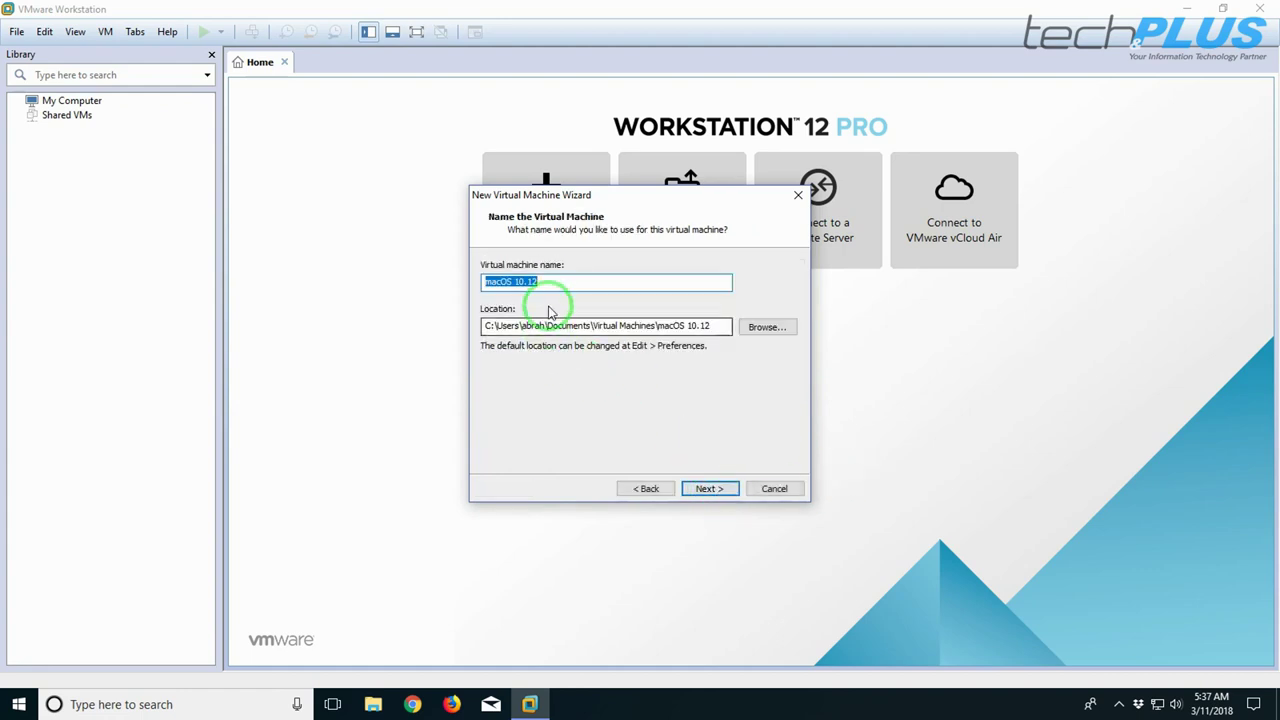
{"action": "left_click_drag", "start_coordinate": [533, 281], "coordinate": [547, 284]}
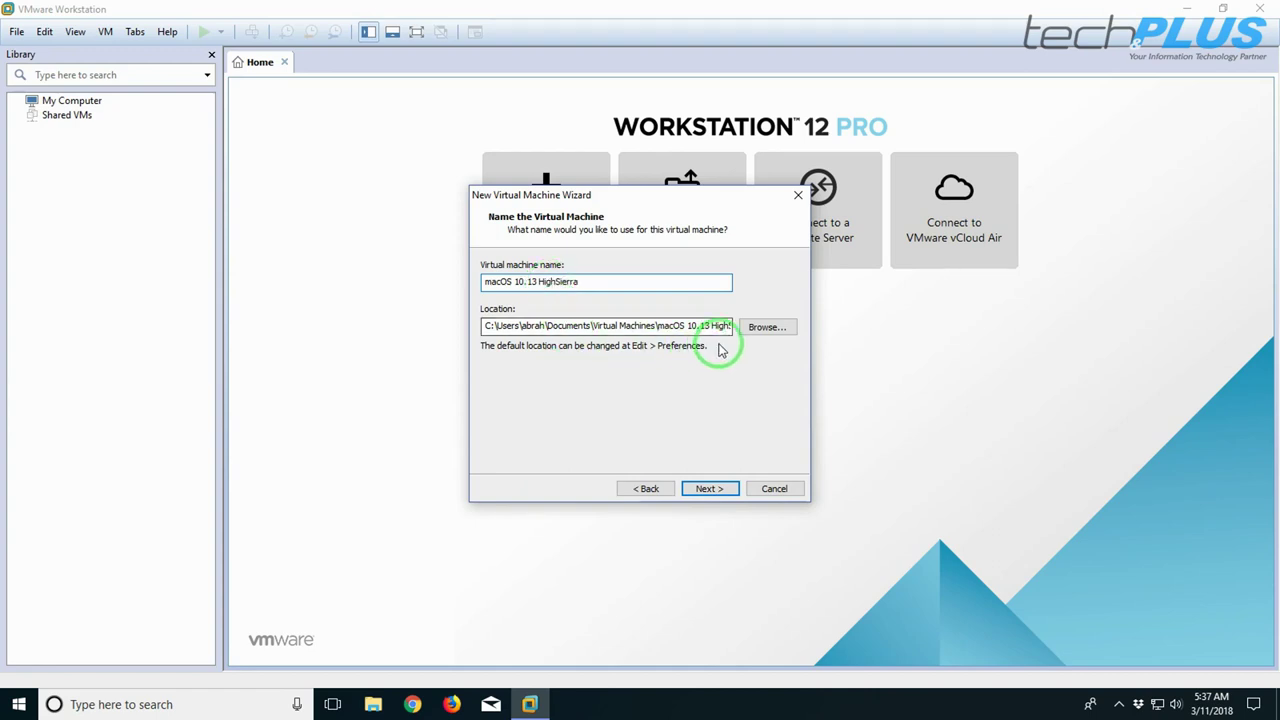
{"action": "left_click", "coordinate": [766, 328]}
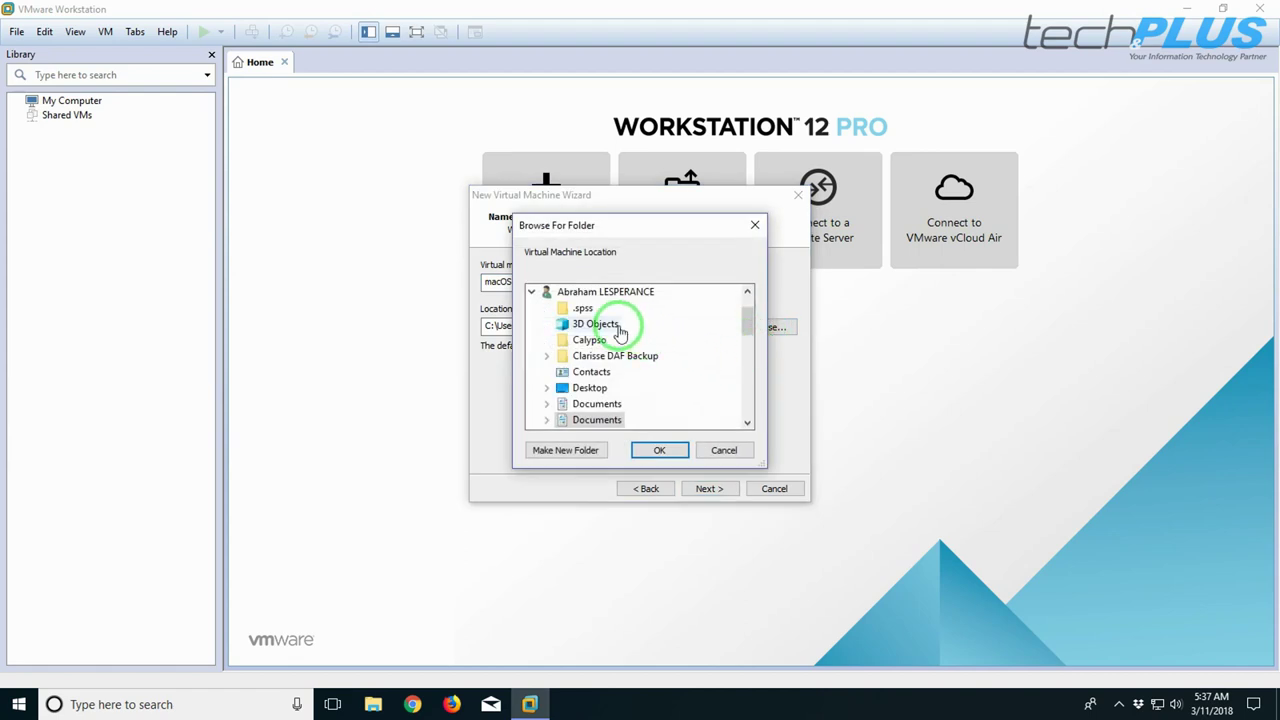
{"action": "left_click", "coordinate": [548, 388]}
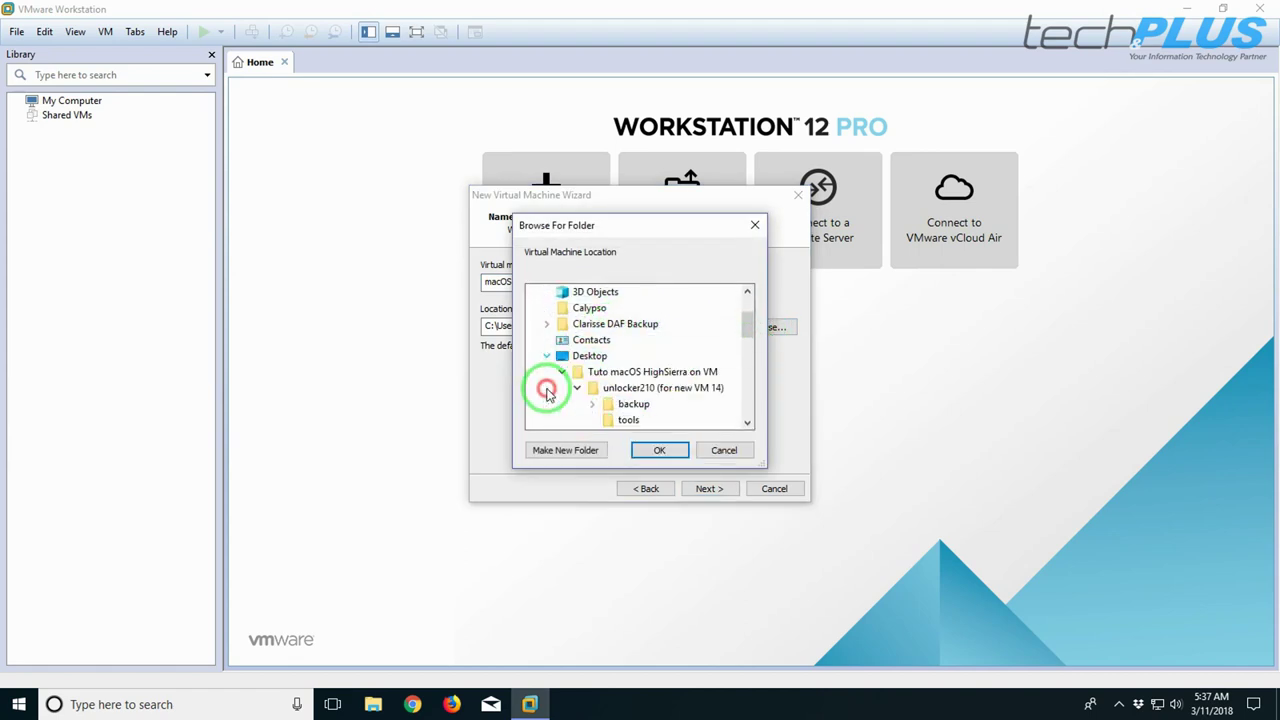
{"action": "scroll", "coordinate": [686, 400], "scroll_direction": "down", "scroll_amount": 2}
{"action": "scroll", "coordinate": [690, 401], "scroll_direction": "up", "scroll_amount": 1}
{"action": "scroll", "coordinate": [691, 400], "scroll_direction": "up", "scroll_amount": 1}
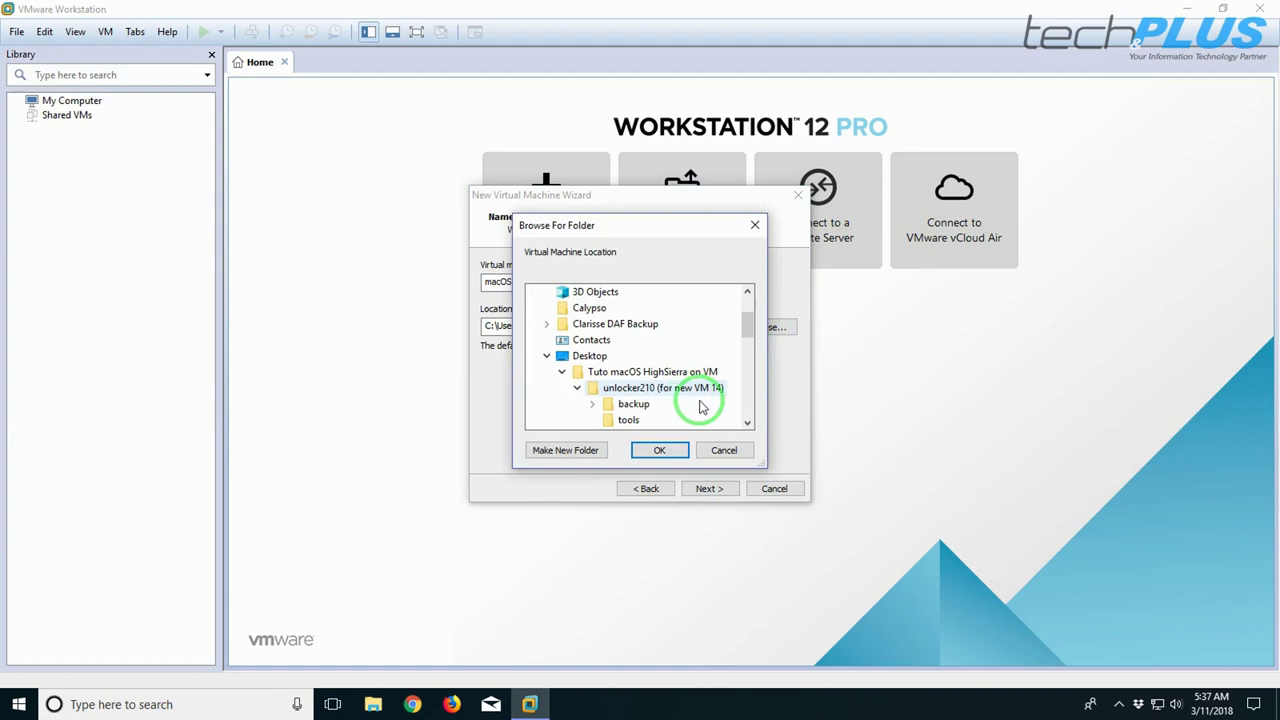
{"action": "left_click", "coordinate": [628, 373]}
{"action": "left_click", "coordinate": [565, 450]}
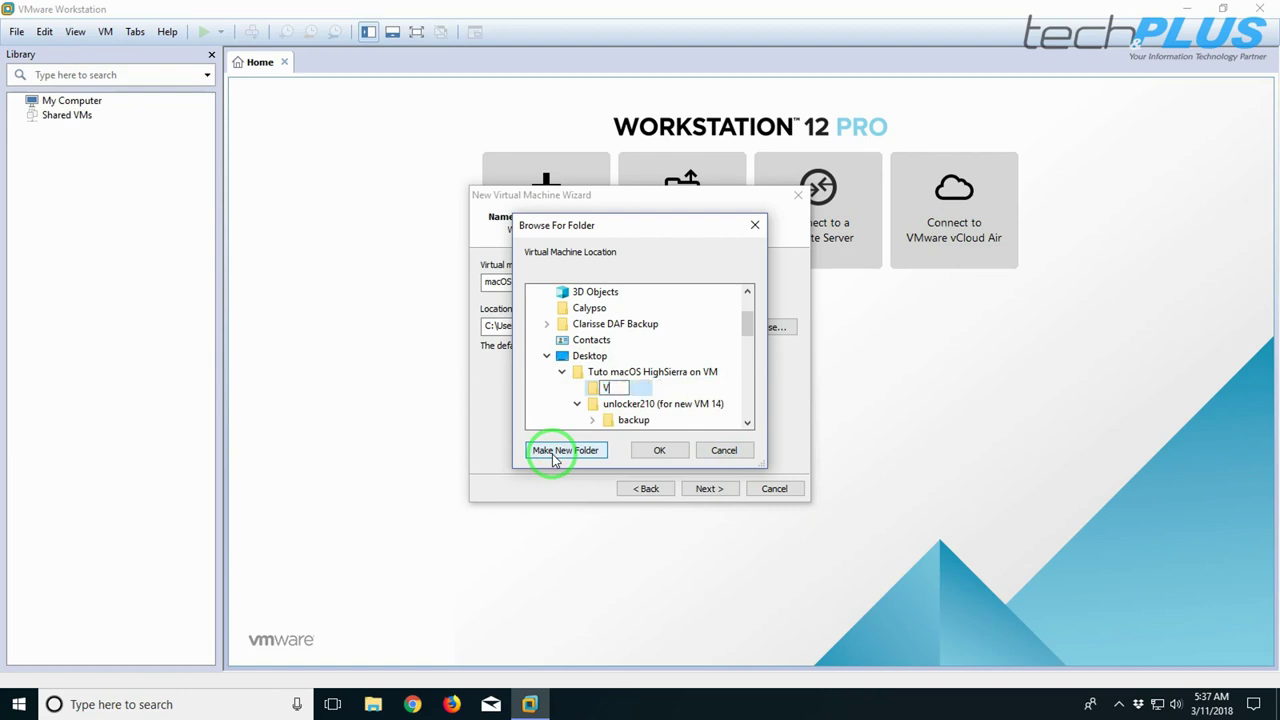
{"action": "key", "text": "Return"}
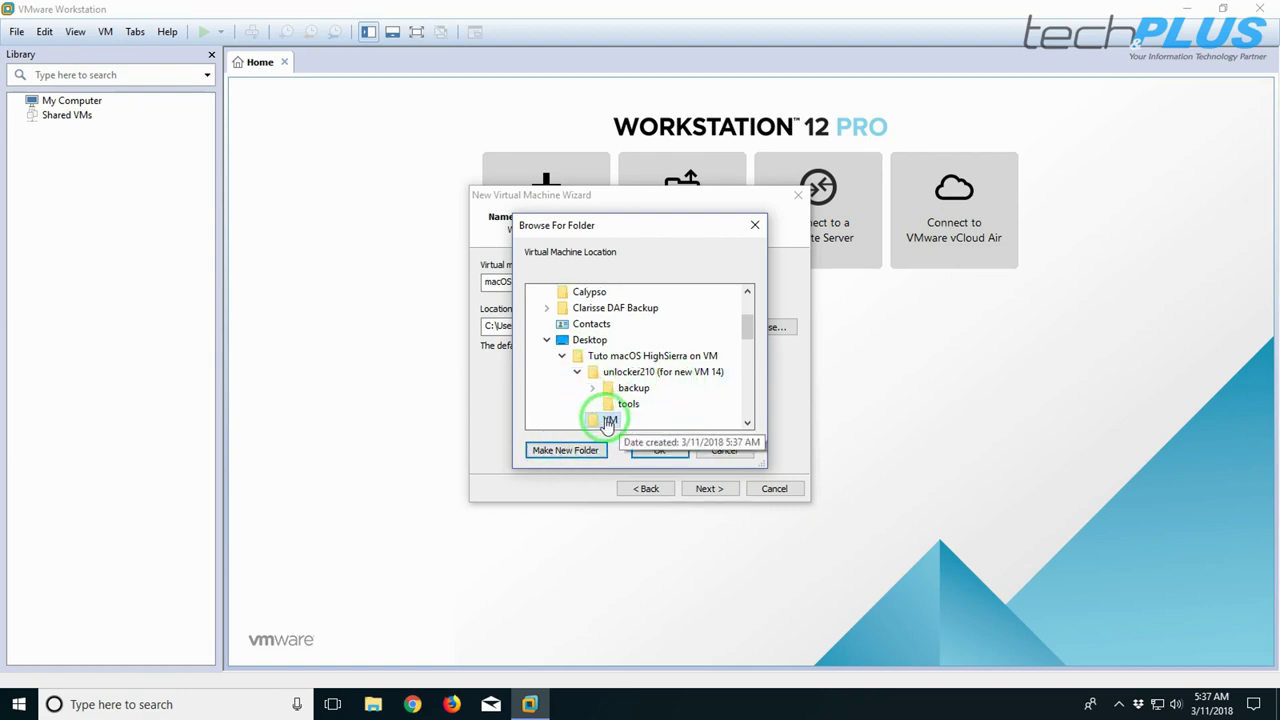
{"action": "left_click", "coordinate": [659, 450]}
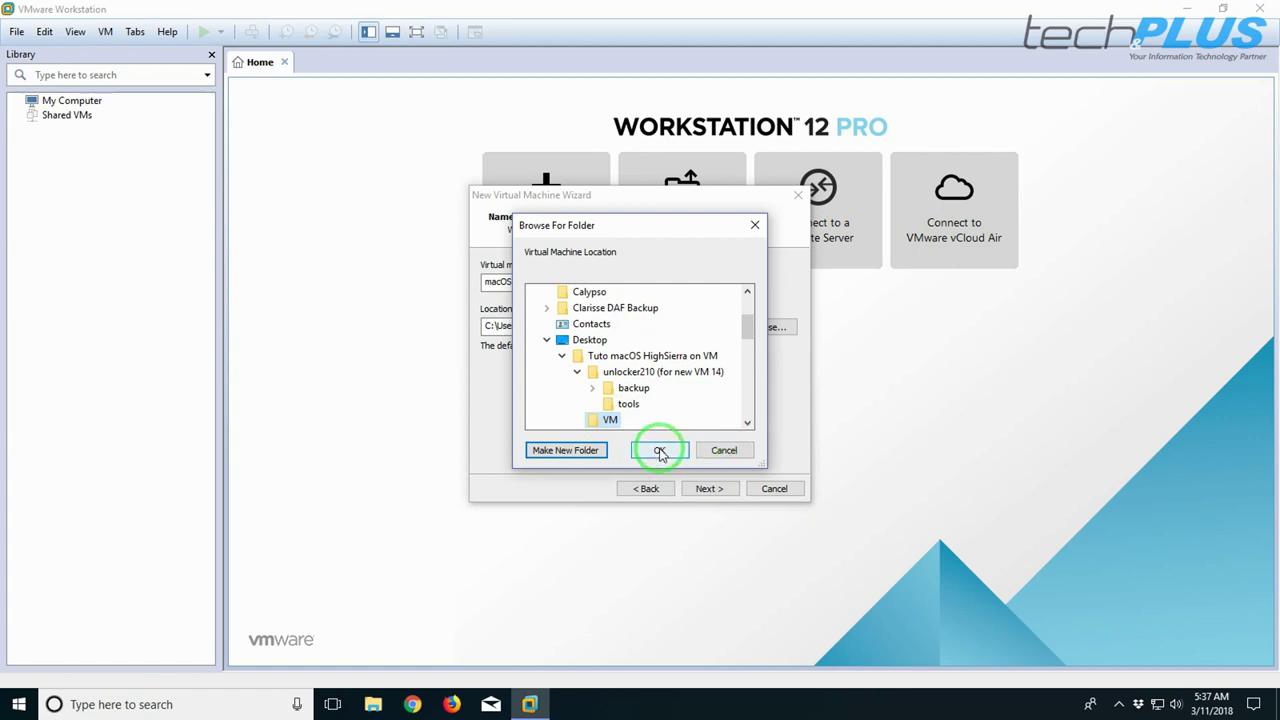
{"action": "left_click", "coordinate": [707, 488]}
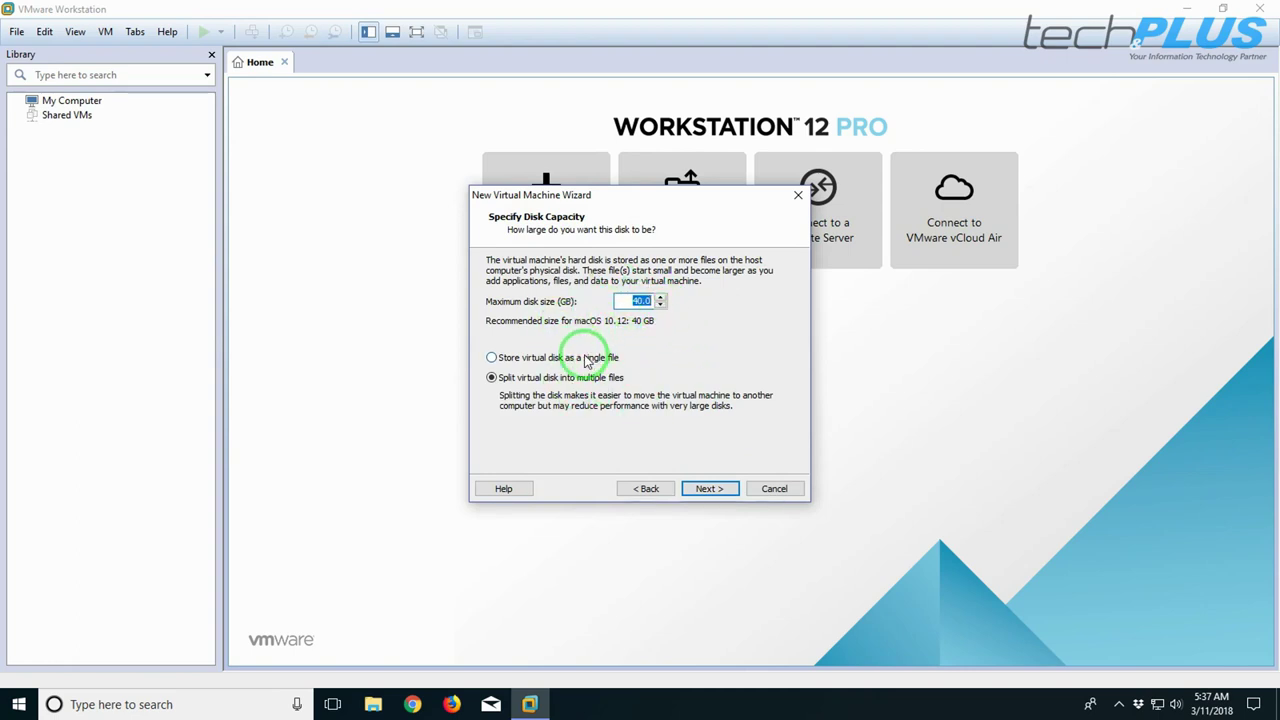
{"action": "left_click", "coordinate": [709, 488]}
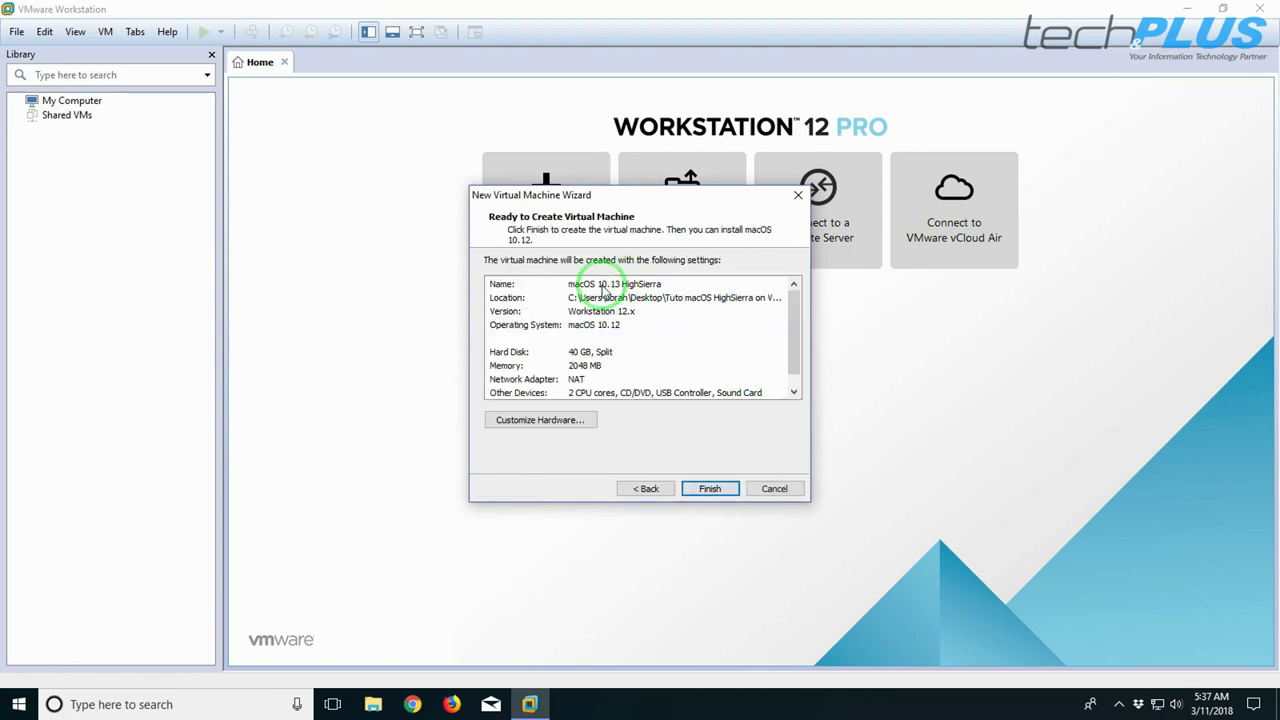
{"action": "left_click", "coordinate": [704, 489]}
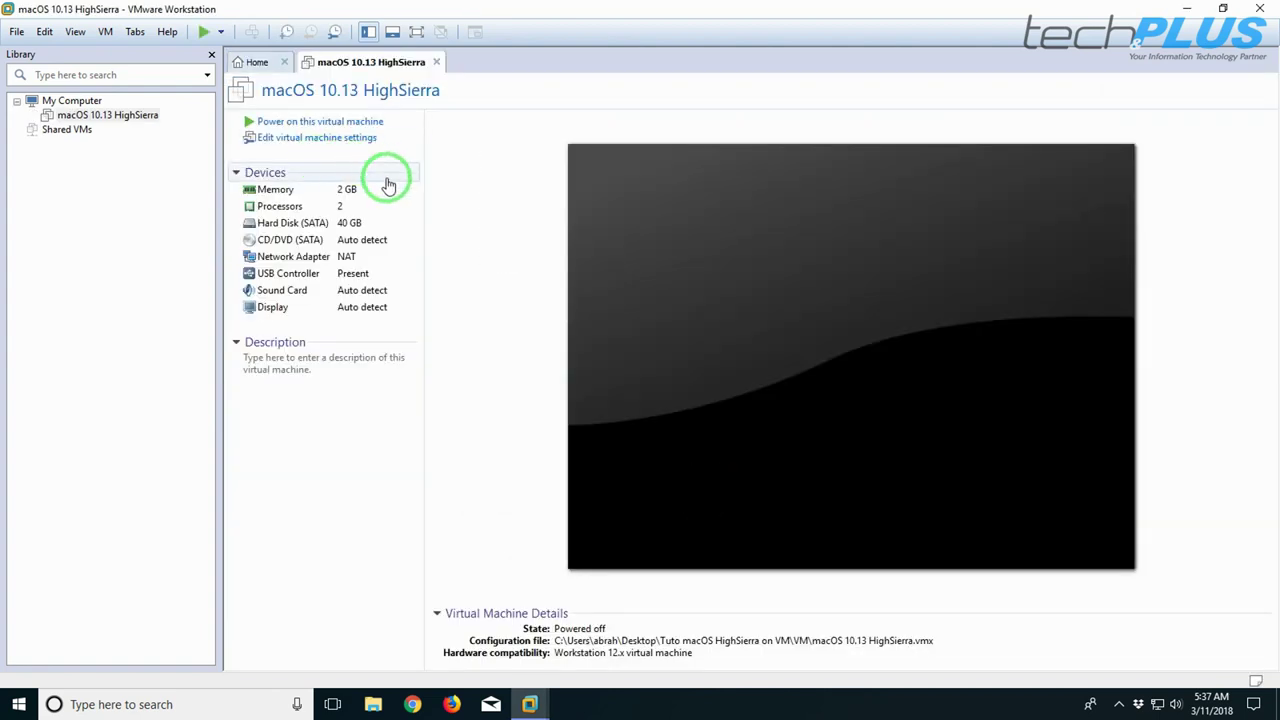
Give the VM 4096 MB memory and one 2-core processor, and remove the 40 GB hard disk
{"action": "left_click", "coordinate": [318, 145]}
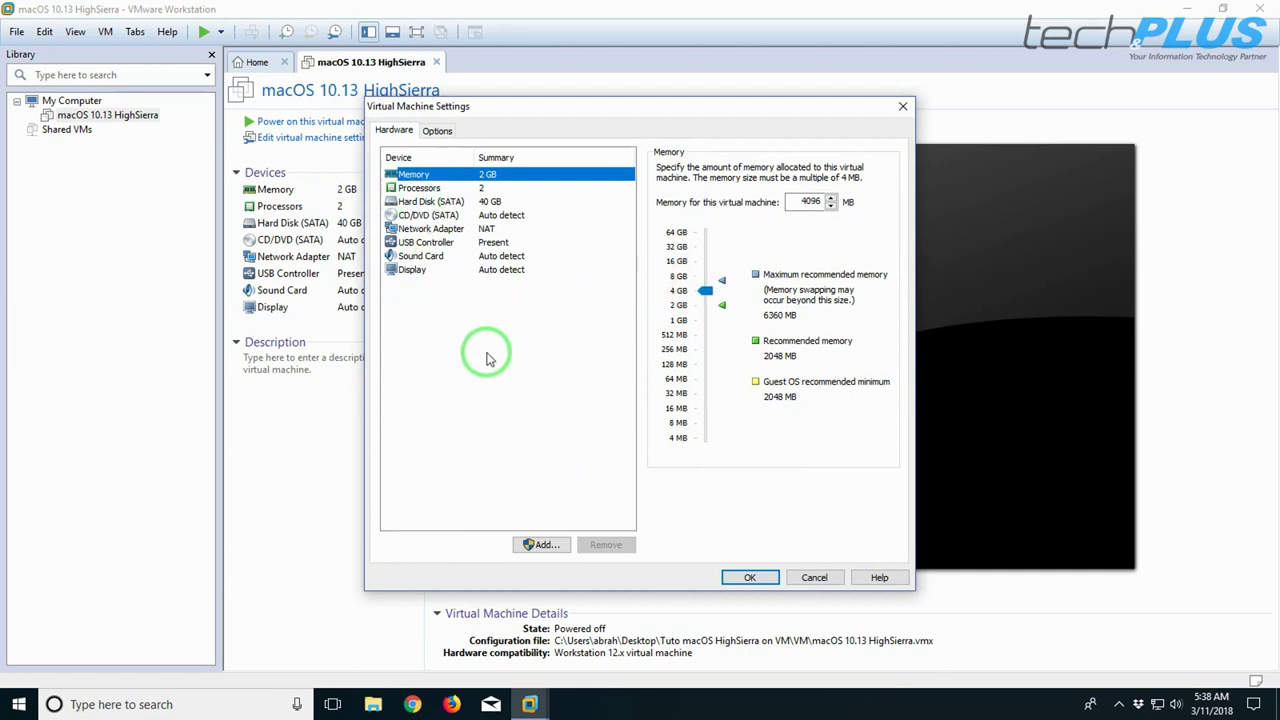
{"action": "left_click", "coordinate": [410, 188]}
{"action": "left_click", "coordinate": [806, 171]}
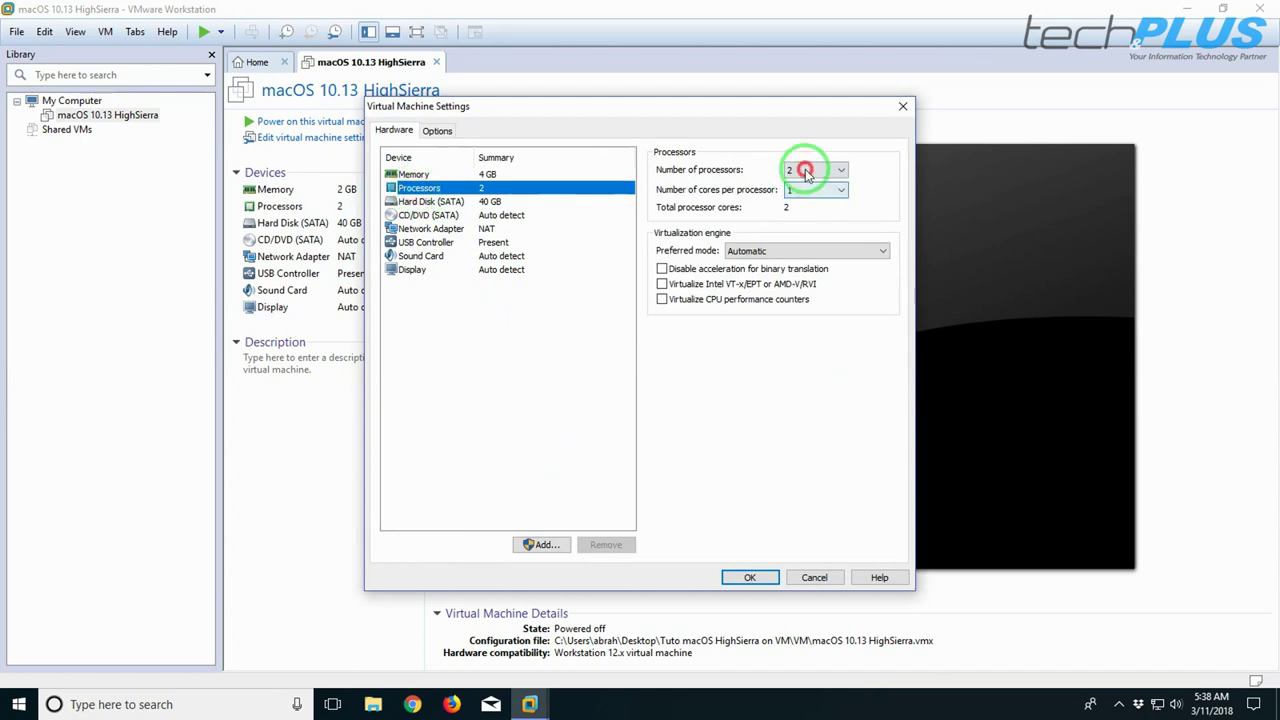
{"action": "left_click", "coordinate": [808, 192]}
{"action": "left_click", "coordinate": [810, 192]}
{"action": "left_click", "coordinate": [806, 209]}
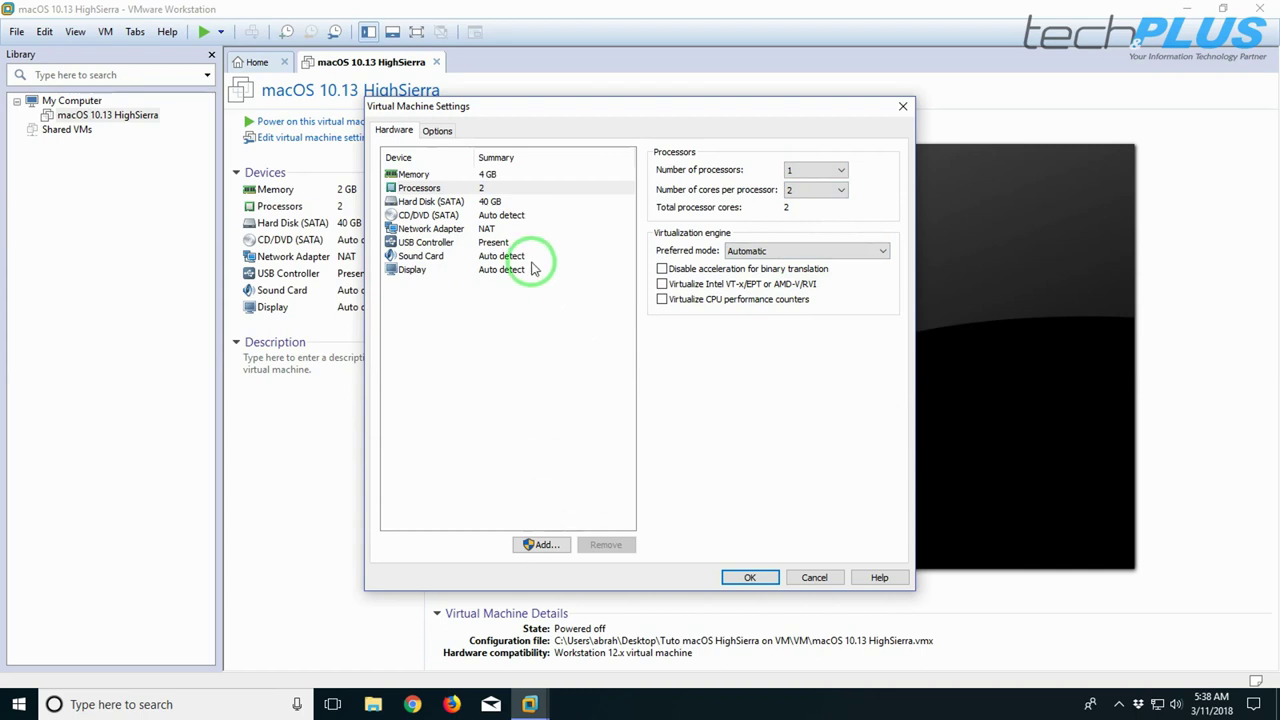
{"action": "left_click", "coordinate": [438, 203]}
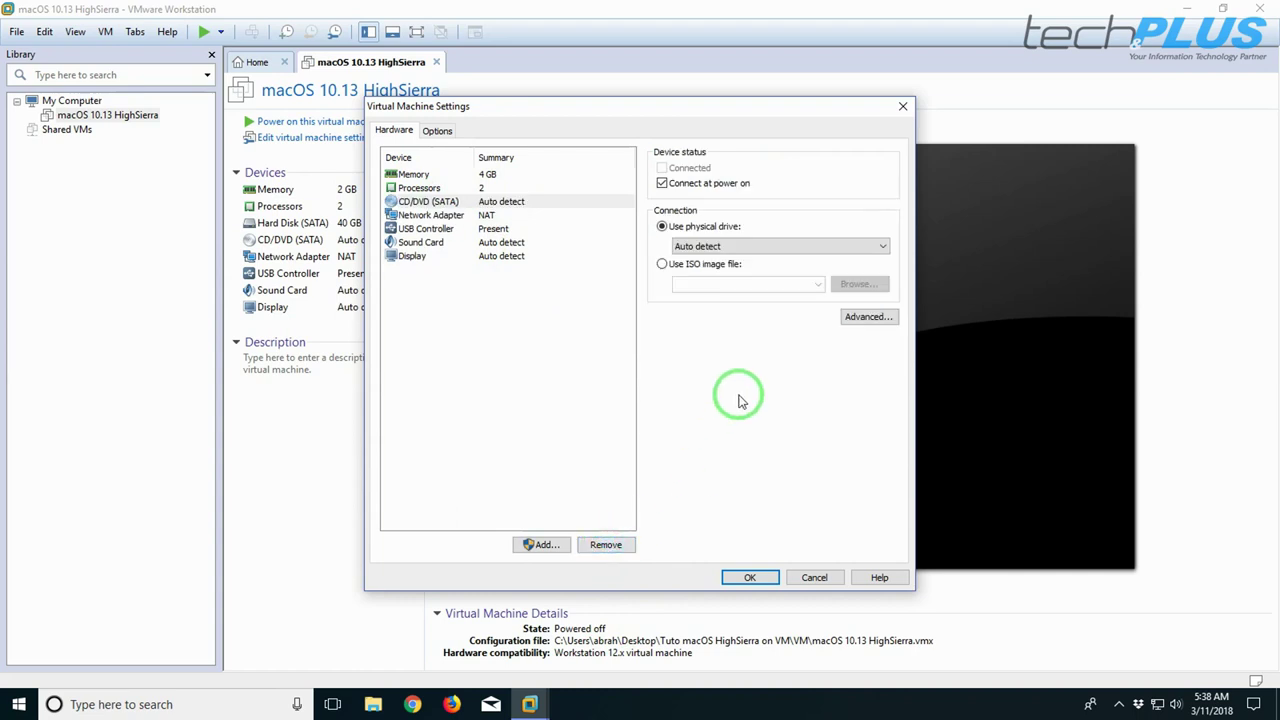
{"action": "left_click", "coordinate": [547, 549]}
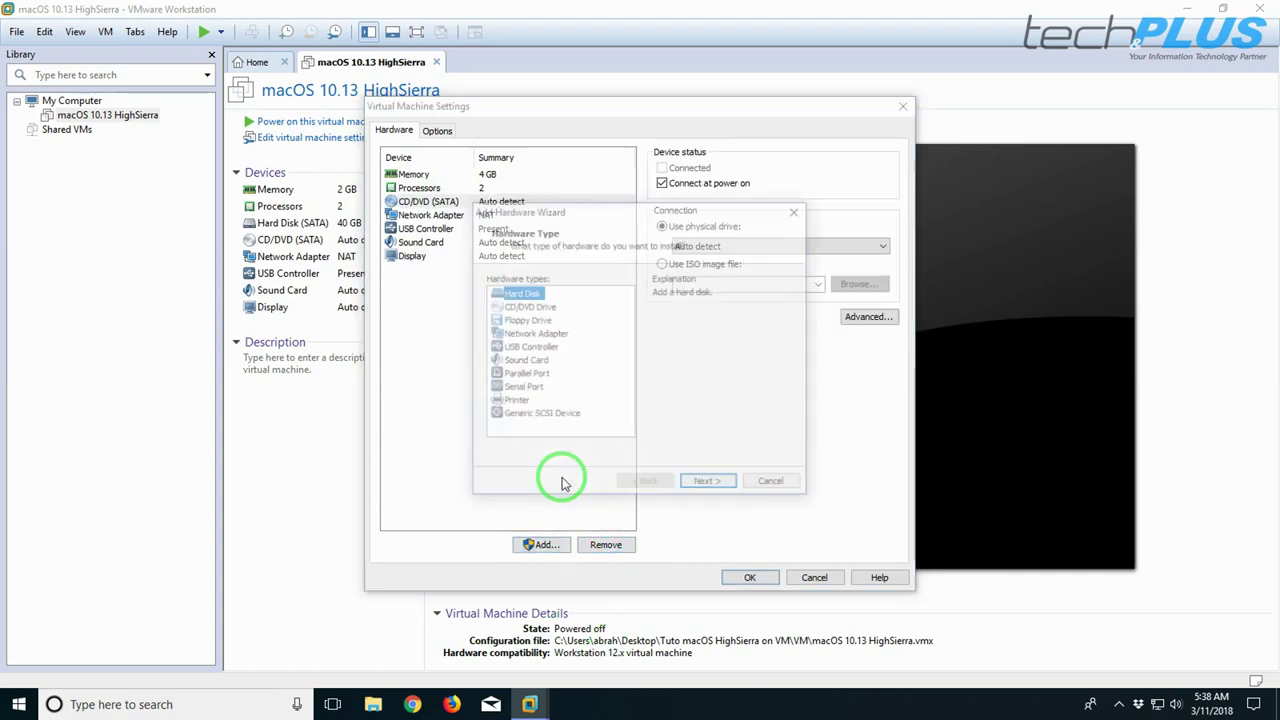
Add a SATA hard disk that uses an existing virtual disk
{"action": "left_click", "coordinate": [707, 484]}
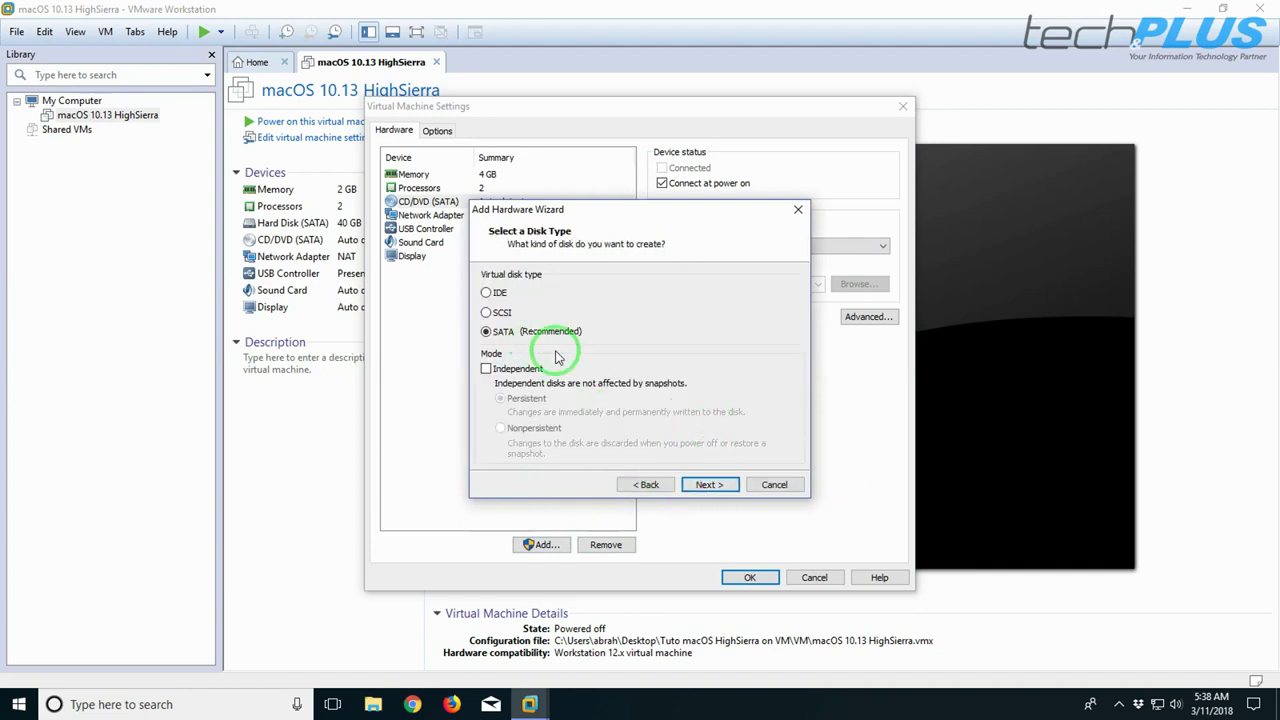
{"action": "left_click", "coordinate": [710, 486]}
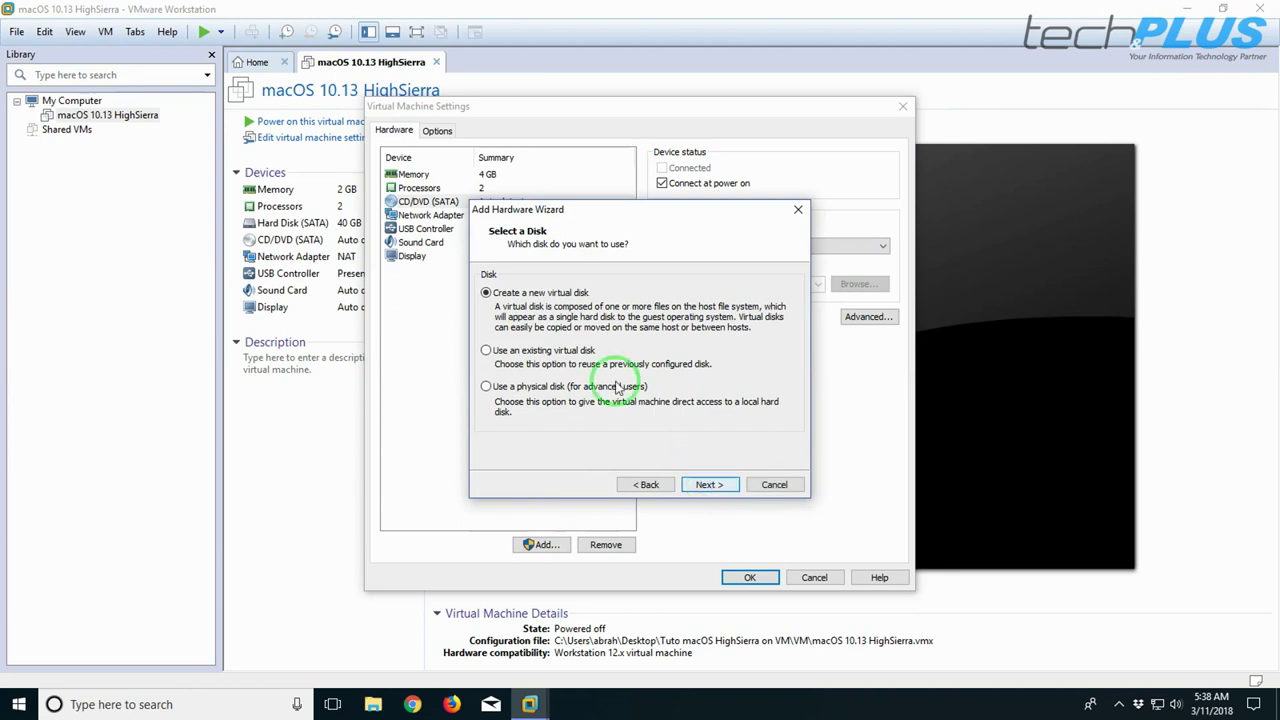
{"action": "left_click", "coordinate": [570, 352]}
{"action": "left_click", "coordinate": [708, 485]}
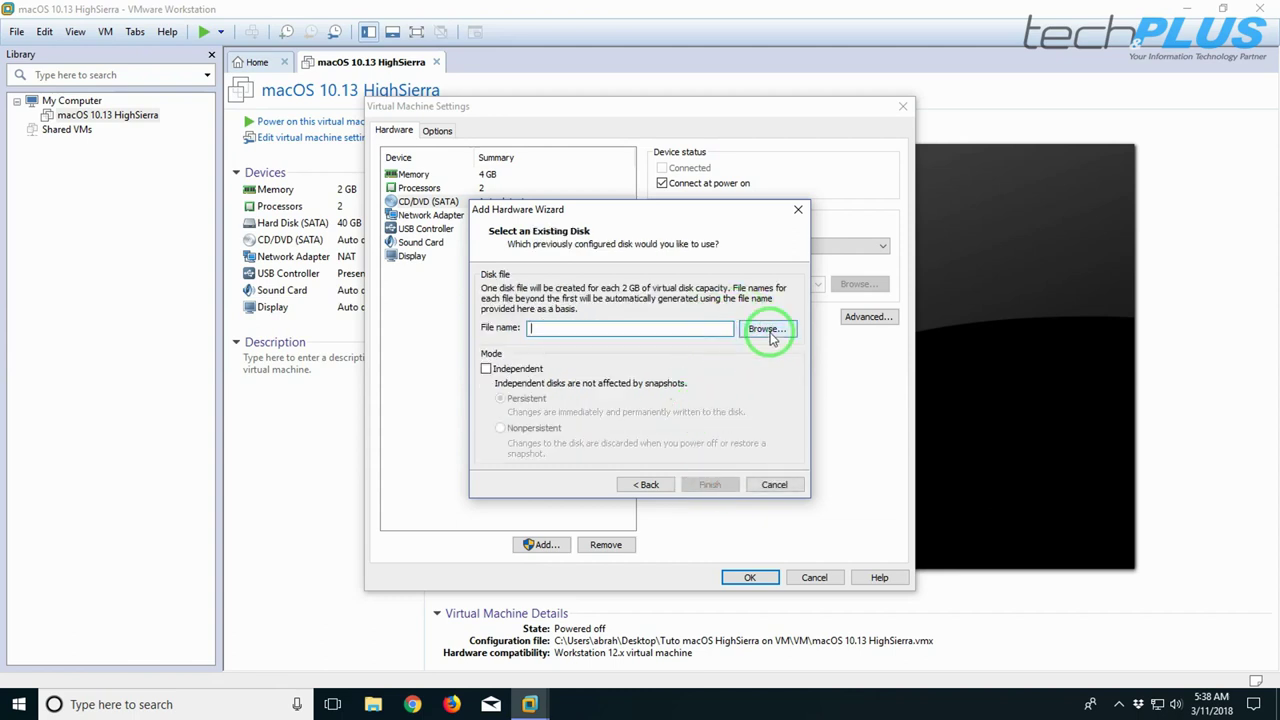
Select macOS High Sierra-TechNPLUS.vmdk from the Tuto macOS HighSierra on VM folder and finish
{"action": "left_click", "coordinate": [767, 330]}
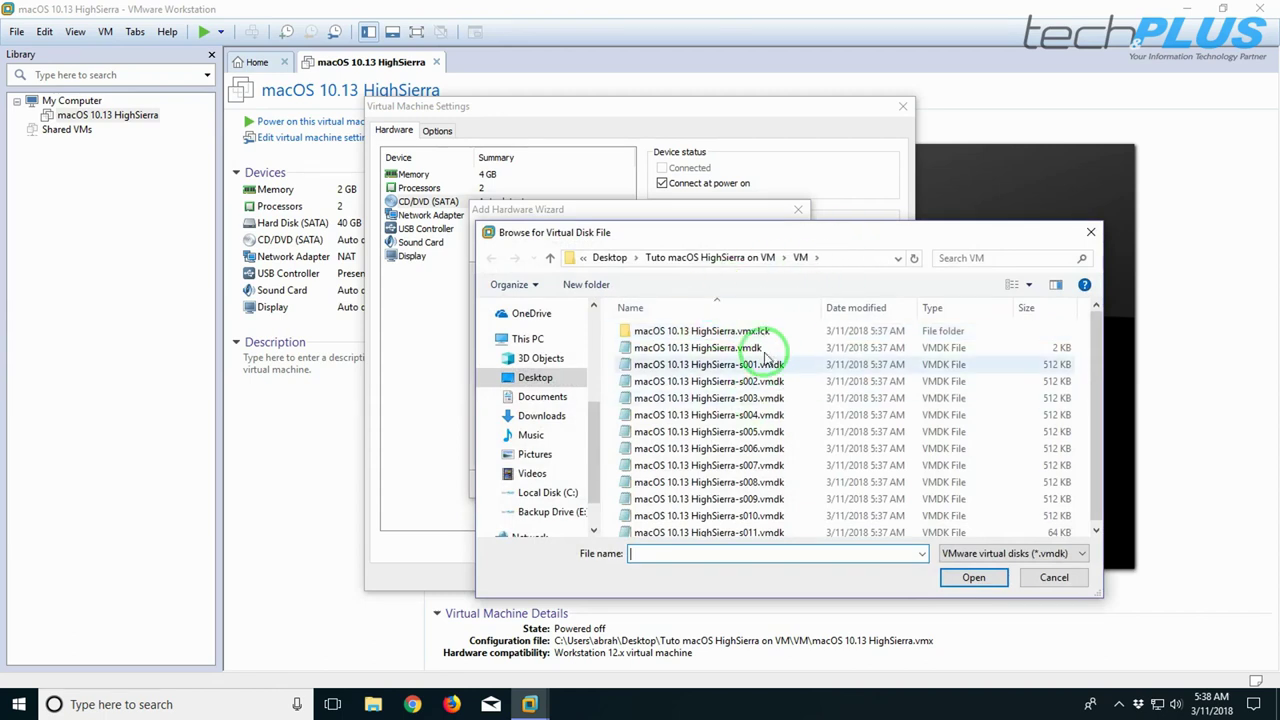
{"action": "left_click", "coordinate": [698, 258]}
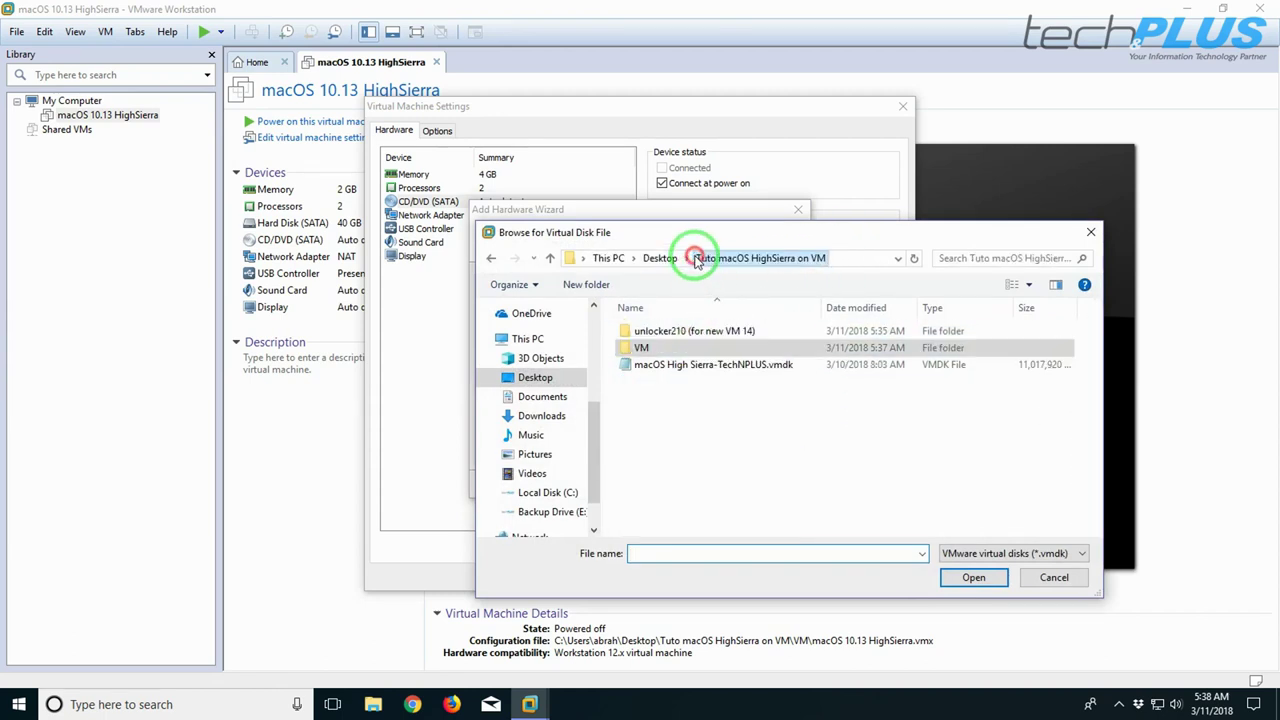
{"action": "left_click", "coordinate": [703, 372]}
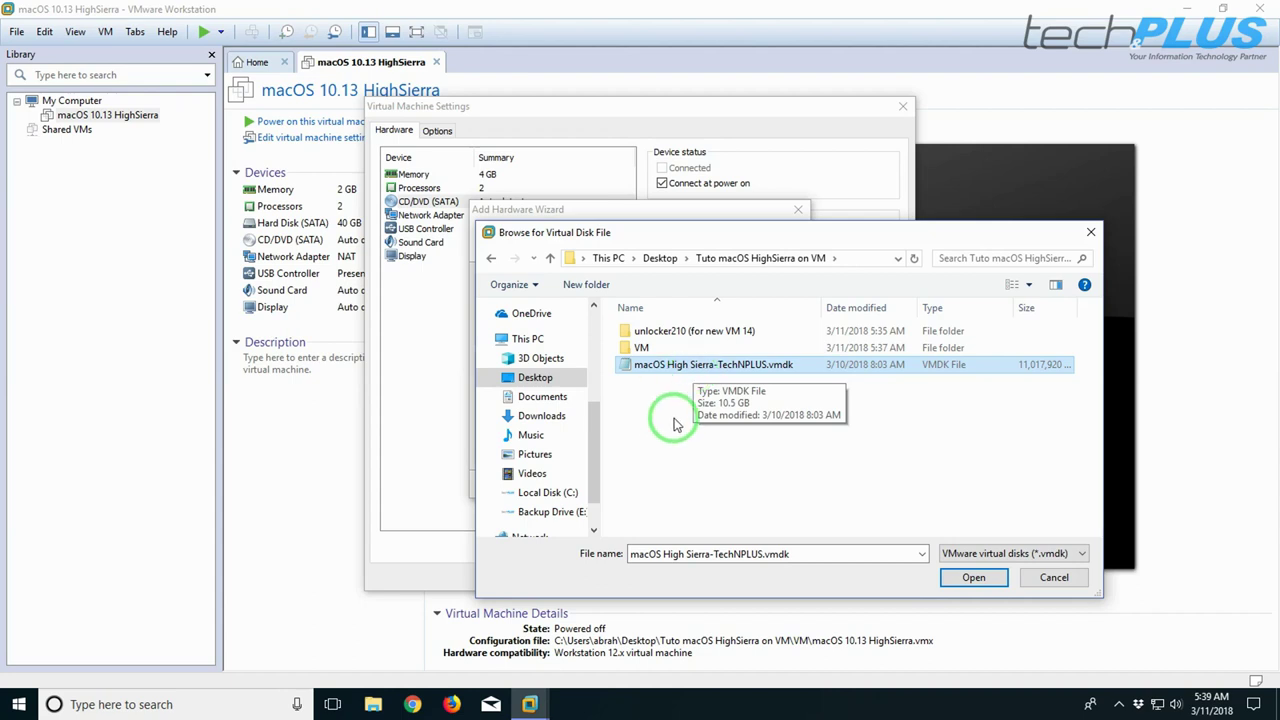
{"action": "left_click", "coordinate": [680, 365]}
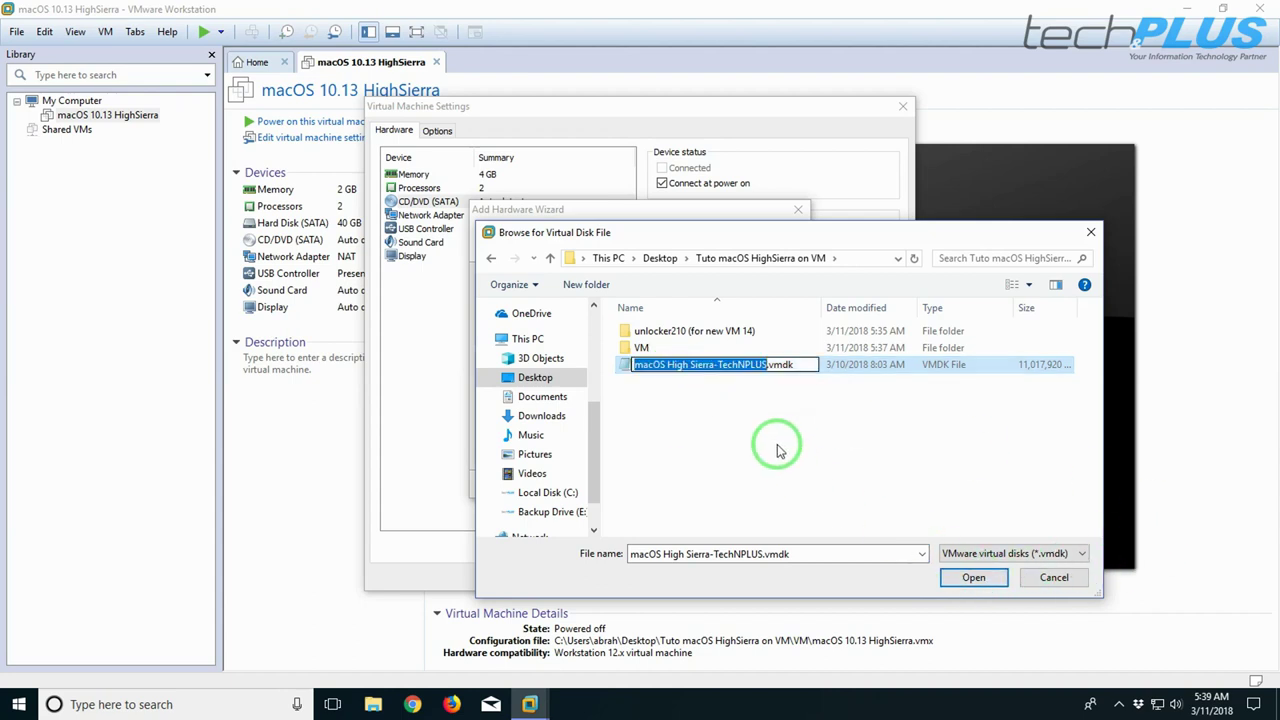
{"action": "left_click", "coordinate": [788, 372]}
{"action": "left_click", "coordinate": [968, 578]}
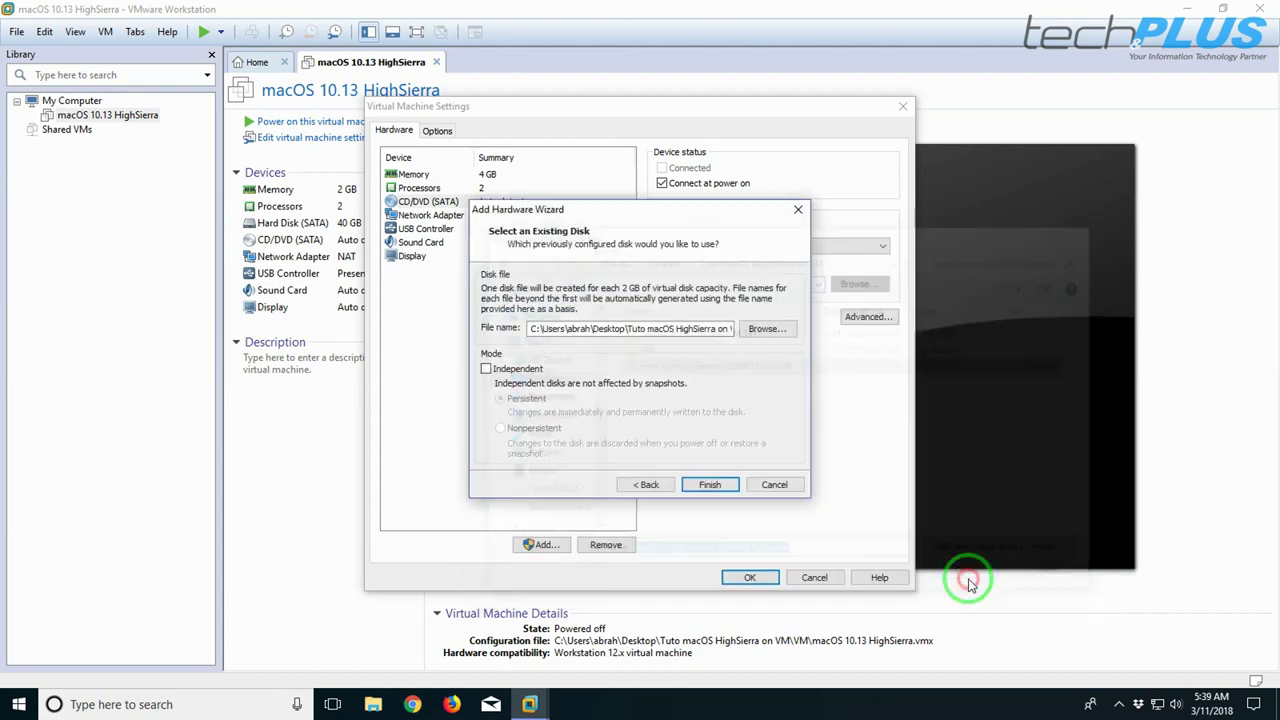
{"action": "left_click", "coordinate": [705, 484]}
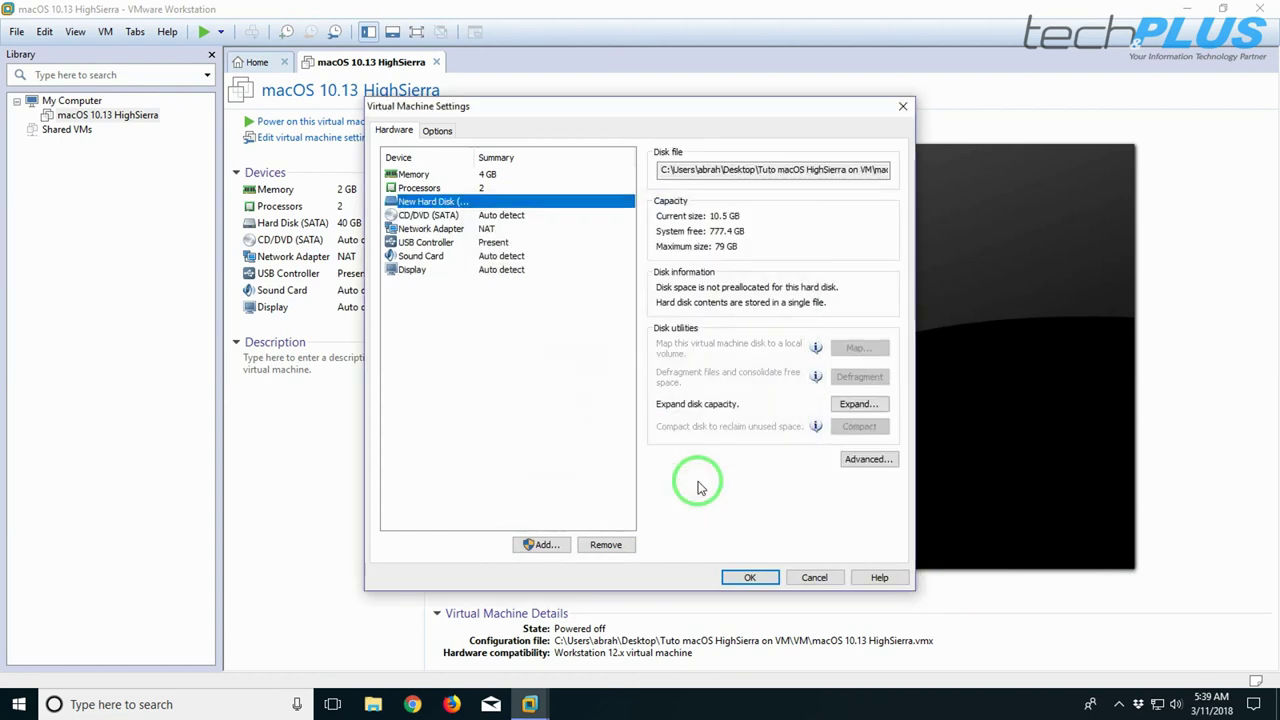
{"action": "left_click", "coordinate": [432, 229]}
Switch the network adapter to Bridged, save the settings, and minimize VMware Workstation
{"action": "left_click", "coordinate": [661, 226]}
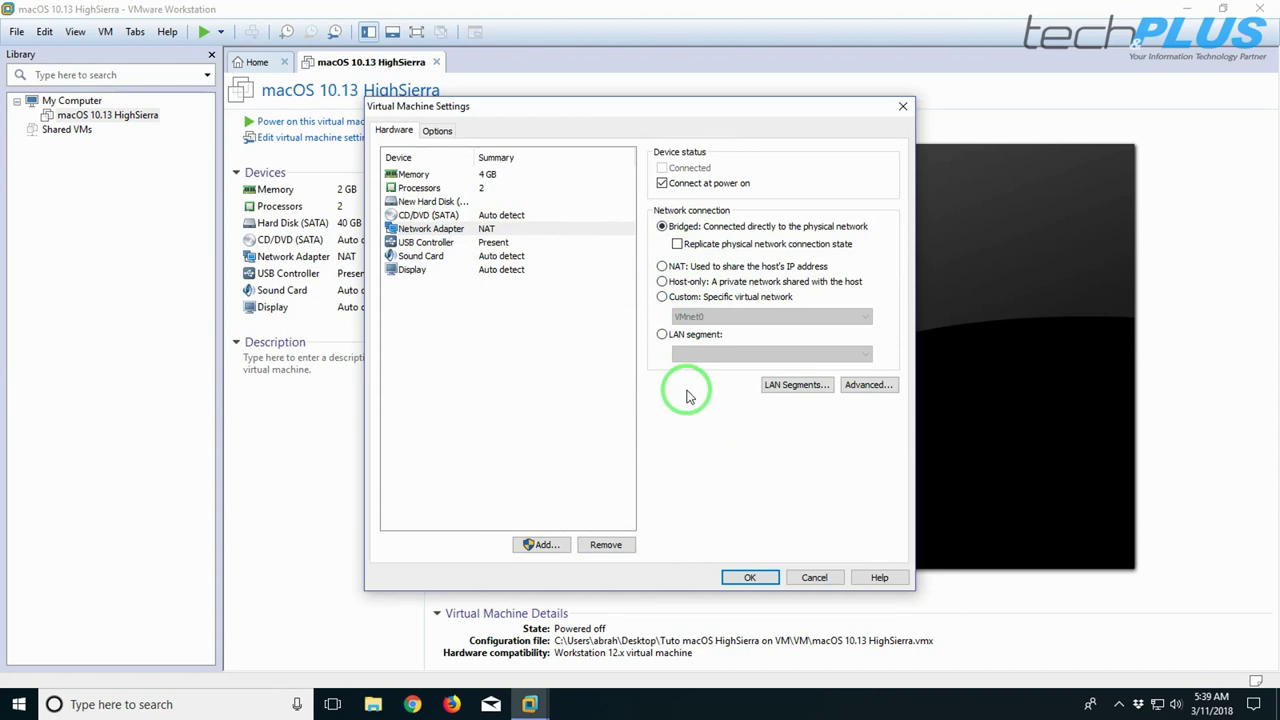
{"action": "left_click", "coordinate": [741, 579]}
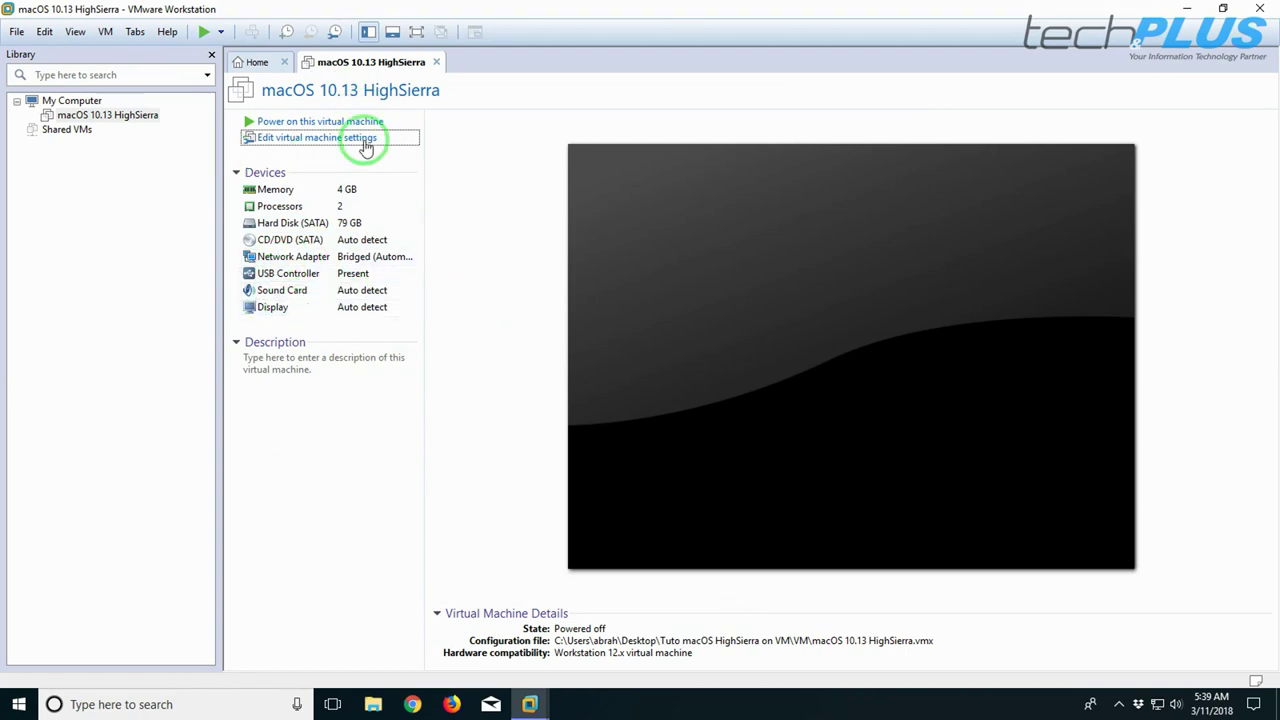
{"action": "left_click", "coordinate": [1188, 15]}
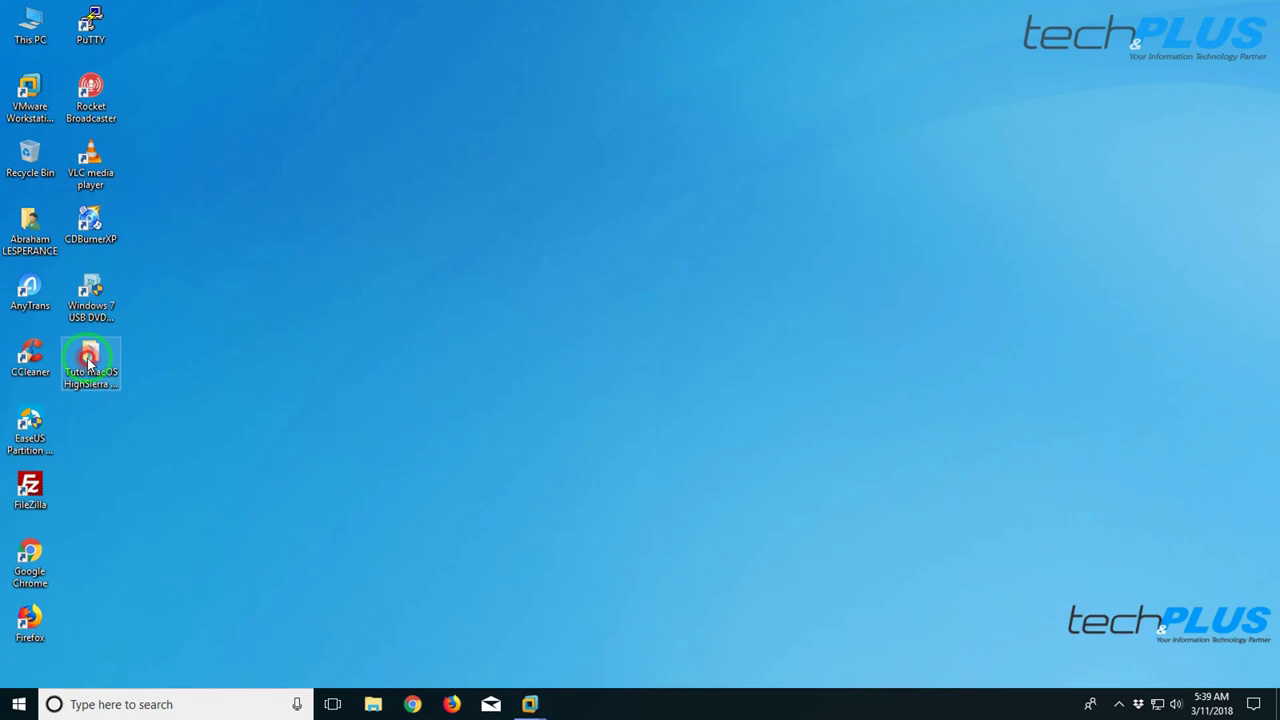
{"action": "double_click", "coordinate": [89, 362]}
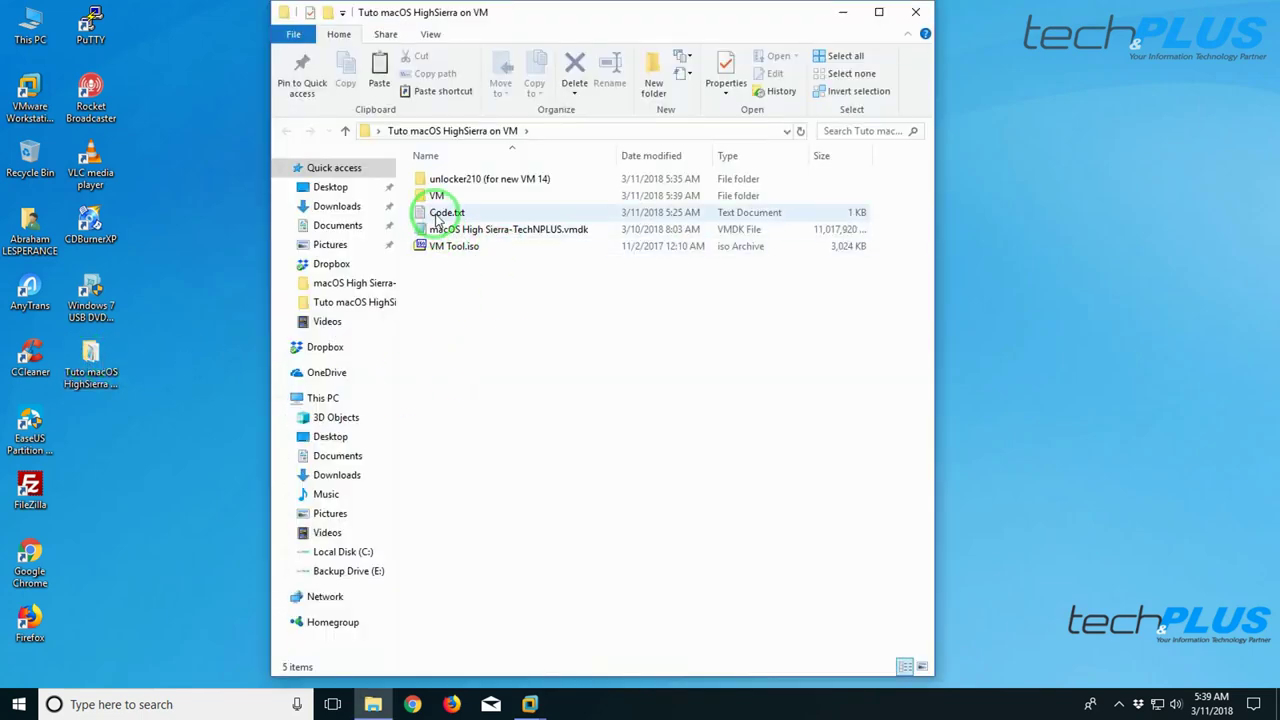
Copy smc.version = "0" from Code.txt, then open the VM subfolder's .vmx file options
{"action": "double_click", "coordinate": [437, 218]}
{"action": "left_click_drag", "start_coordinate": [686, 128], "coordinate": [560, 126]}
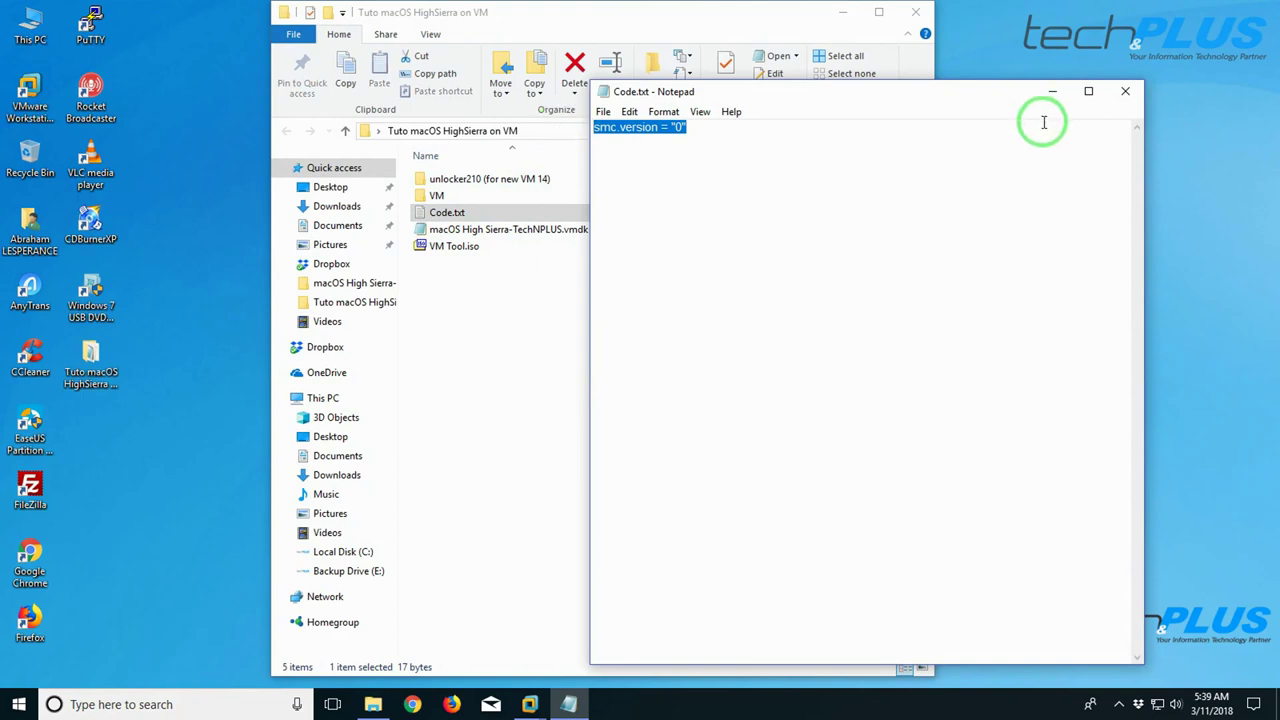
{"action": "left_click", "coordinate": [1125, 91]}
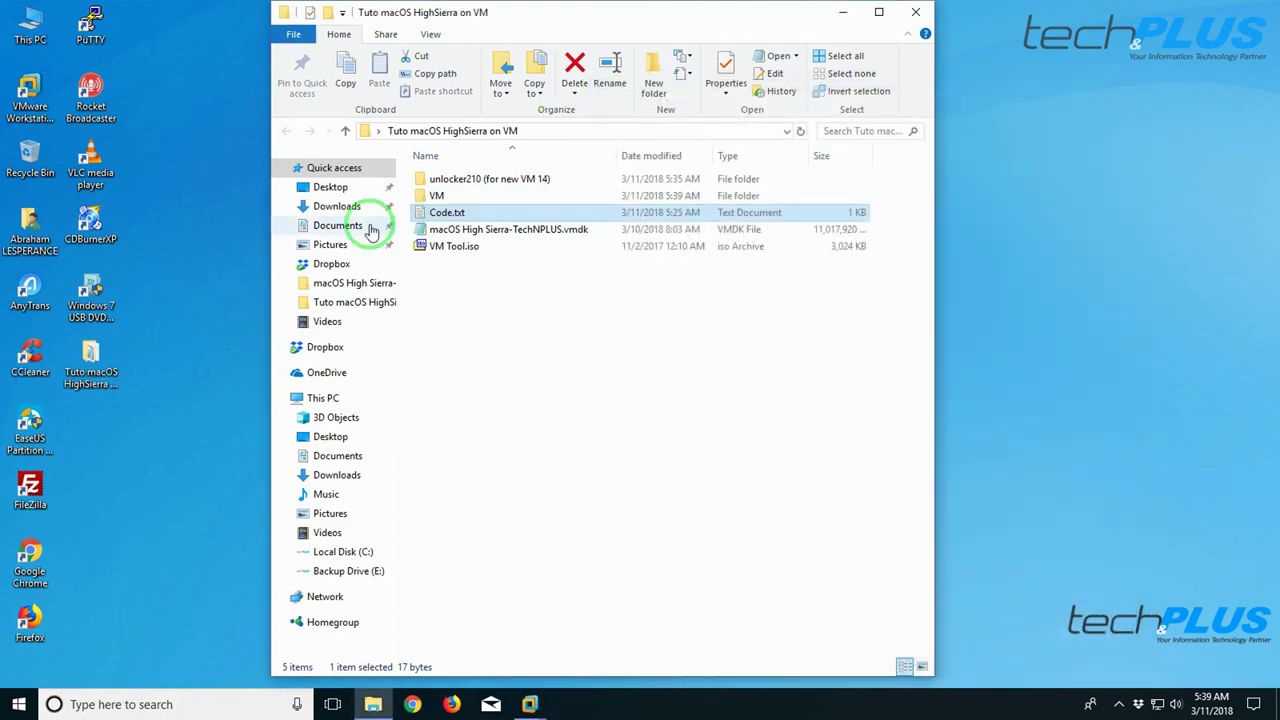
{"action": "double_click", "coordinate": [436, 197]}
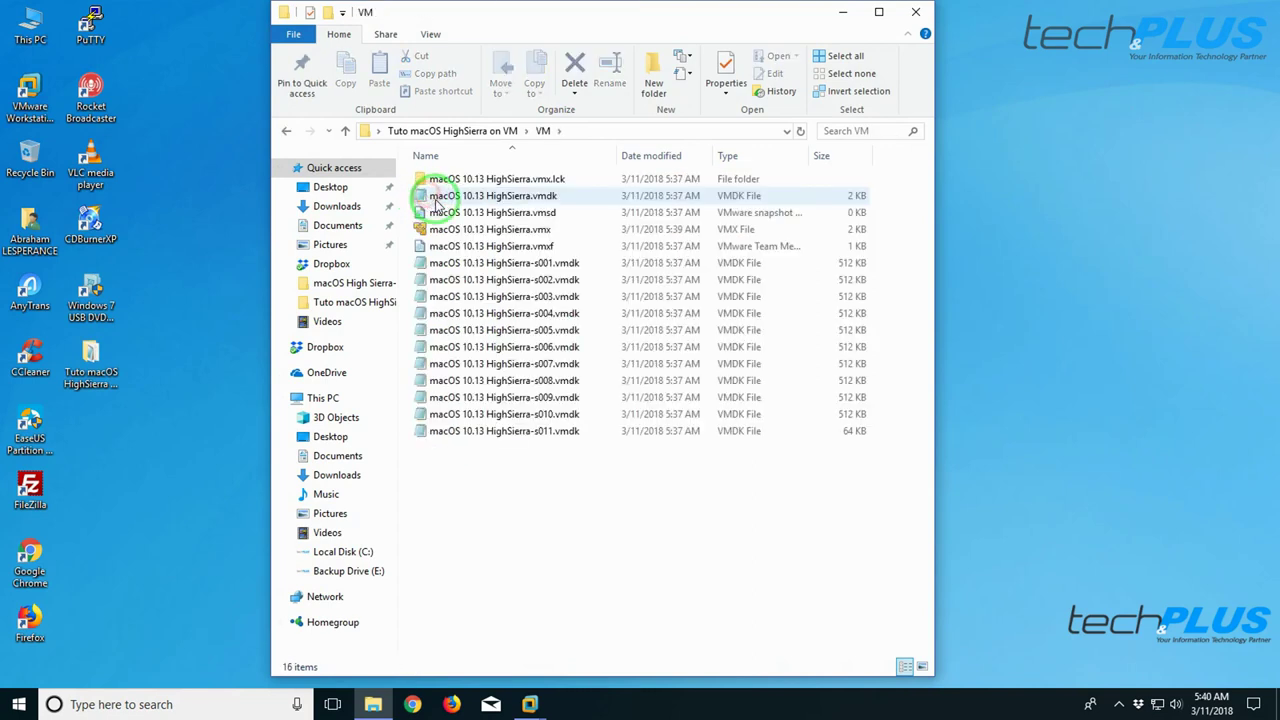
{"action": "right_click", "coordinate": [537, 233]}
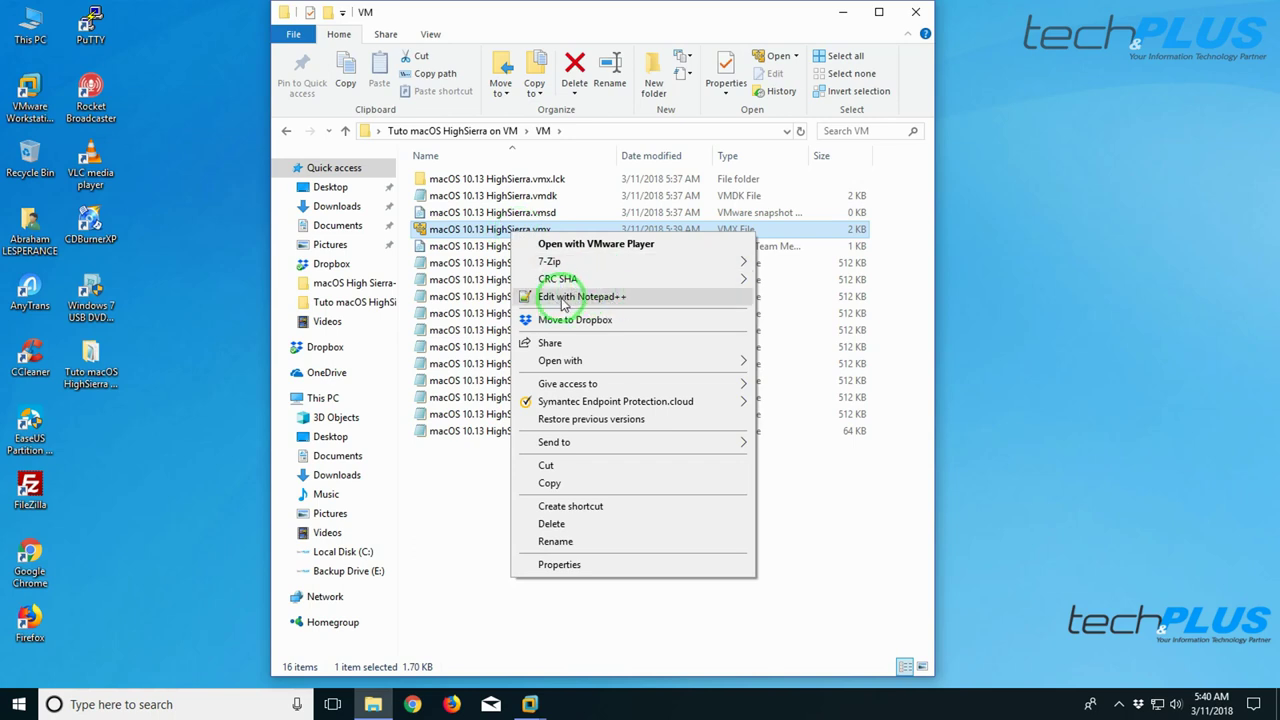
Append smc.version = "0" after line 57 of the .vmx in Notepad++ and save
{"action": "left_click", "coordinate": [630, 298]}
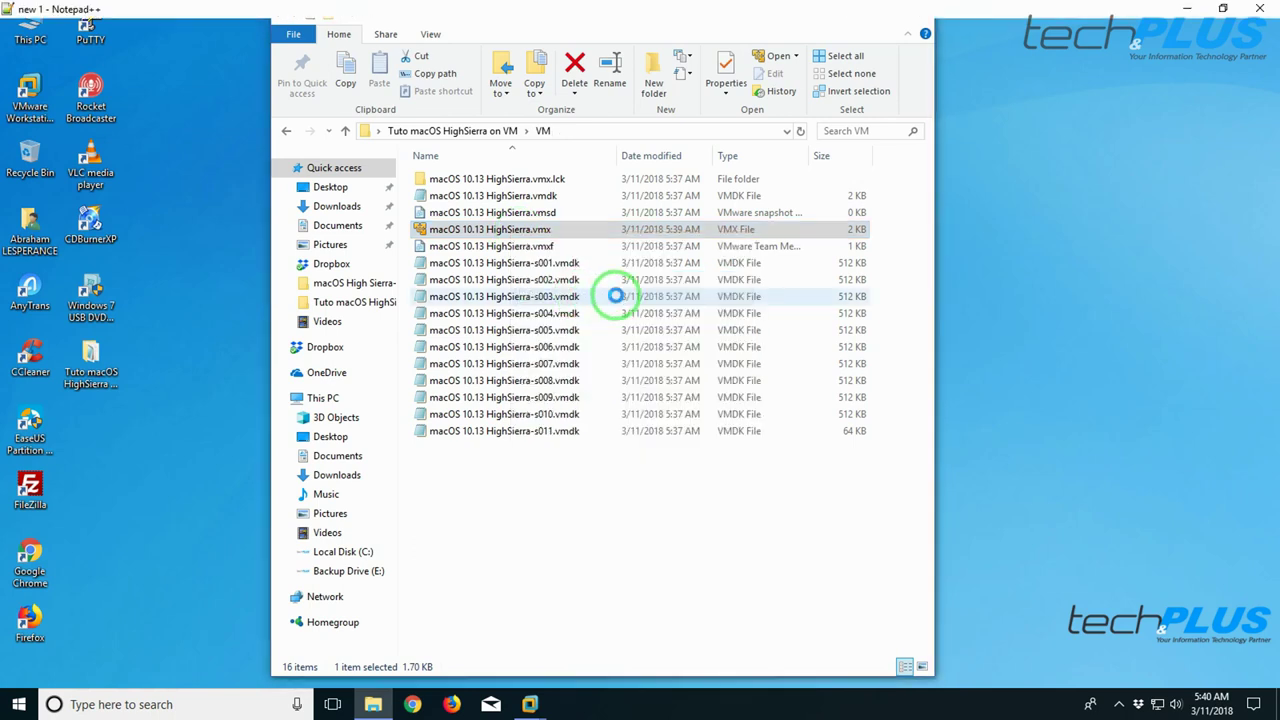
{"action": "scroll", "coordinate": [264, 290], "scroll_direction": "down", "scroll_amount": 5}
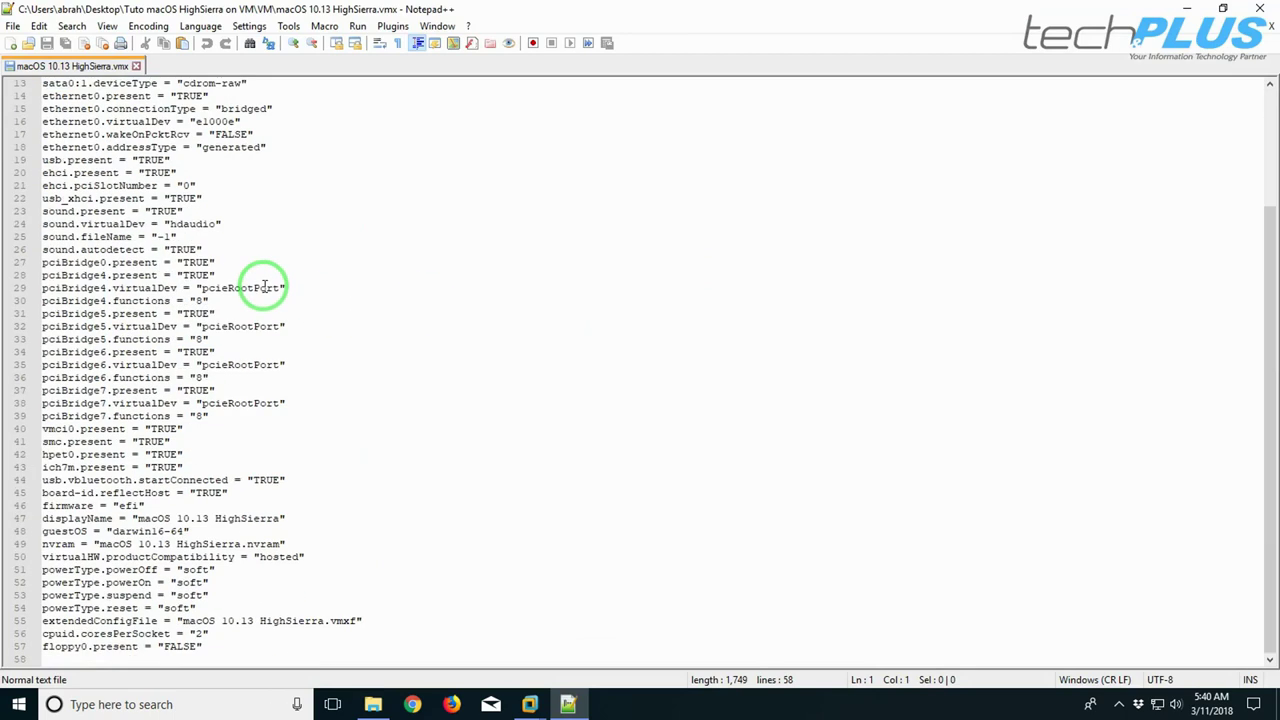
{"action": "left_click", "coordinate": [214, 646]}
{"action": "key", "text": "Return"}
{"action": "key", "text": "ctrl+v"}
{"action": "left_click", "coordinate": [47, 44]}
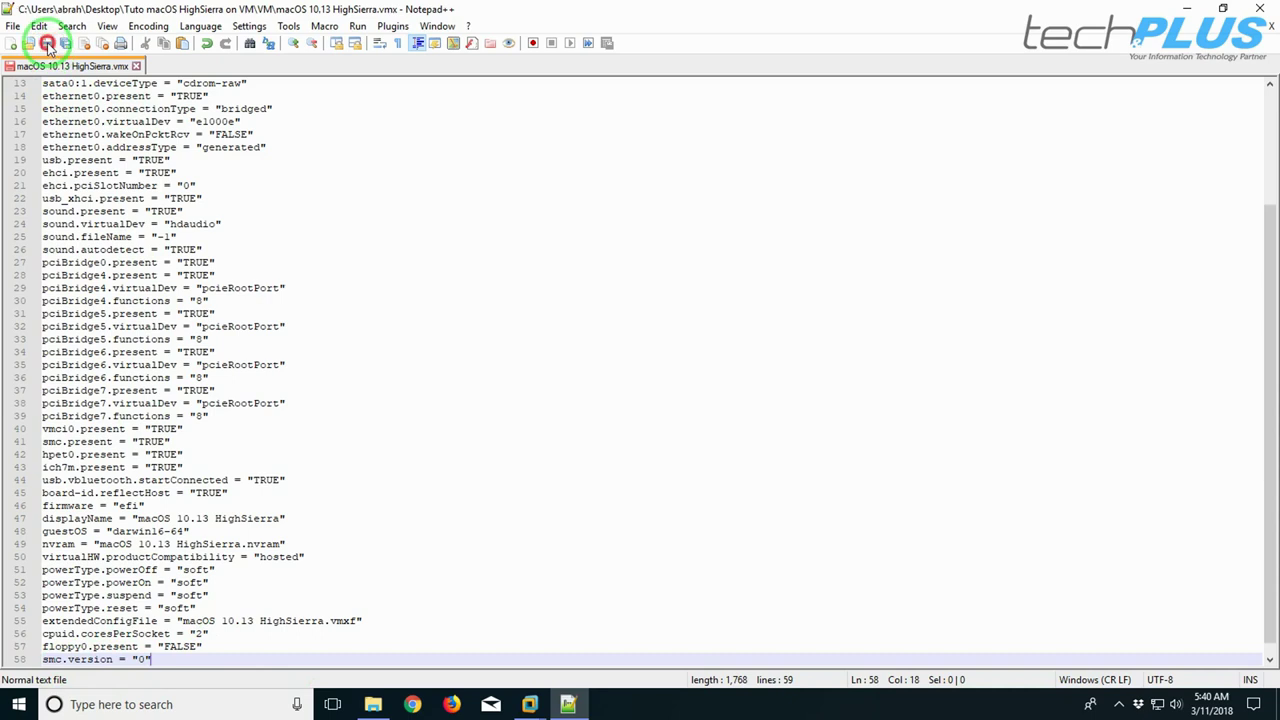
Close Notepad++ and the VM folder, and bring VMware Workstation back
{"action": "left_click", "coordinate": [1260, 8]}
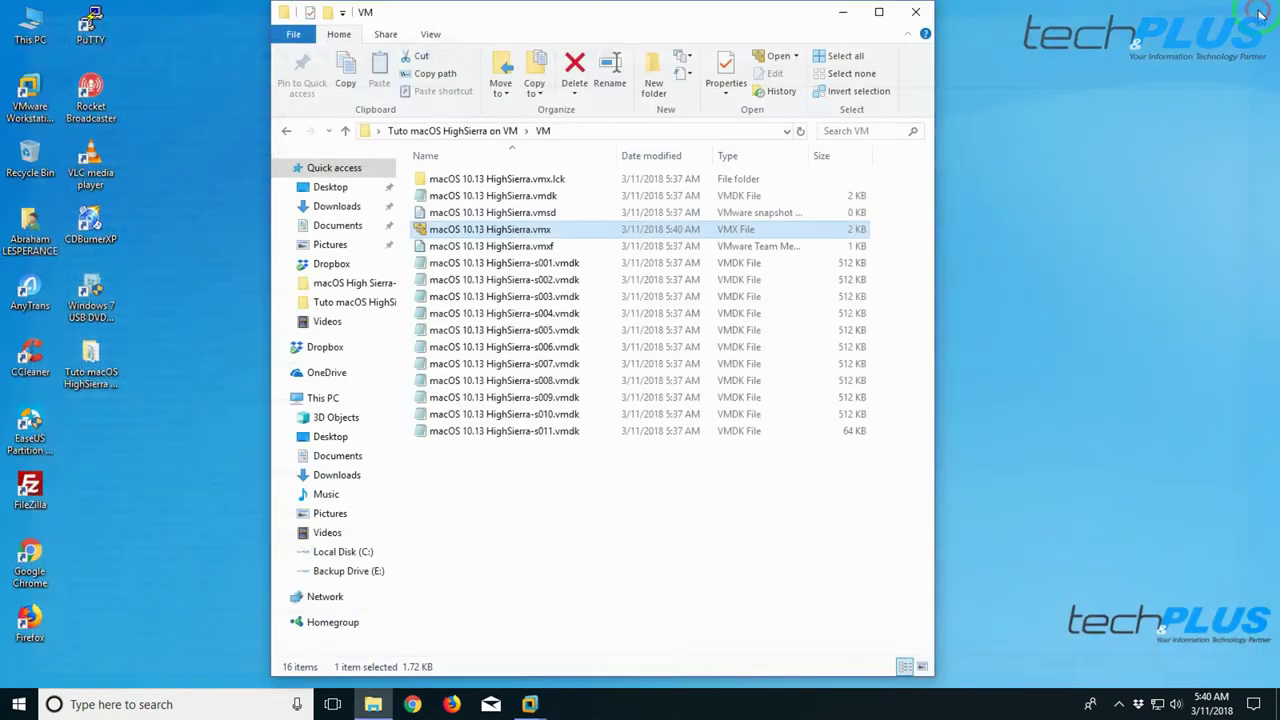
{"action": "left_click", "coordinate": [916, 14]}
{"action": "mouse_move", "coordinate": [530, 708]}
{"action": "left_click", "coordinate": [562, 662]}
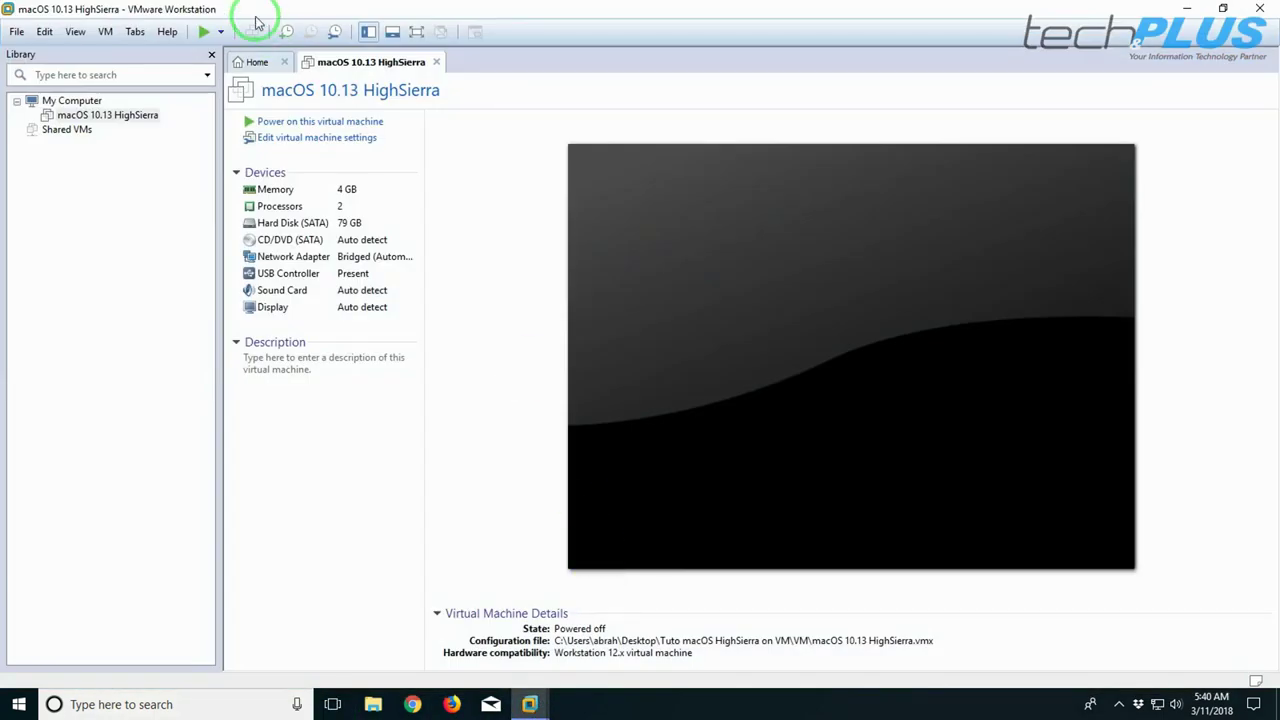
Power on macOS 10.13 HighSierra in full-screen view until the Welcome country screen appears
{"action": "left_click", "coordinate": [327, 125]}
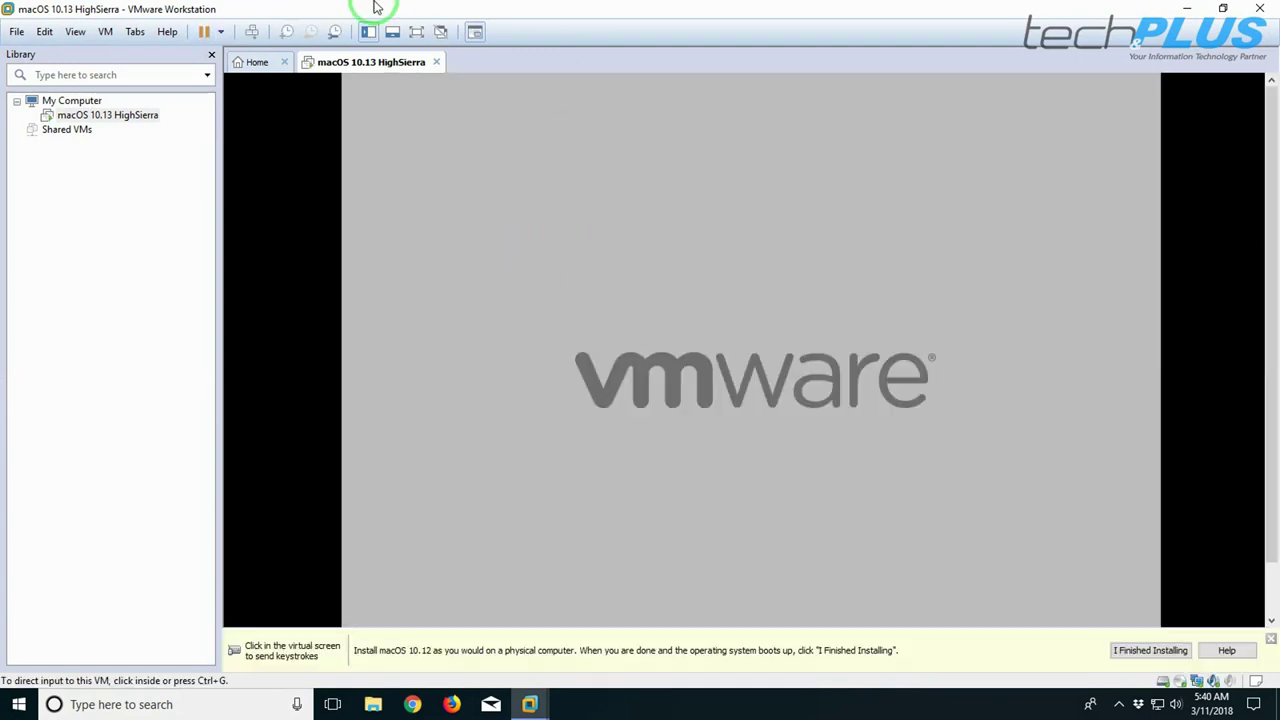
{"action": "left_click", "coordinate": [416, 32]}
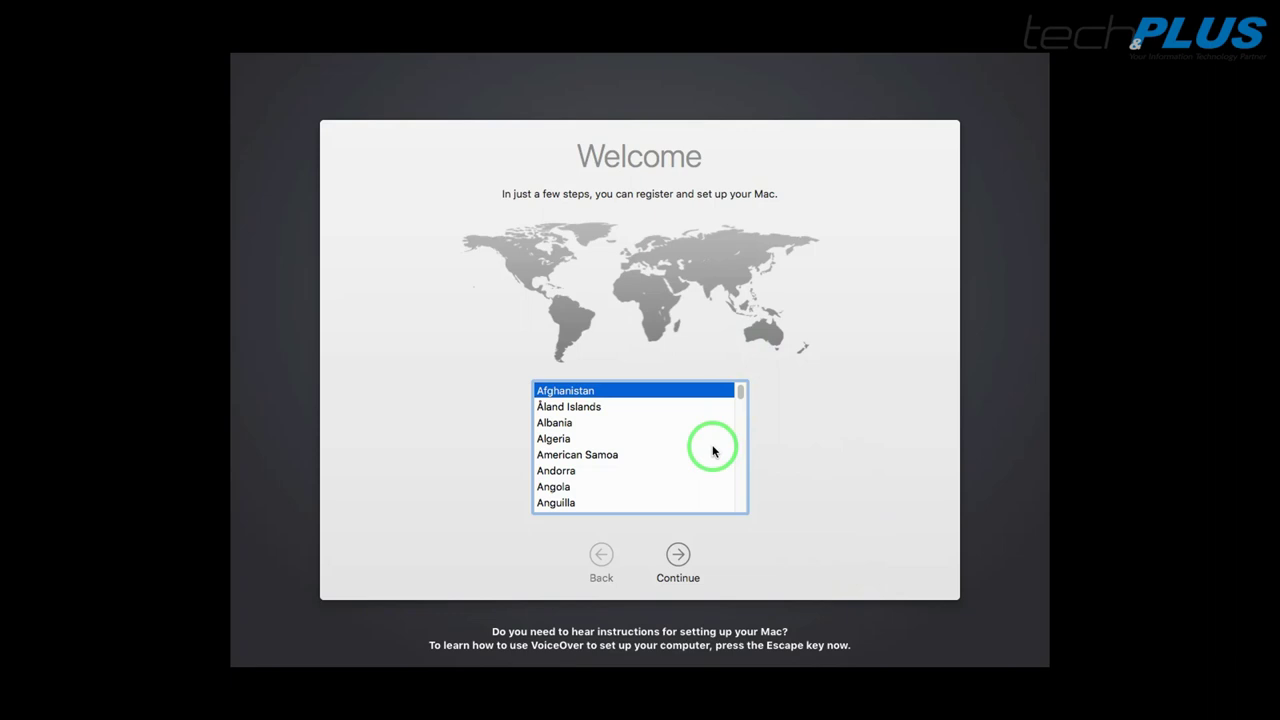
Select Haiti as the country in the region list and continue
{"action": "scroll", "coordinate": [713, 451], "scroll_direction": "down", "scroll_amount": 20}
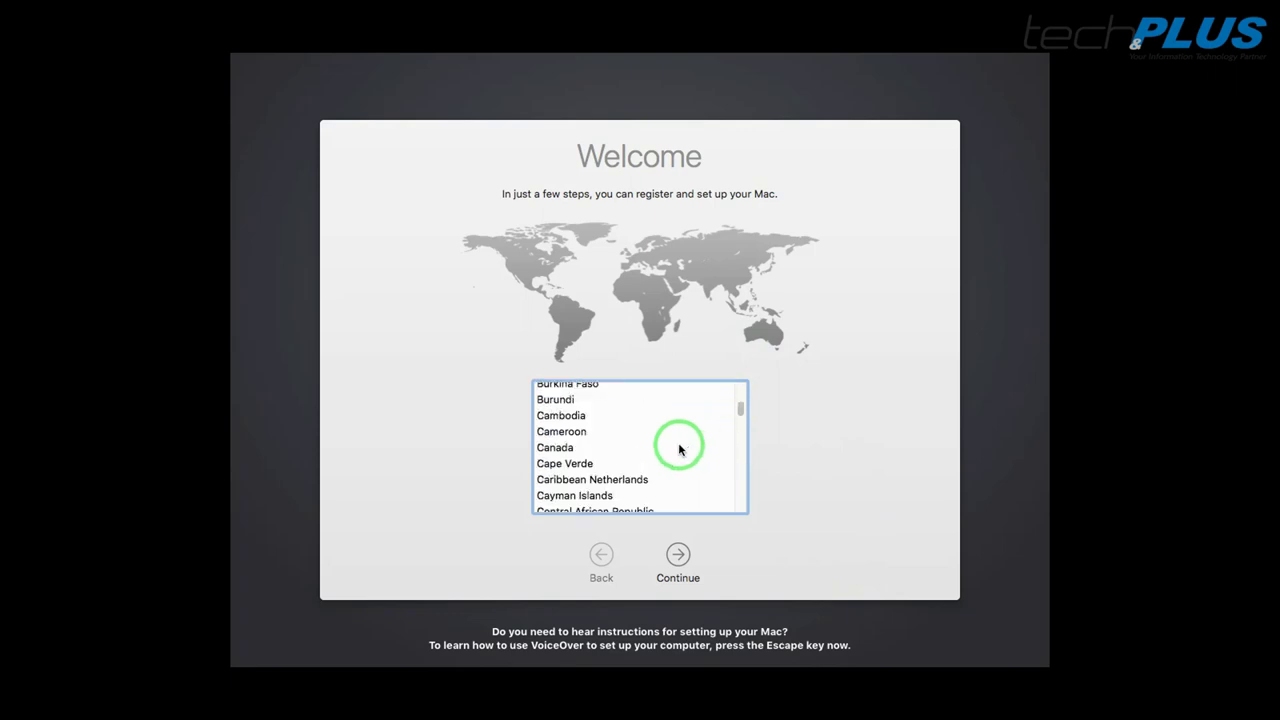
{"action": "scroll", "coordinate": [679, 450], "scroll_direction": "down", "scroll_amount": 15}
{"action": "scroll", "coordinate": [679, 450], "scroll_direction": "up", "scroll_amount": 20}
{"action": "scroll", "coordinate": [679, 450], "scroll_direction": "up", "scroll_amount": 10}
{"action": "scroll", "coordinate": [679, 450], "scroll_direction": "down", "scroll_amount": 9}
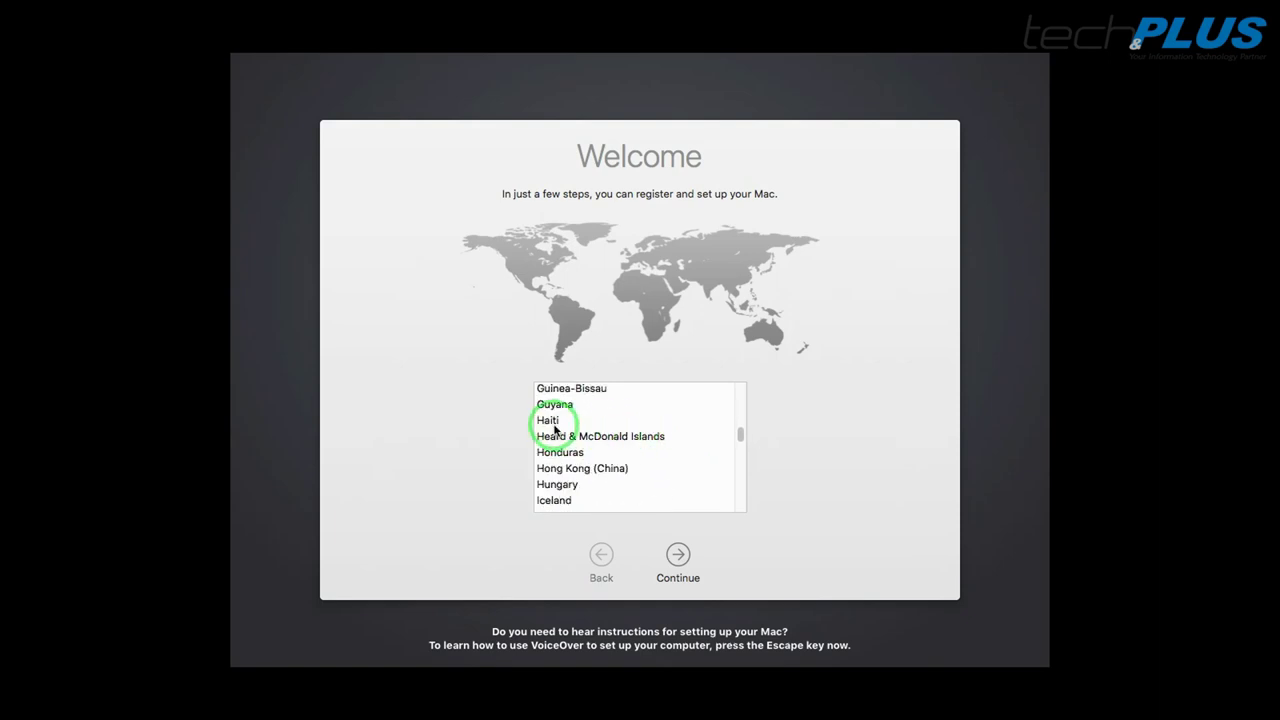
{"action": "left_click", "coordinate": [548, 420]}
{"action": "left_click", "coordinate": [679, 556]}
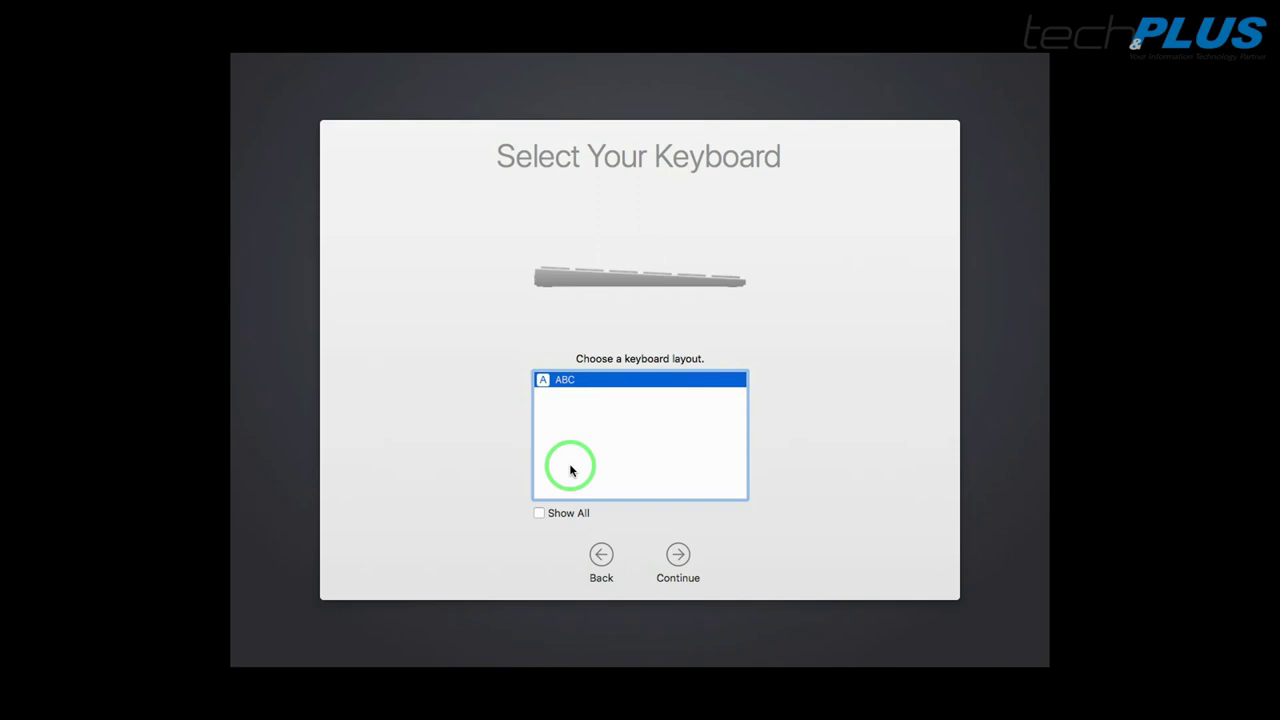
Choose the ABC - QWERTZ keyboard layout from the full layout list and continue
{"action": "left_click", "coordinate": [540, 514]}
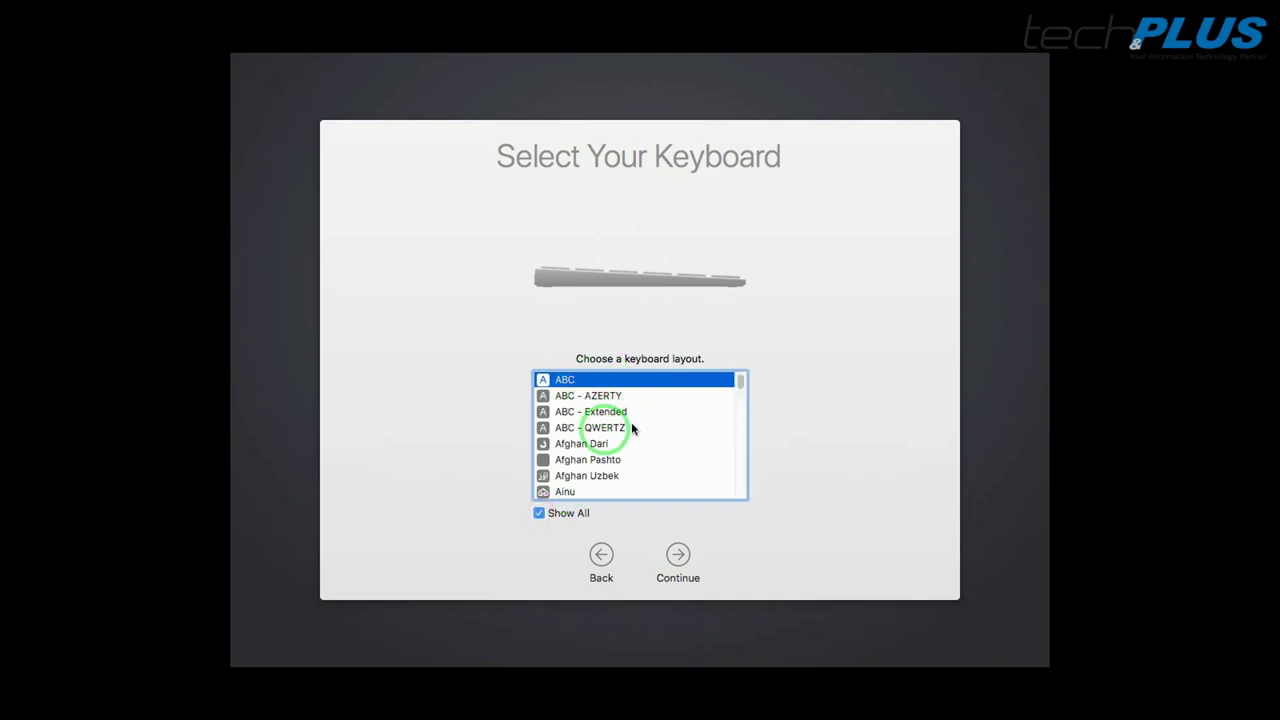
{"action": "left_click", "coordinate": [592, 431]}
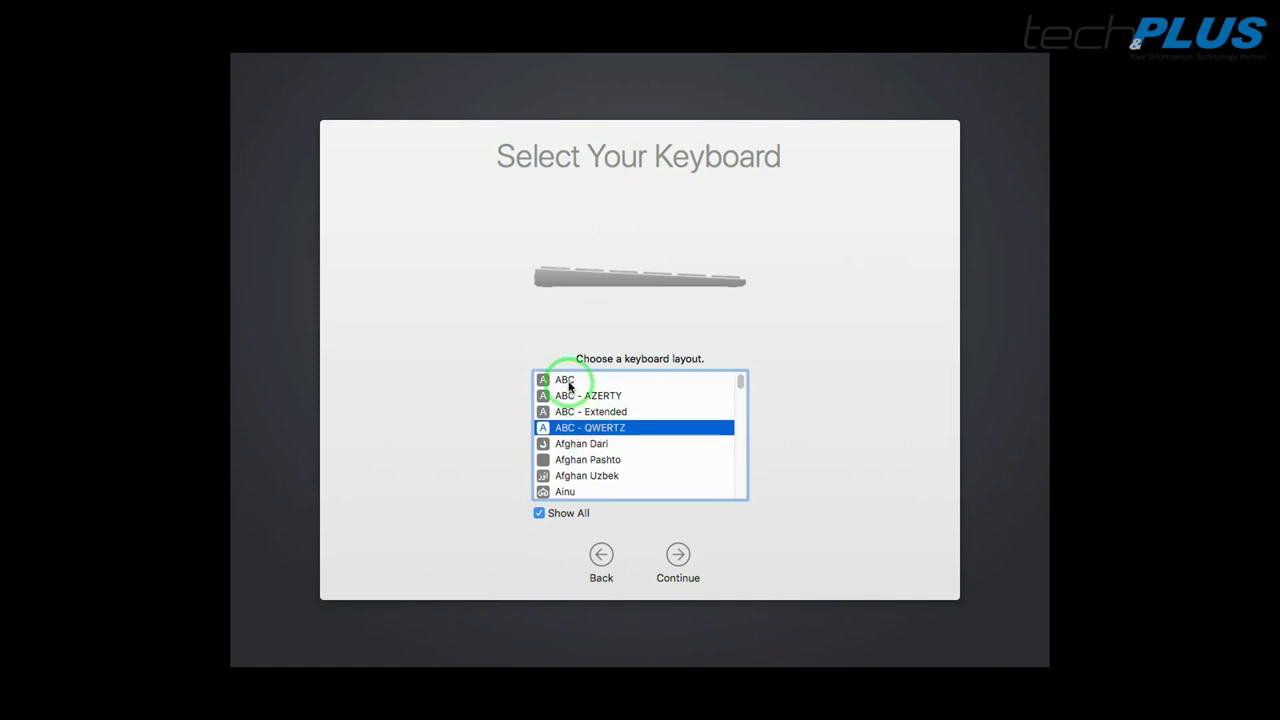
{"action": "left_click", "coordinate": [679, 556]}
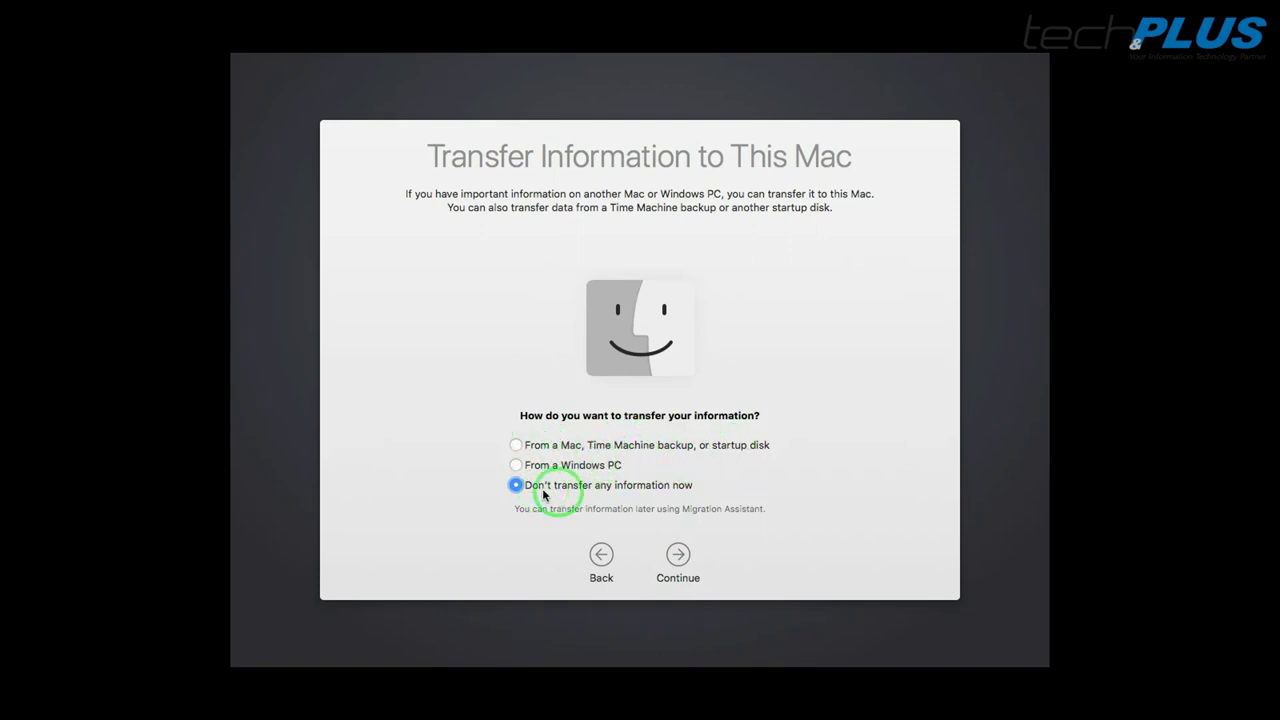
Choose no data transfer and no Apple ID sign-in, then agree to the macOS Terms and Conditions
{"action": "left_click", "coordinate": [678, 560]}
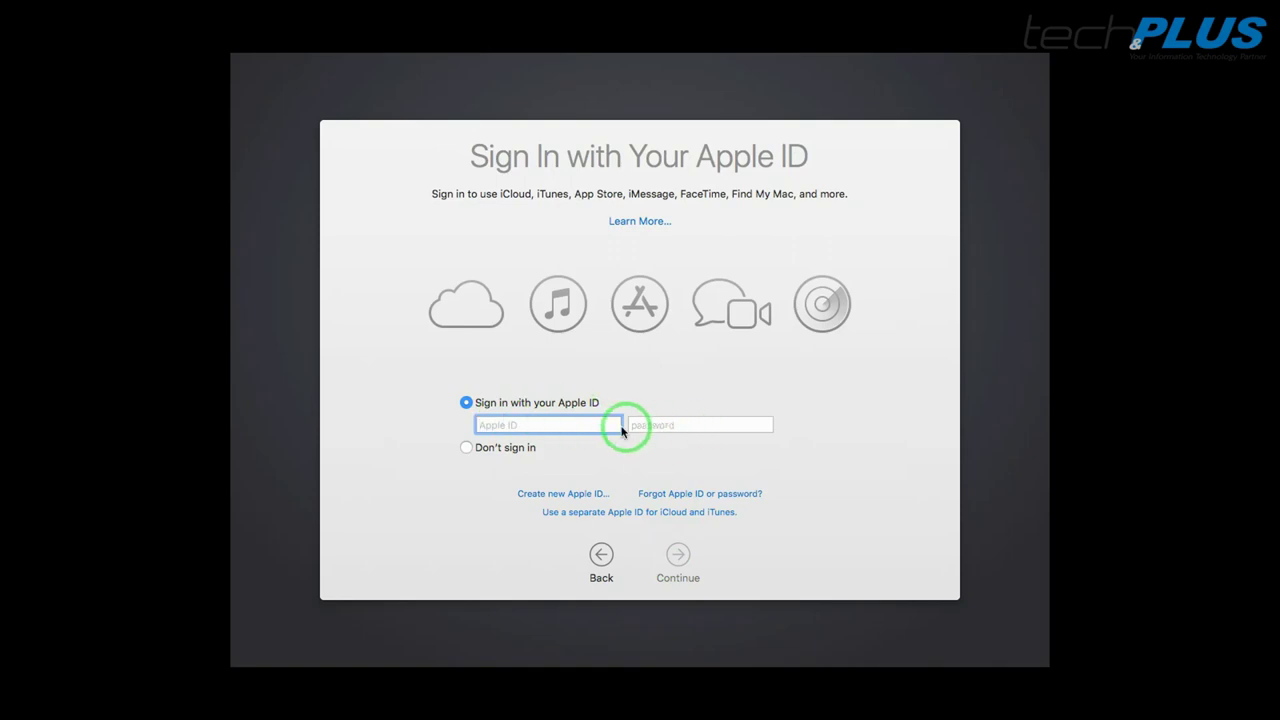
{"action": "left_click", "coordinate": [489, 449]}
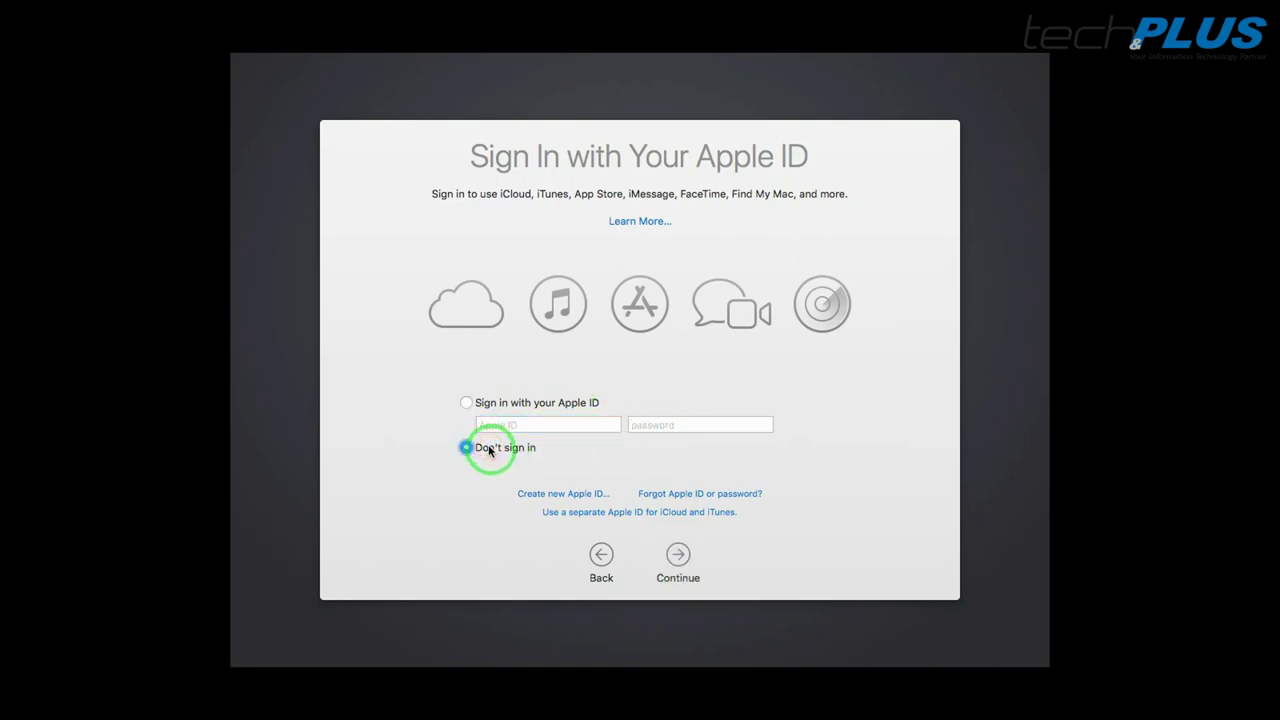
{"action": "left_click", "coordinate": [677, 558]}
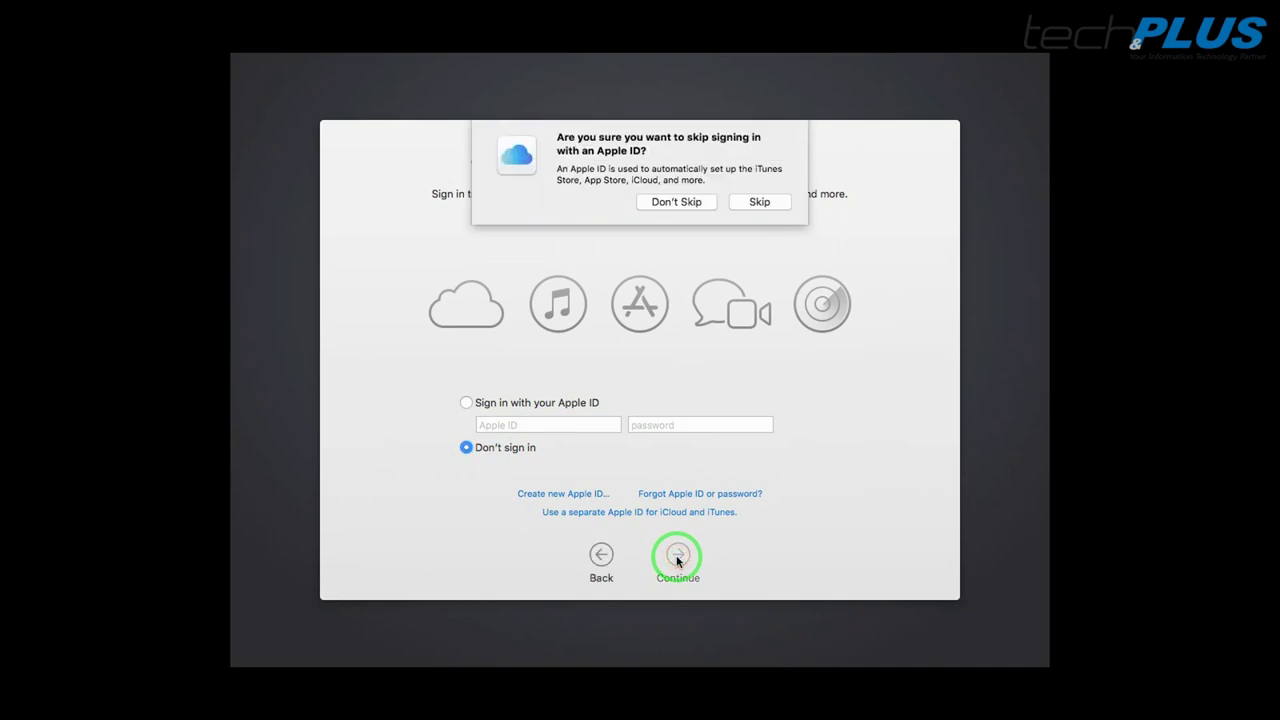
{"action": "left_click", "coordinate": [760, 208]}
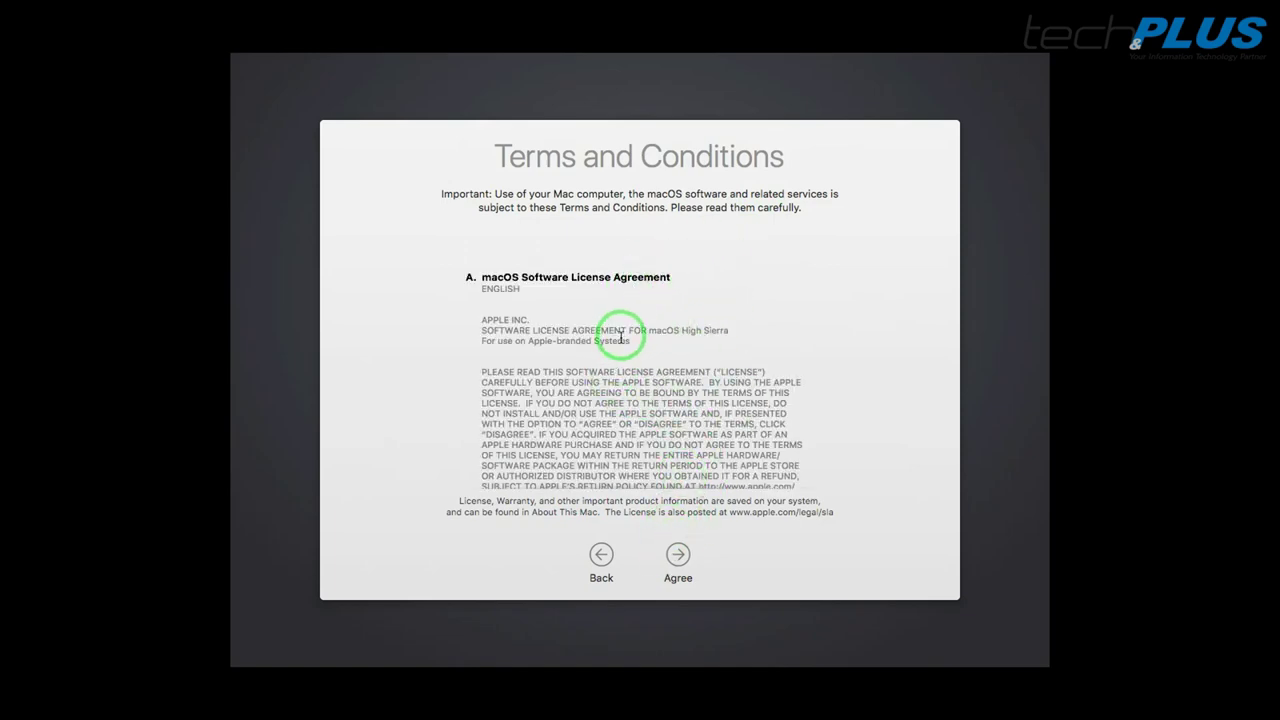
{"action": "left_click", "coordinate": [677, 558]}
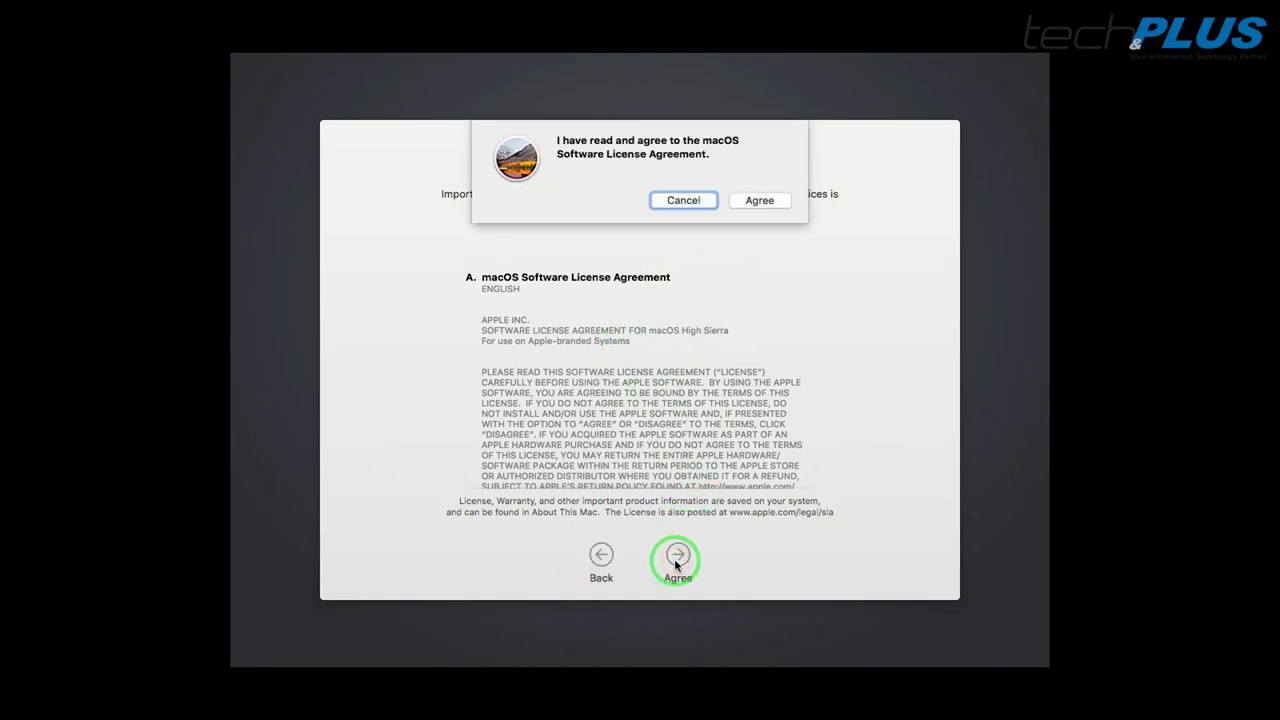
{"action": "left_click", "coordinate": [752, 200]}
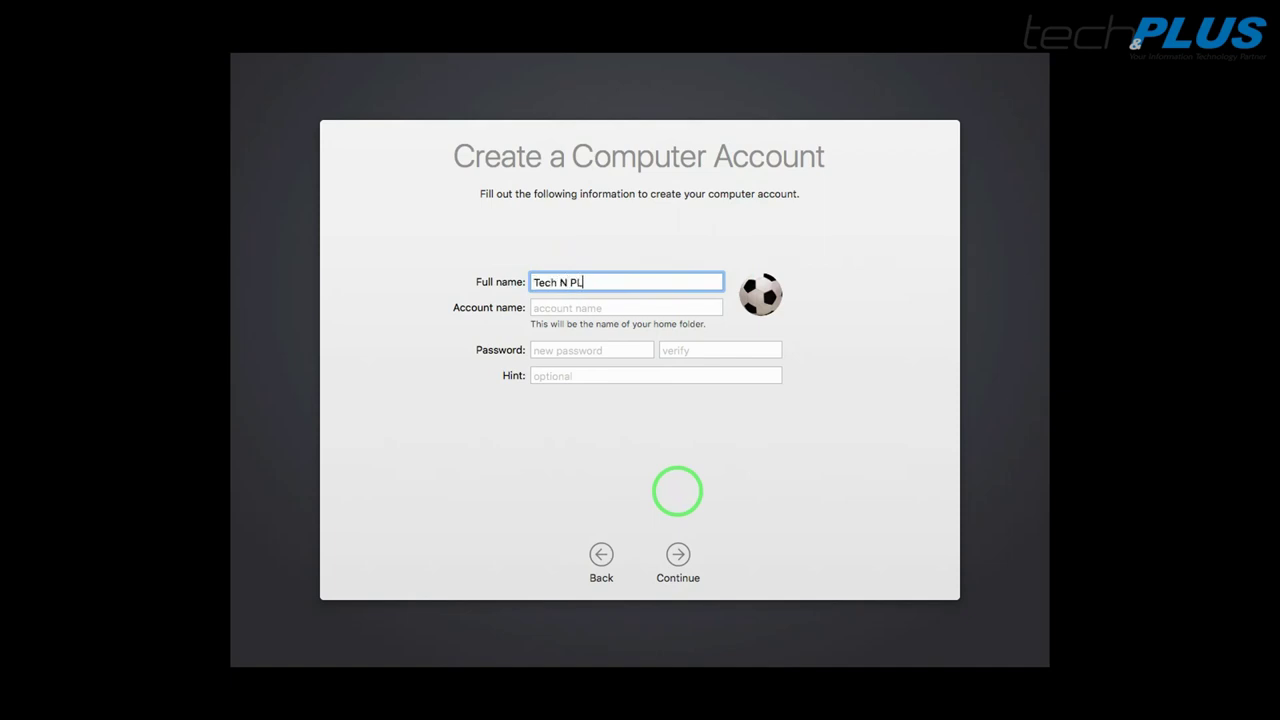
Edit the account name, enter and verify the account password, and create the account
{"action": "key", "text": "Tab"}
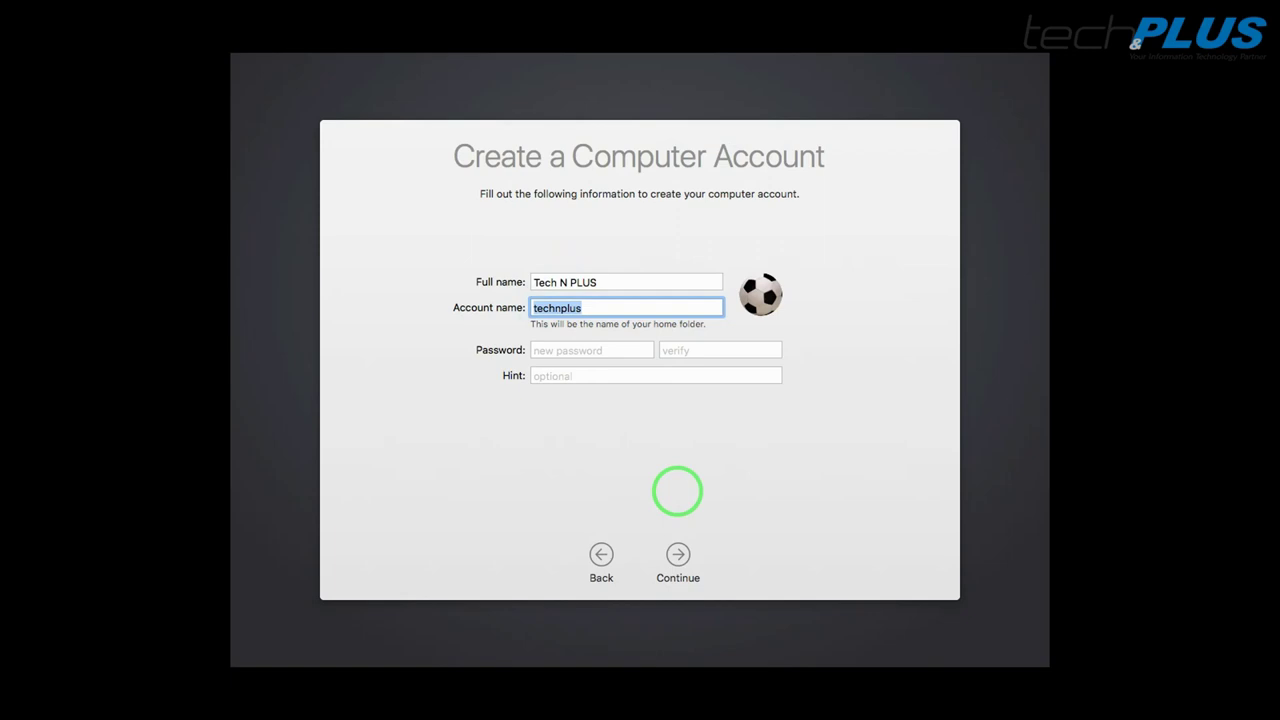
{"action": "left_click", "coordinate": [556, 307]}
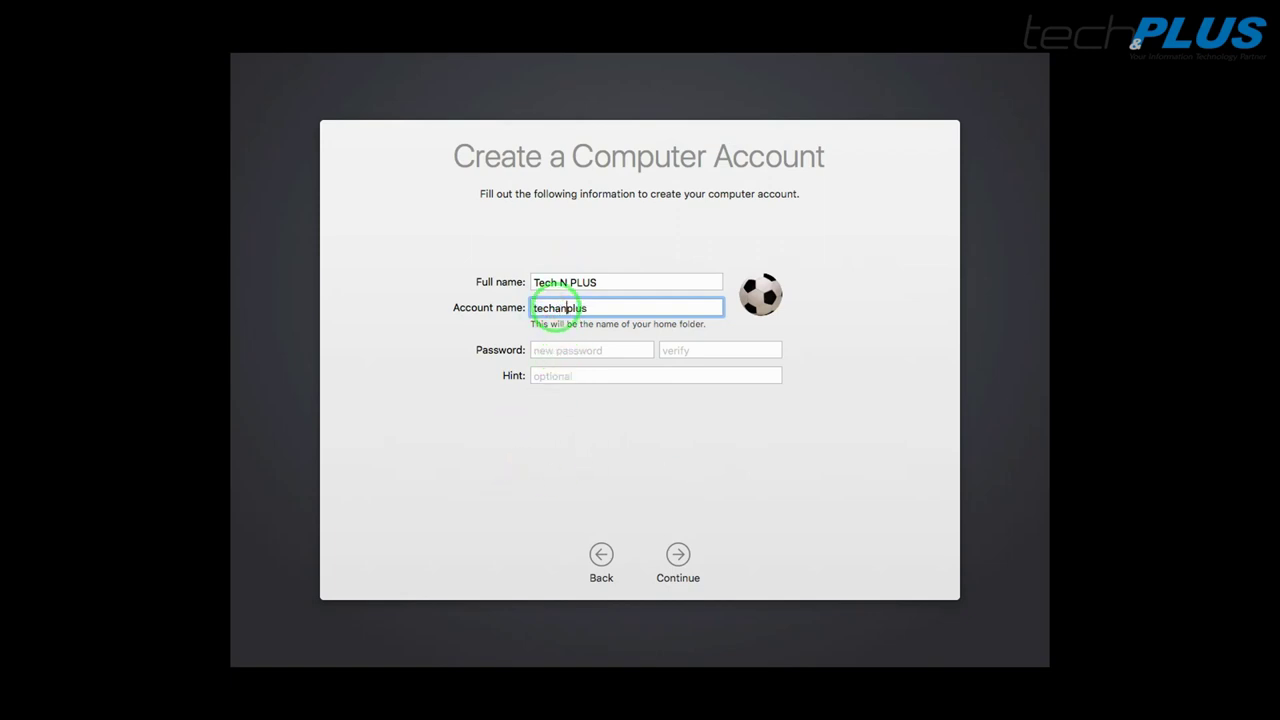
{"action": "left_click", "coordinate": [550, 349]}
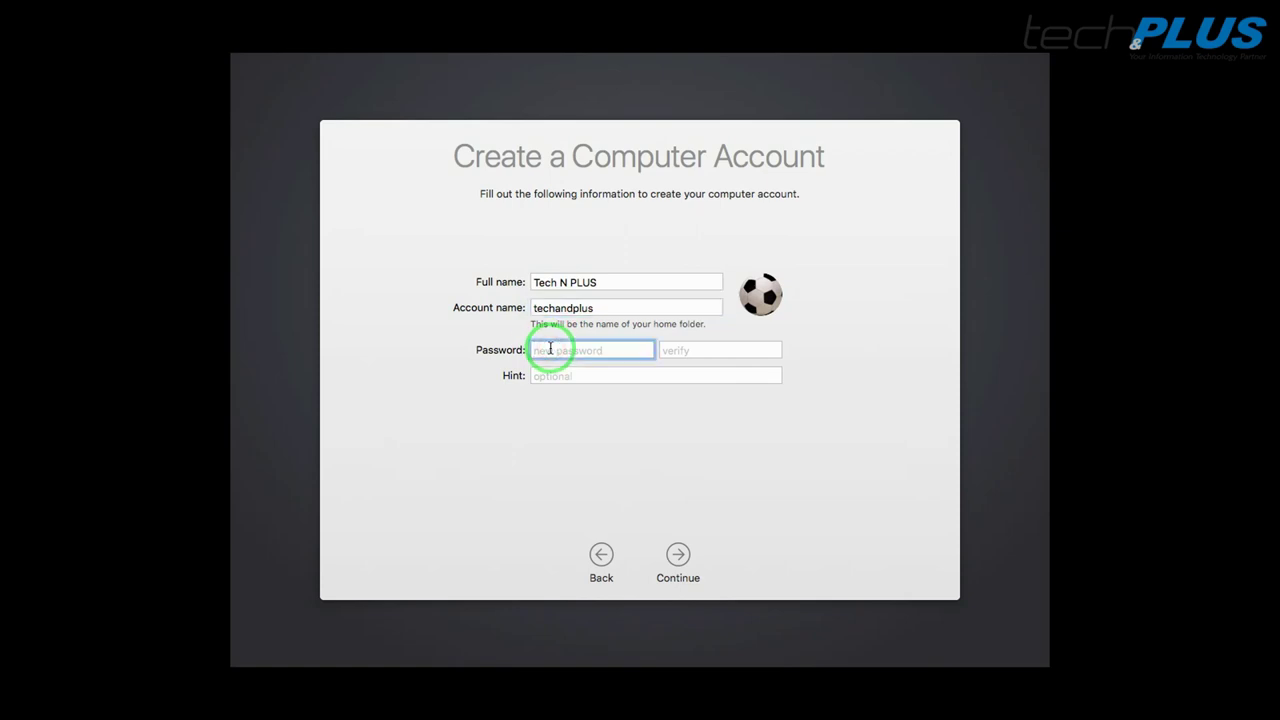
{"action": "key", "text": "Tab"}
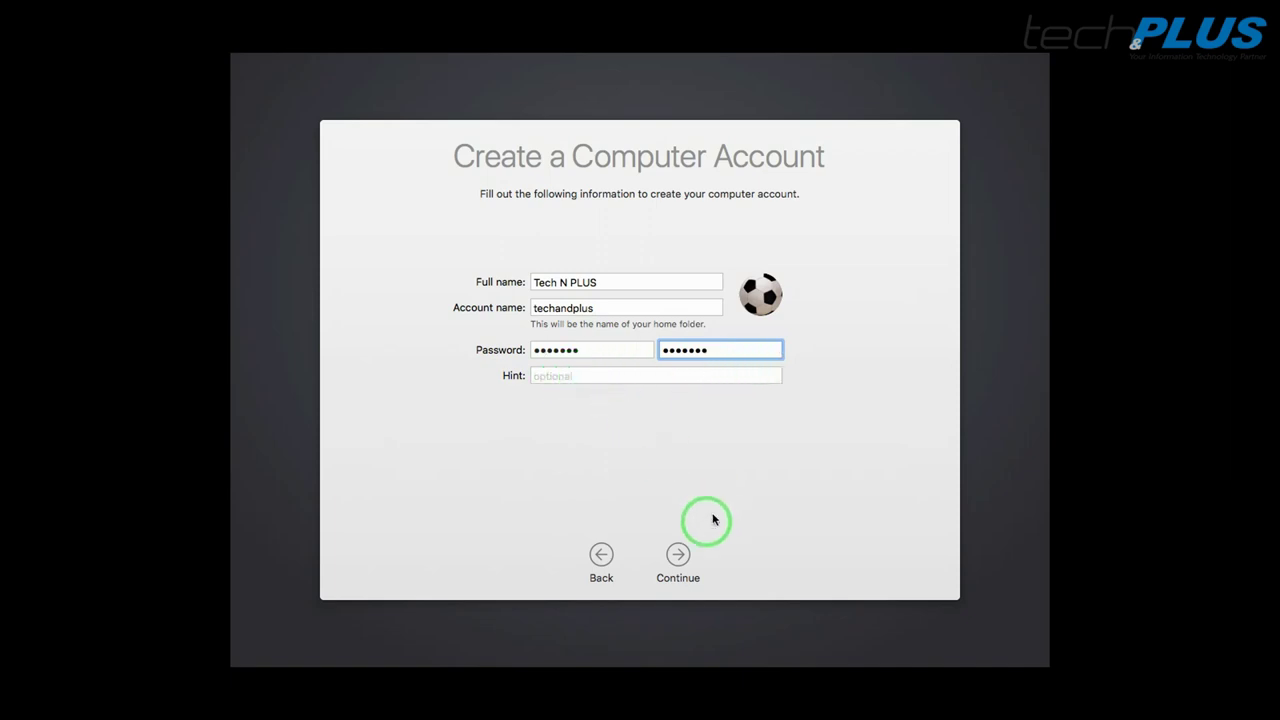
{"action": "left_click", "coordinate": [678, 557]}
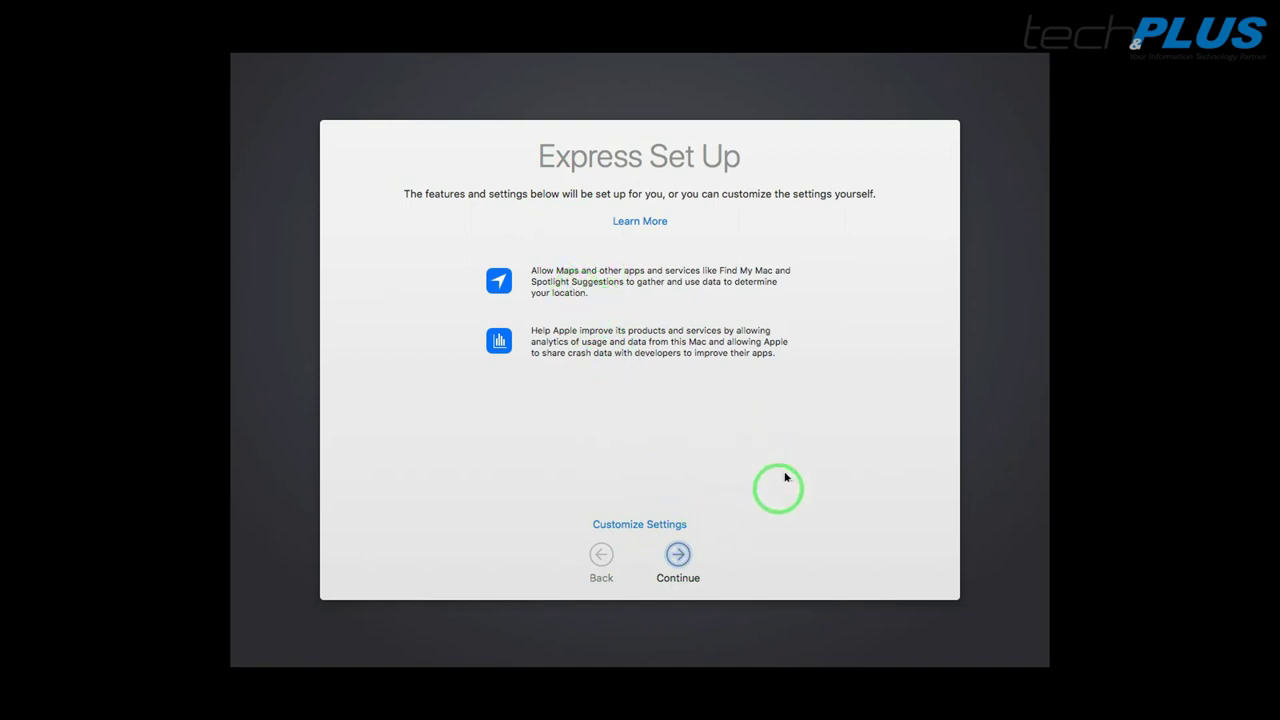
Accept Express Set Up to reach the High Sierra desktop, then exit full screen and minimize VMware
{"action": "left_click", "coordinate": [678, 556]}
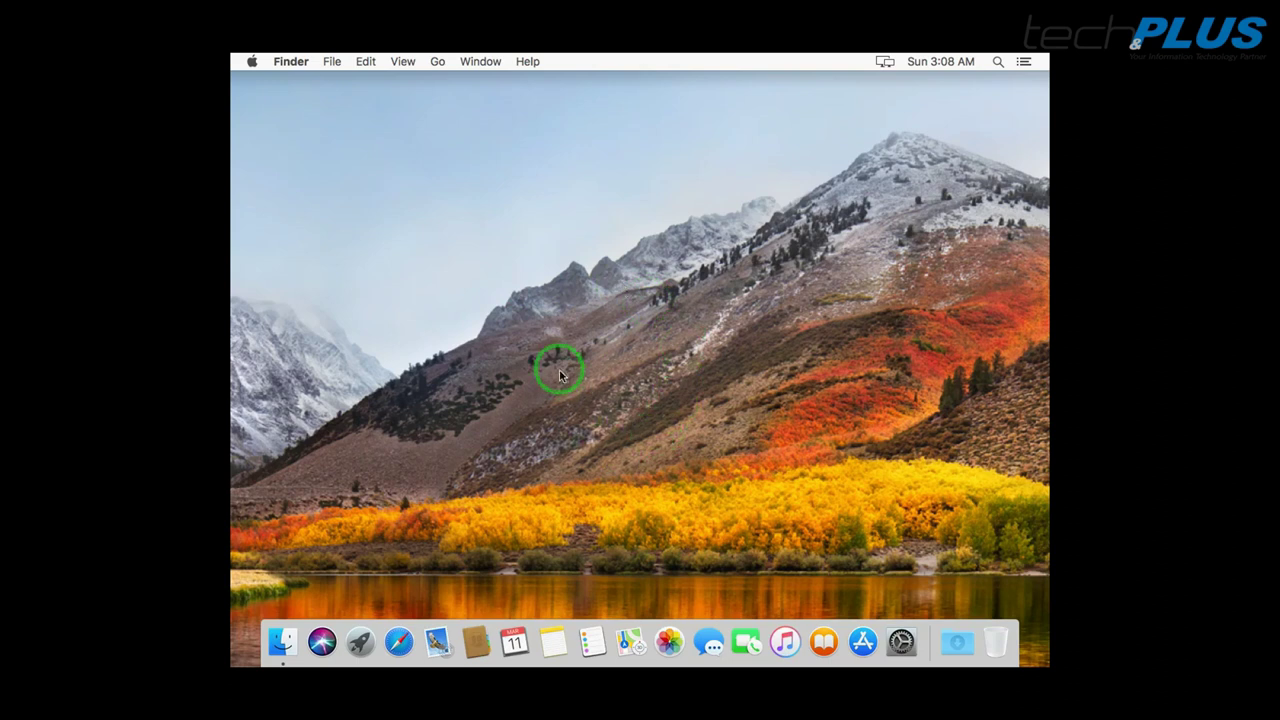
{"action": "left_click", "coordinate": [267, 191]}
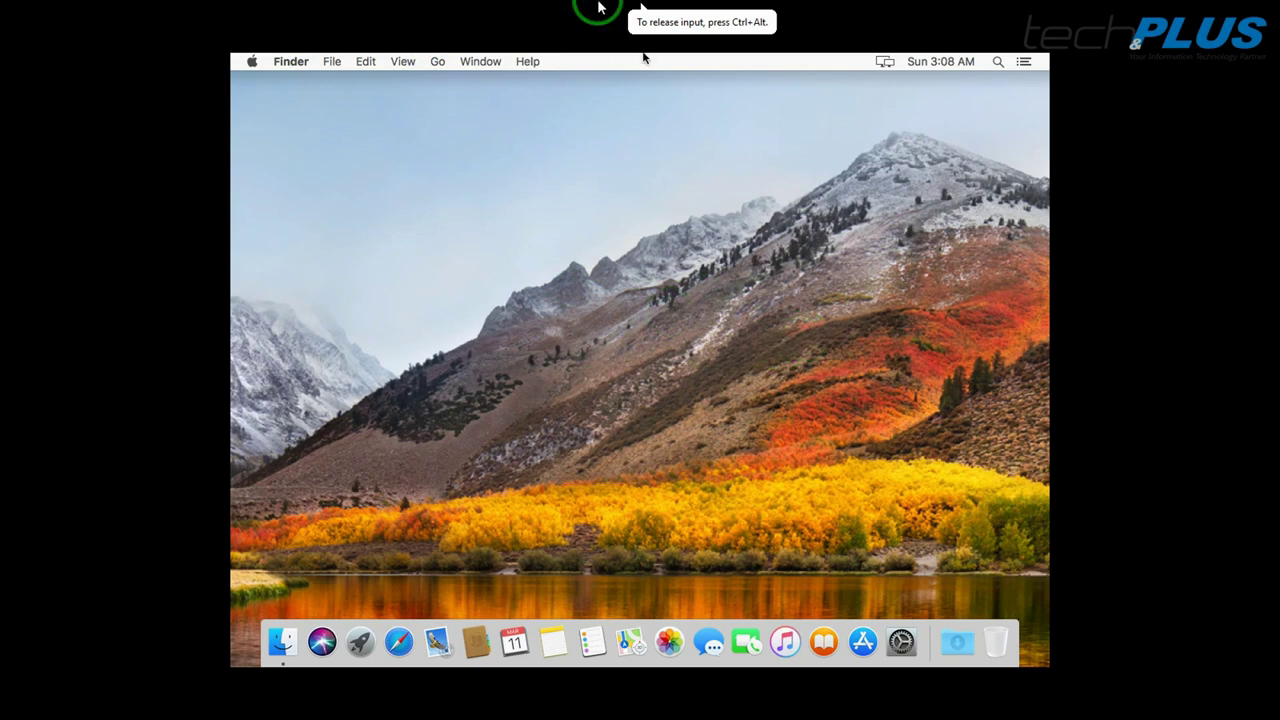
{"action": "mouse_move", "coordinate": [600, 8]}
{"action": "left_click", "coordinate": [556, 13]}
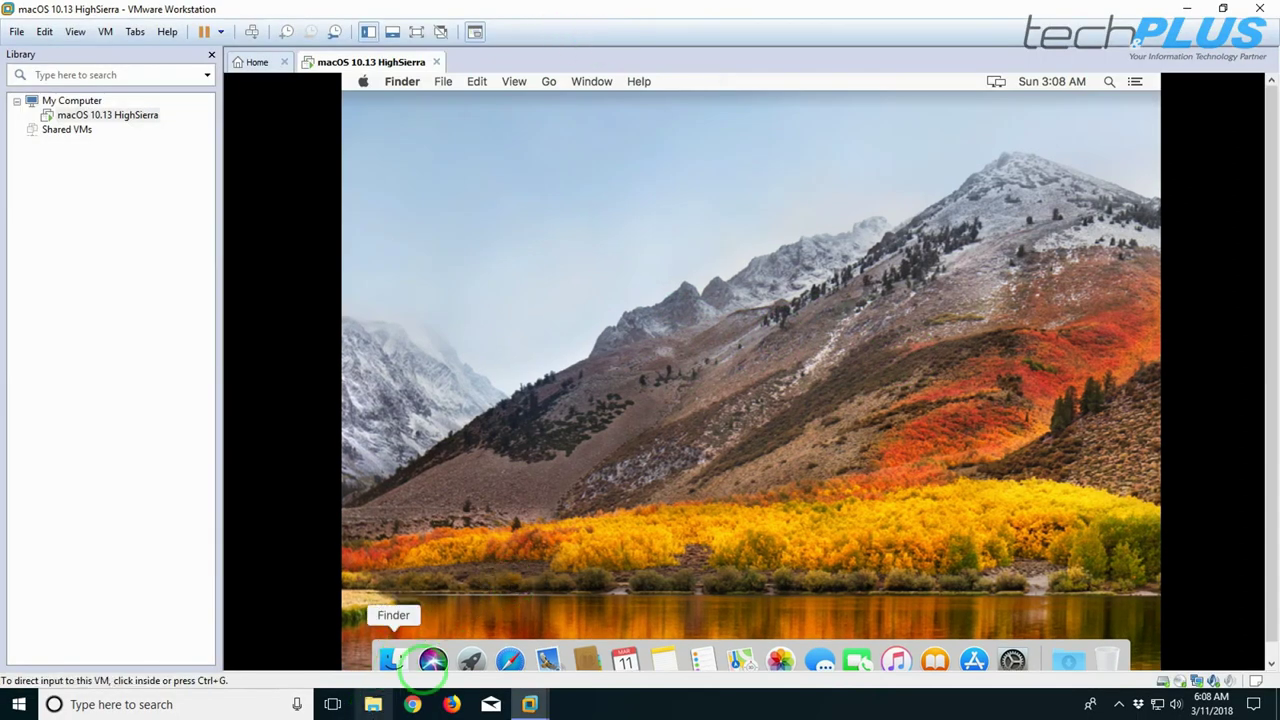
{"action": "left_click", "coordinate": [1200, 9]}
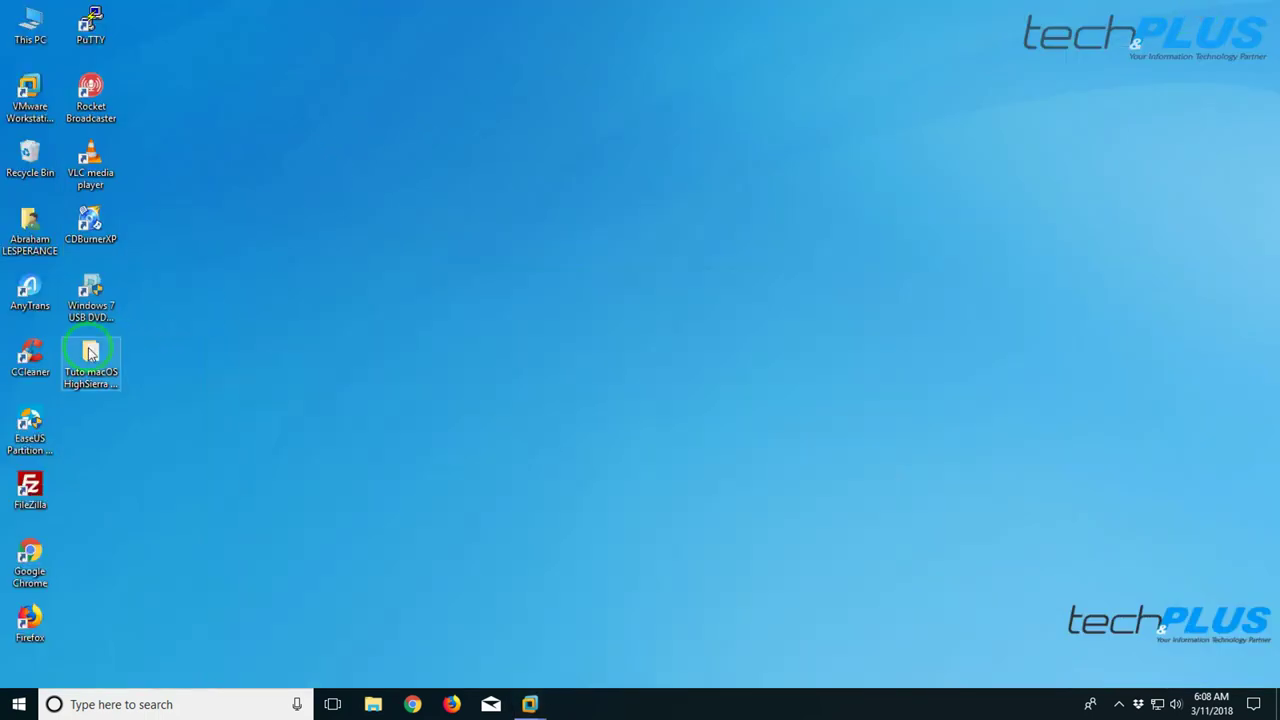
{"action": "double_click", "coordinate": [91, 353]}
{"action": "left_click", "coordinate": [459, 268]}
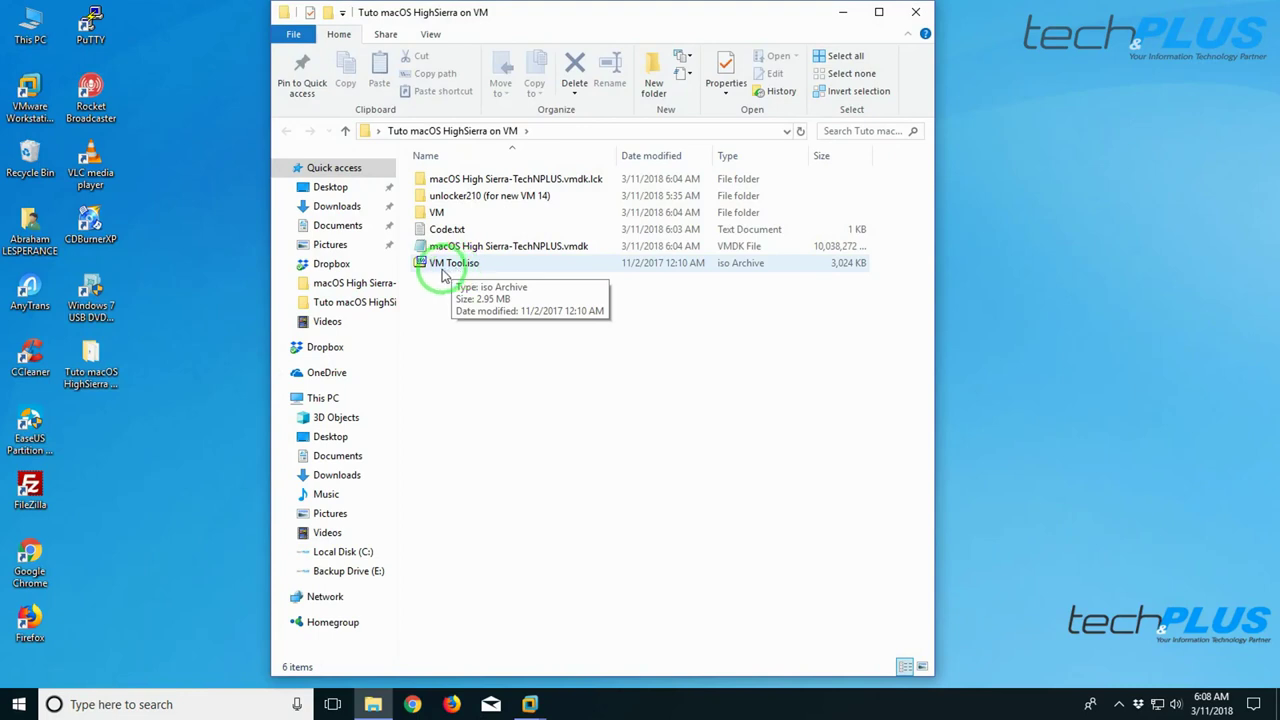
{"action": "left_click", "coordinate": [916, 14]}
{"action": "left_click", "coordinate": [529, 702]}
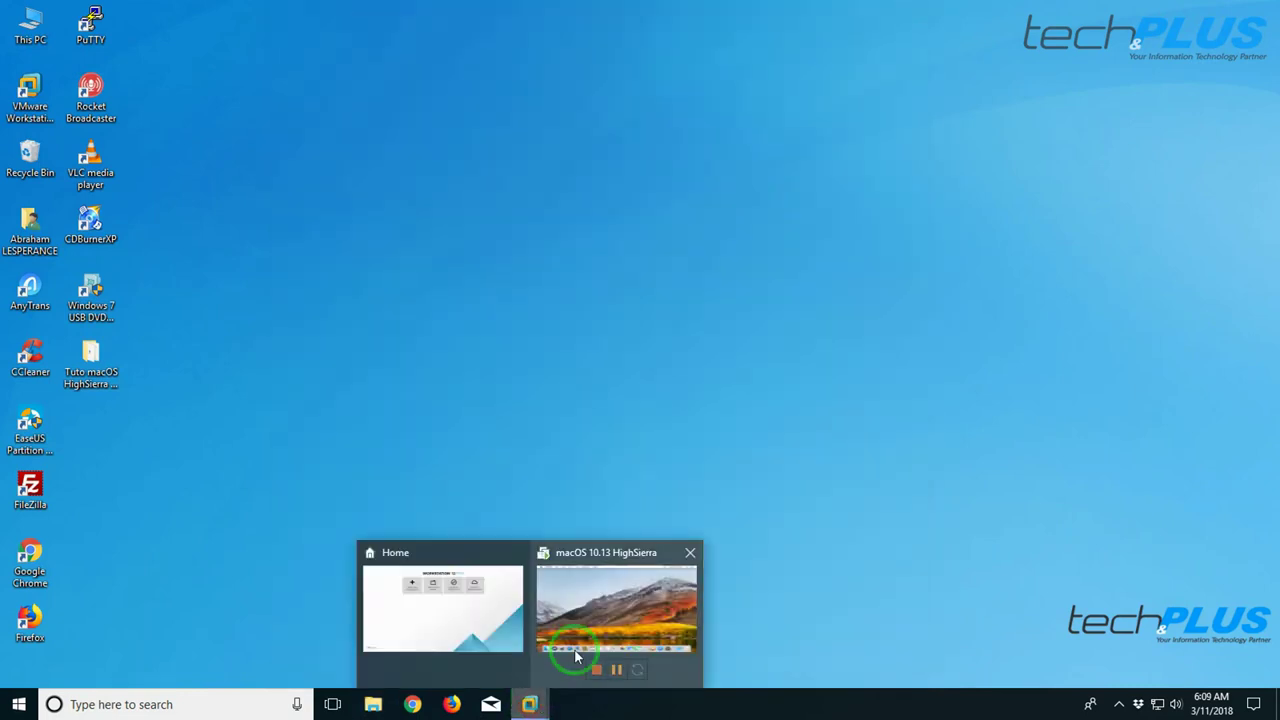
{"action": "left_click", "coordinate": [602, 615]}
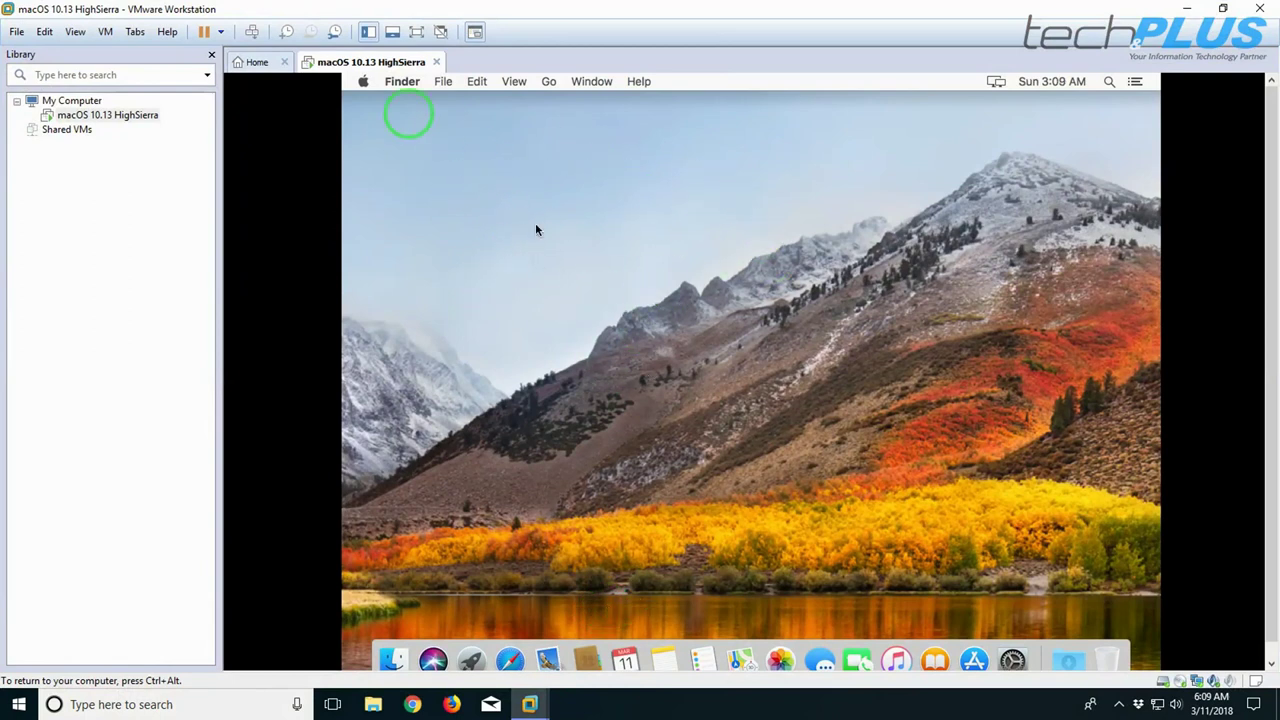
Attempt the VMware Tools installation from the VM menu, then release input from the guest
{"action": "left_click", "coordinate": [106, 32]}
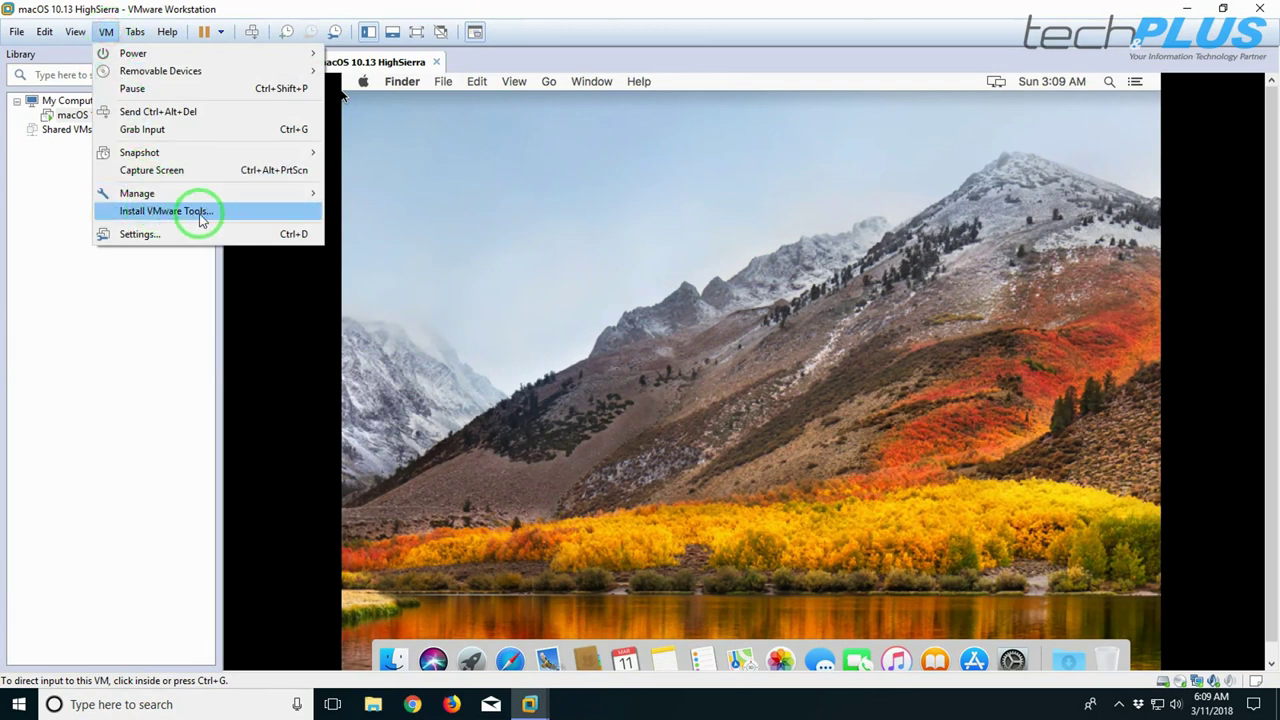
{"action": "left_click", "coordinate": [805, 300]}
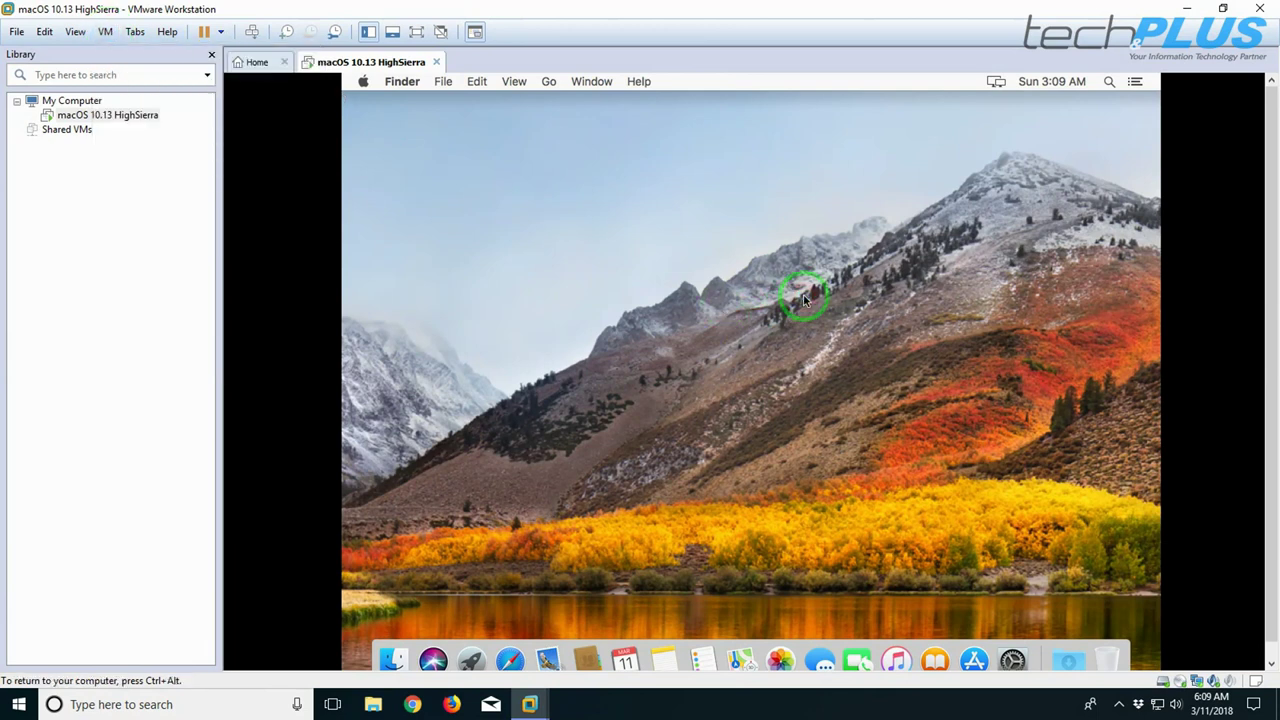
{"action": "key", "text": "ctrl+alt"}
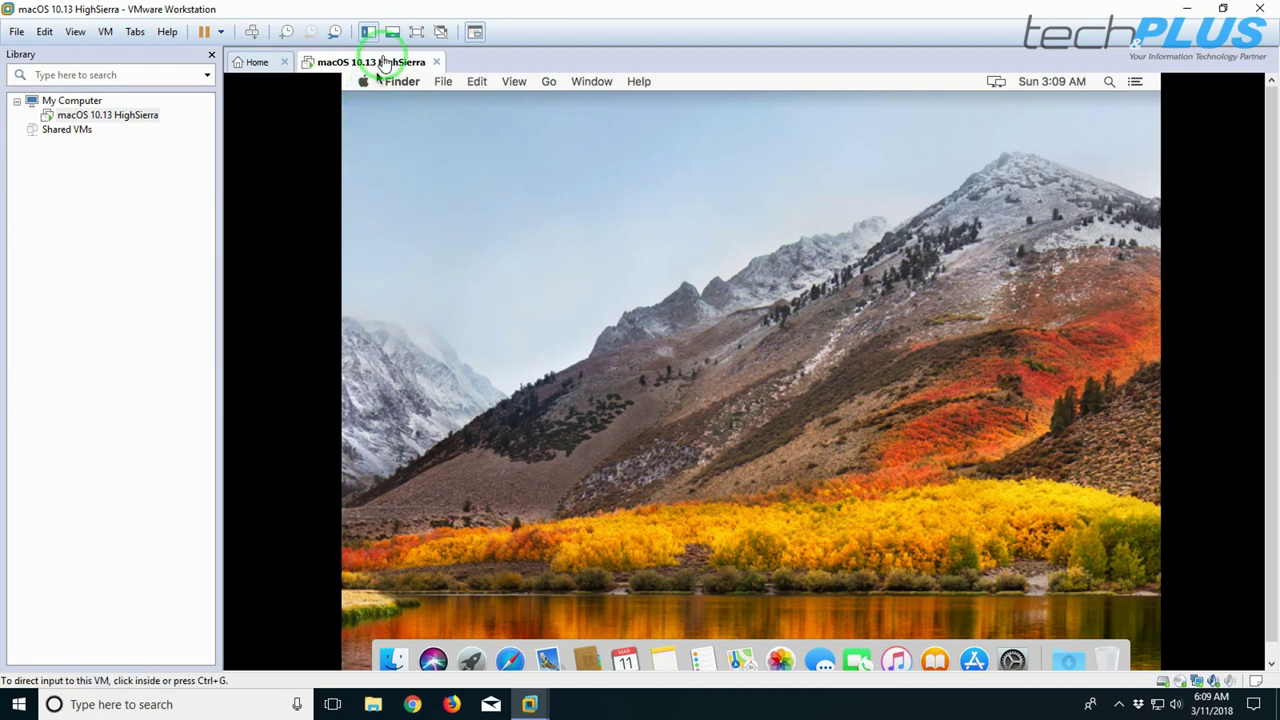
Set the CD/DVD (SATA) drive to VM Tool.iso from the Desktop's Tuto macOS HighSierra on VM folder
{"action": "right_click", "coordinate": [117, 117]}
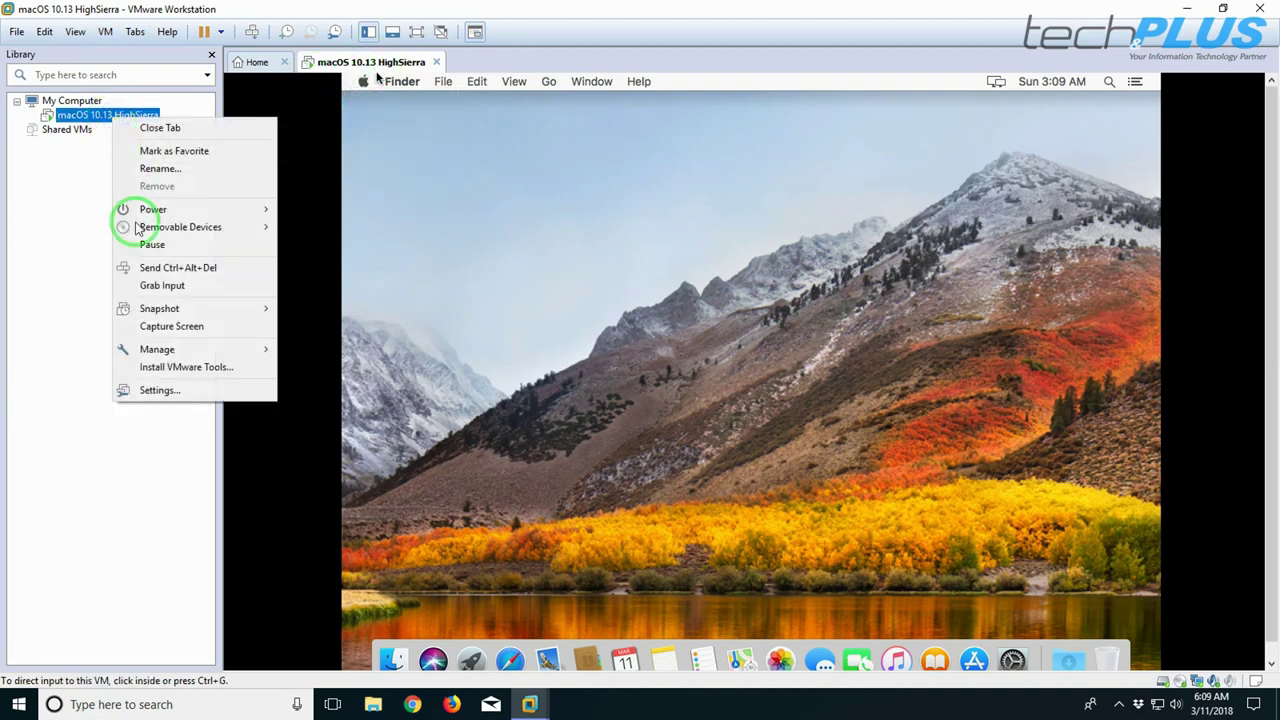
{"action": "left_click", "coordinate": [160, 390]}
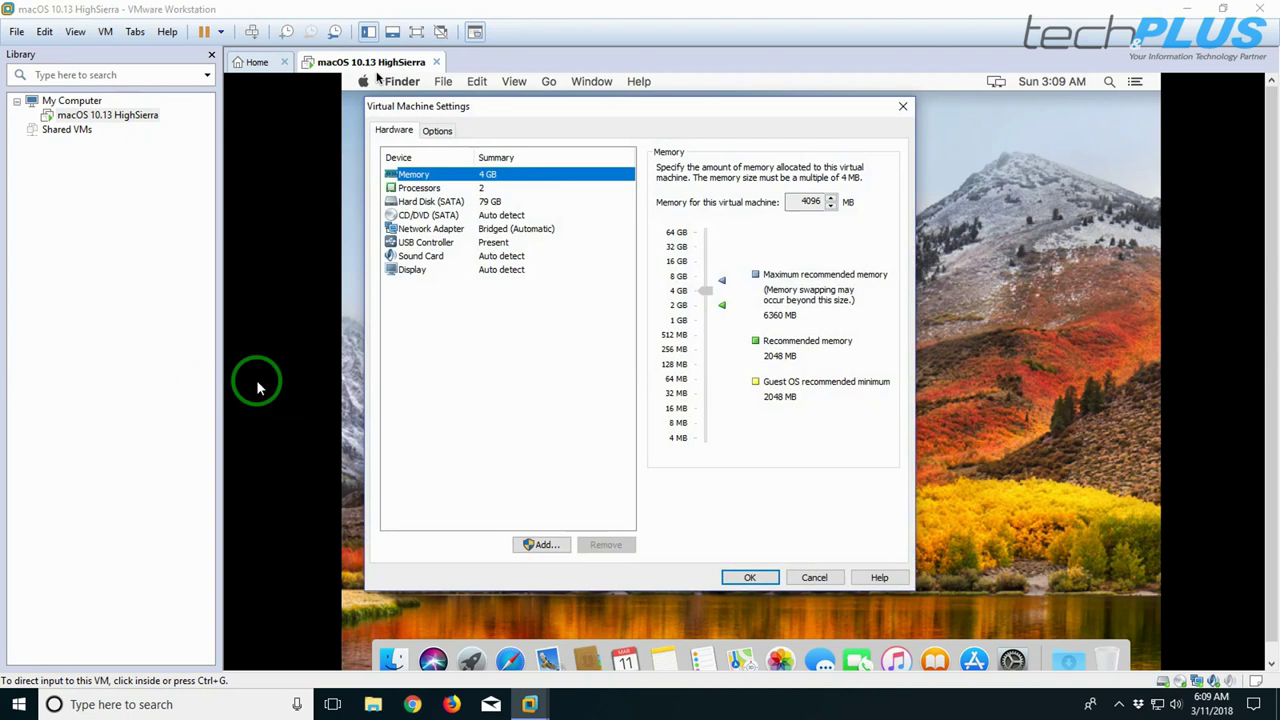
{"action": "left_click", "coordinate": [425, 217]}
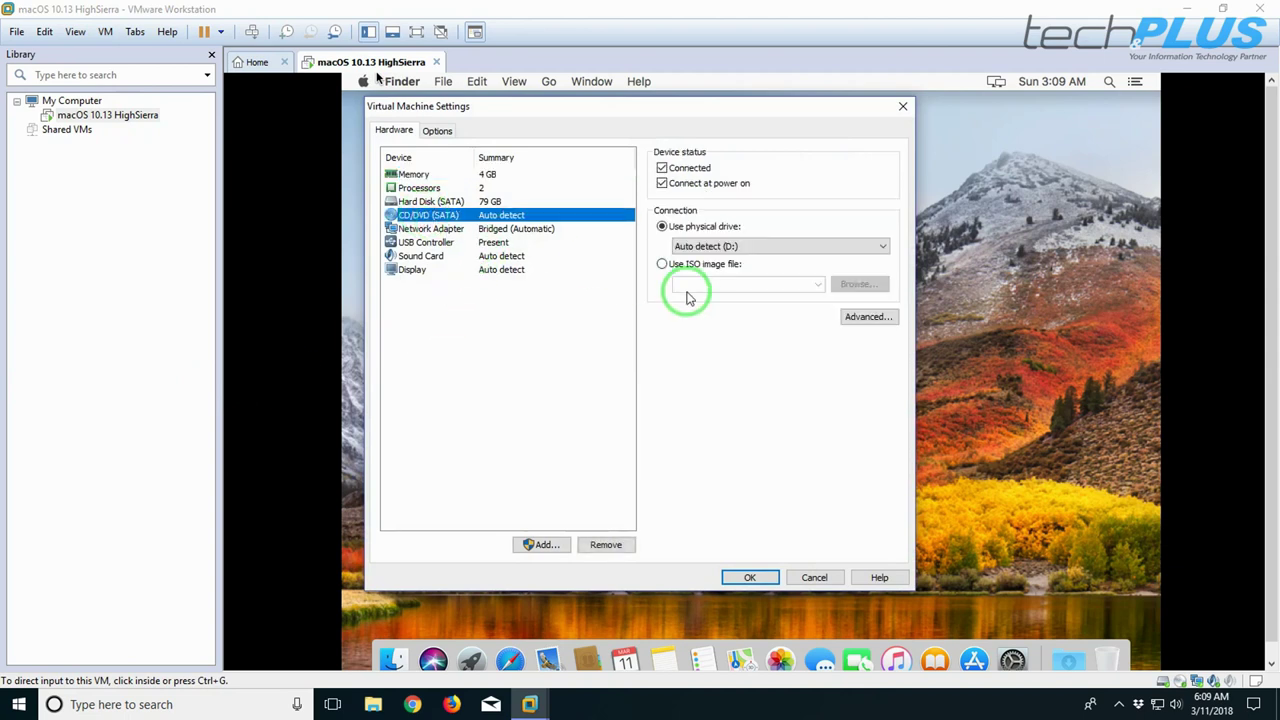
{"action": "left_click", "coordinate": [661, 264]}
{"action": "left_click", "coordinate": [859, 284]}
{"action": "left_click", "coordinate": [430, 275]}
{"action": "left_click", "coordinate": [551, 250]}
{"action": "double_click", "coordinate": [551, 250]}
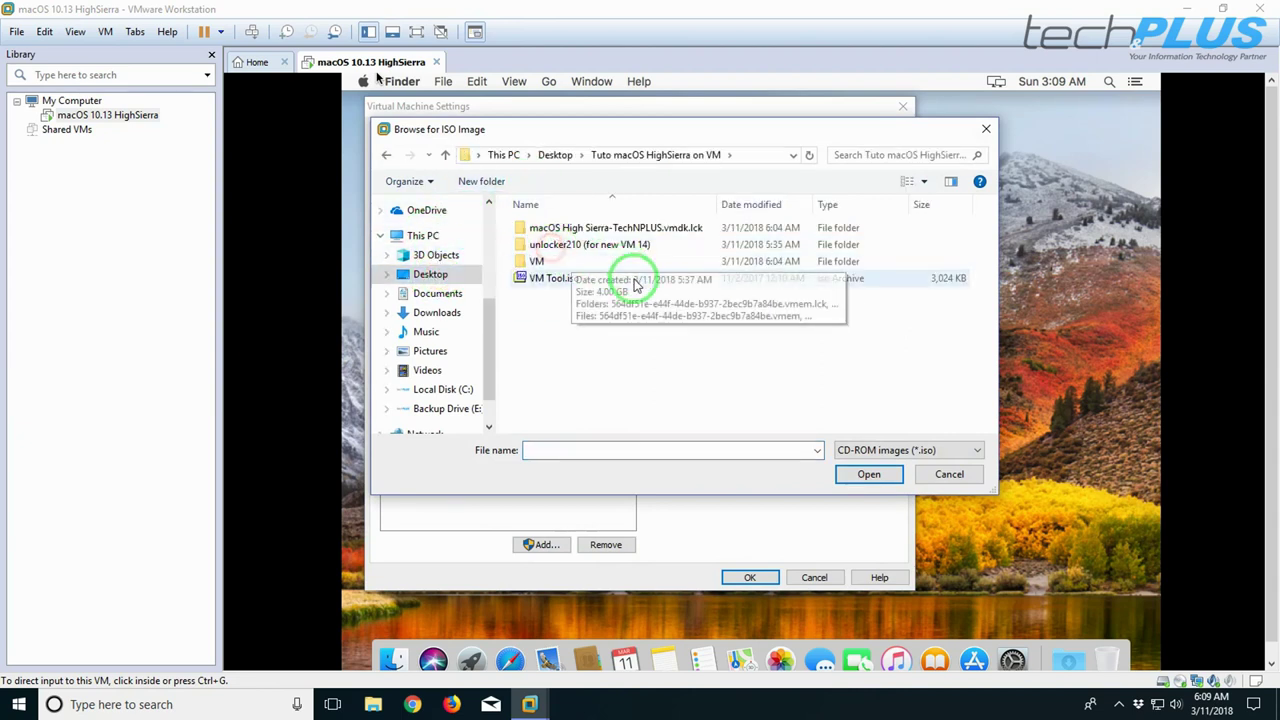
{"action": "left_click", "coordinate": [548, 278]}
{"action": "left_click", "coordinate": [862, 476]}
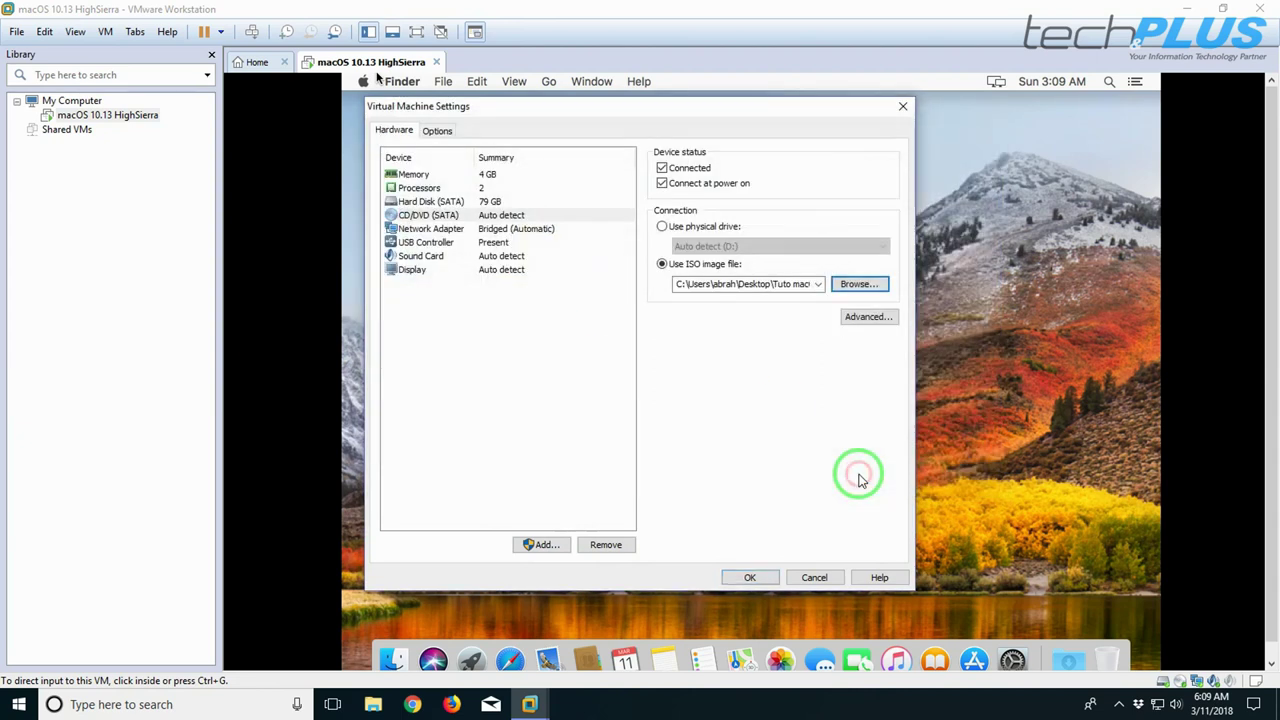
{"action": "left_click", "coordinate": [751, 577]}
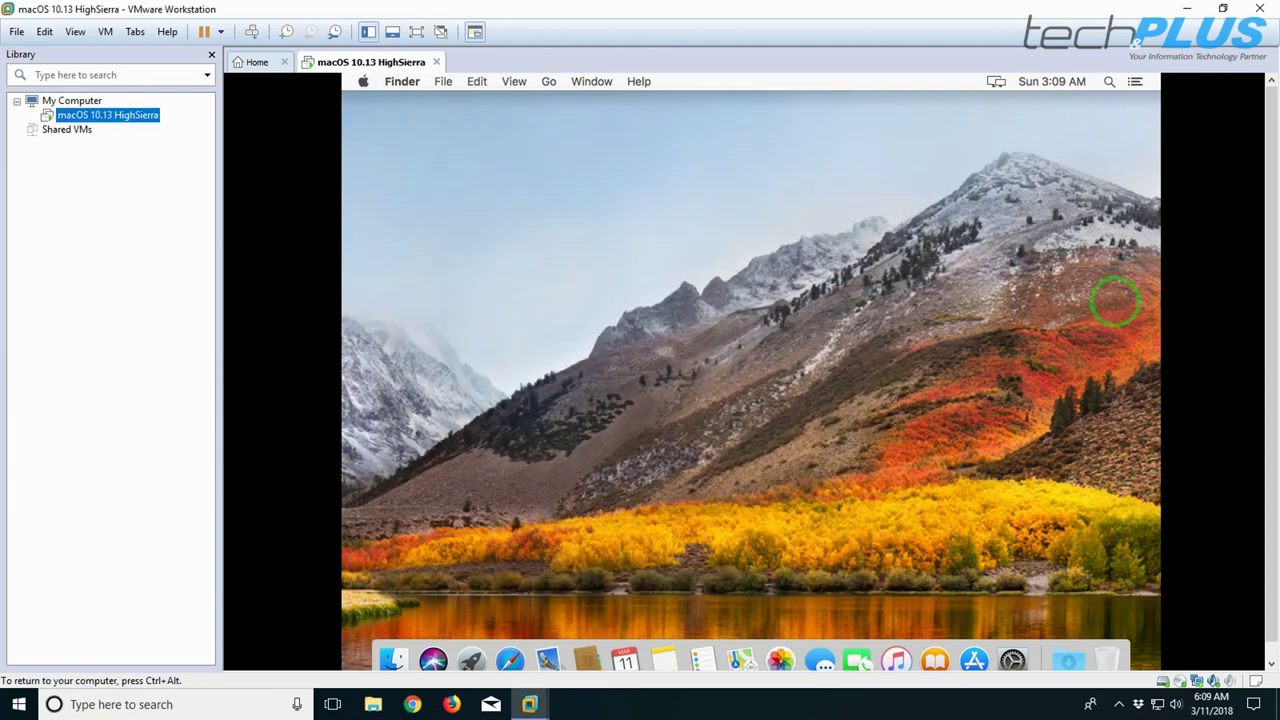
Switch the guest to full screen and open the VMware Tools disc on the desktop
{"action": "key", "text": "ctrl+alt"}
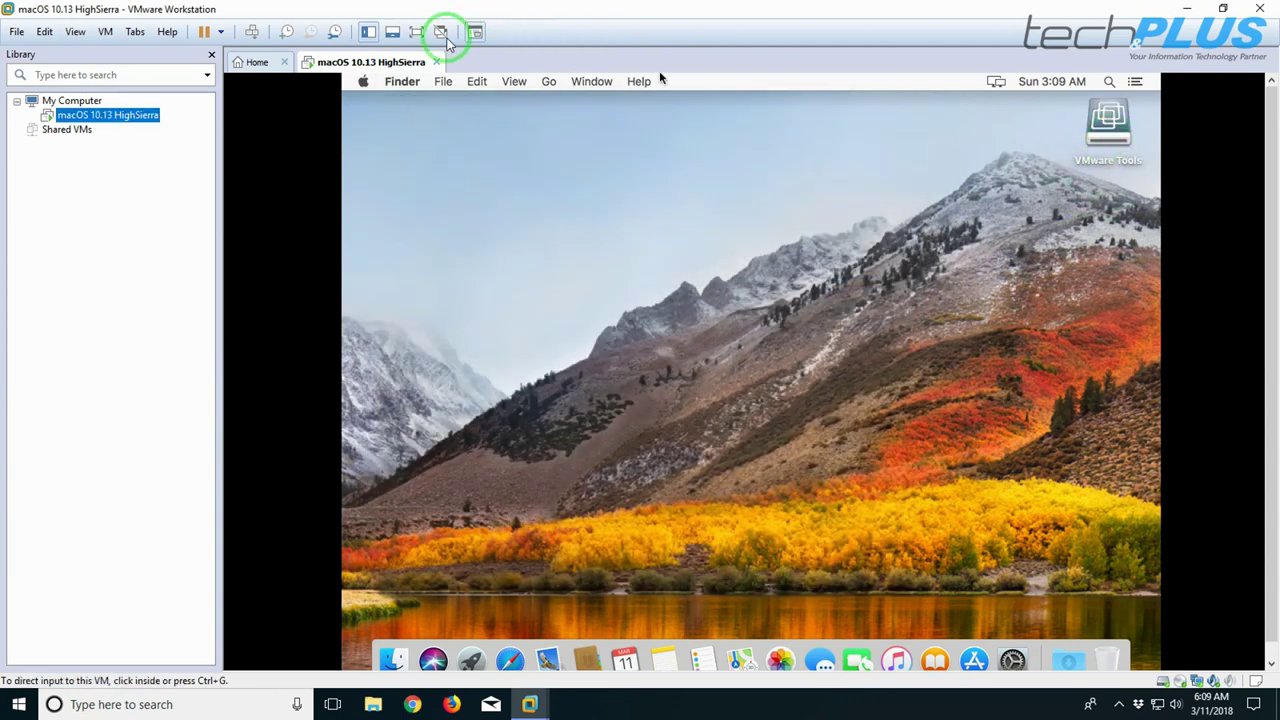
{"action": "left_click", "coordinate": [417, 32]}
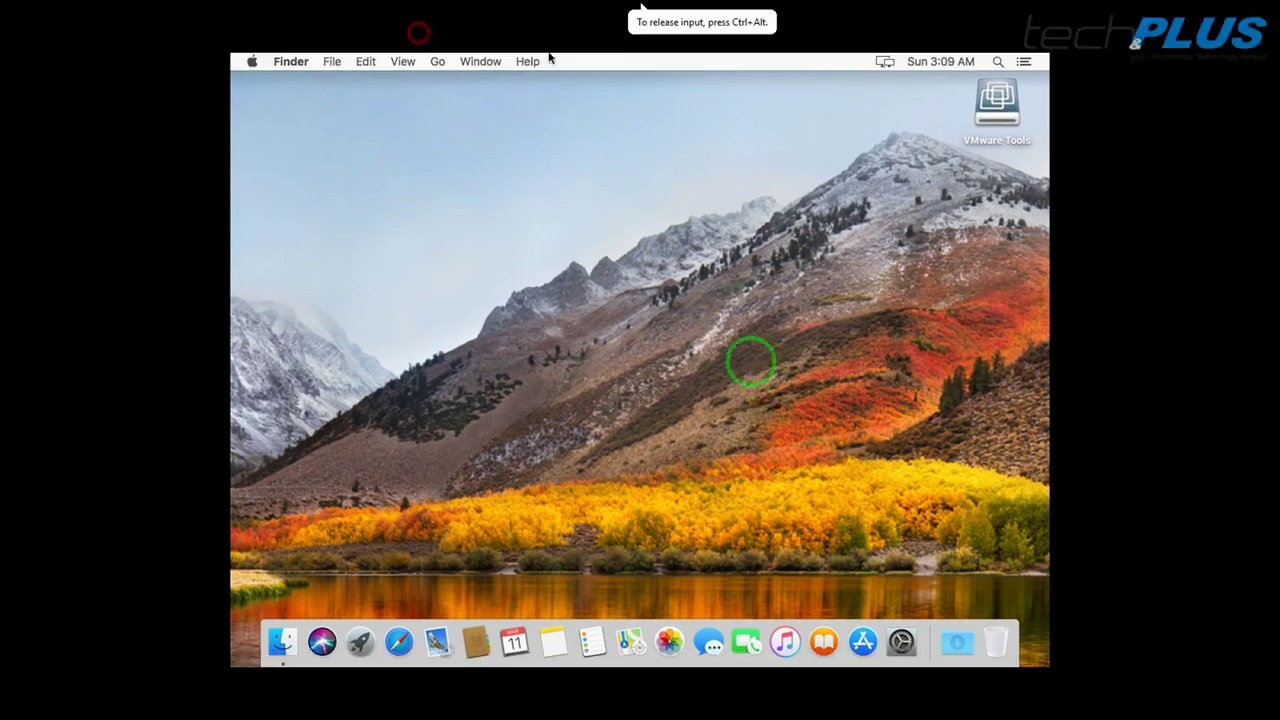
{"action": "left_click", "coordinate": [995, 113]}
{"action": "double_click", "coordinate": [995, 113]}
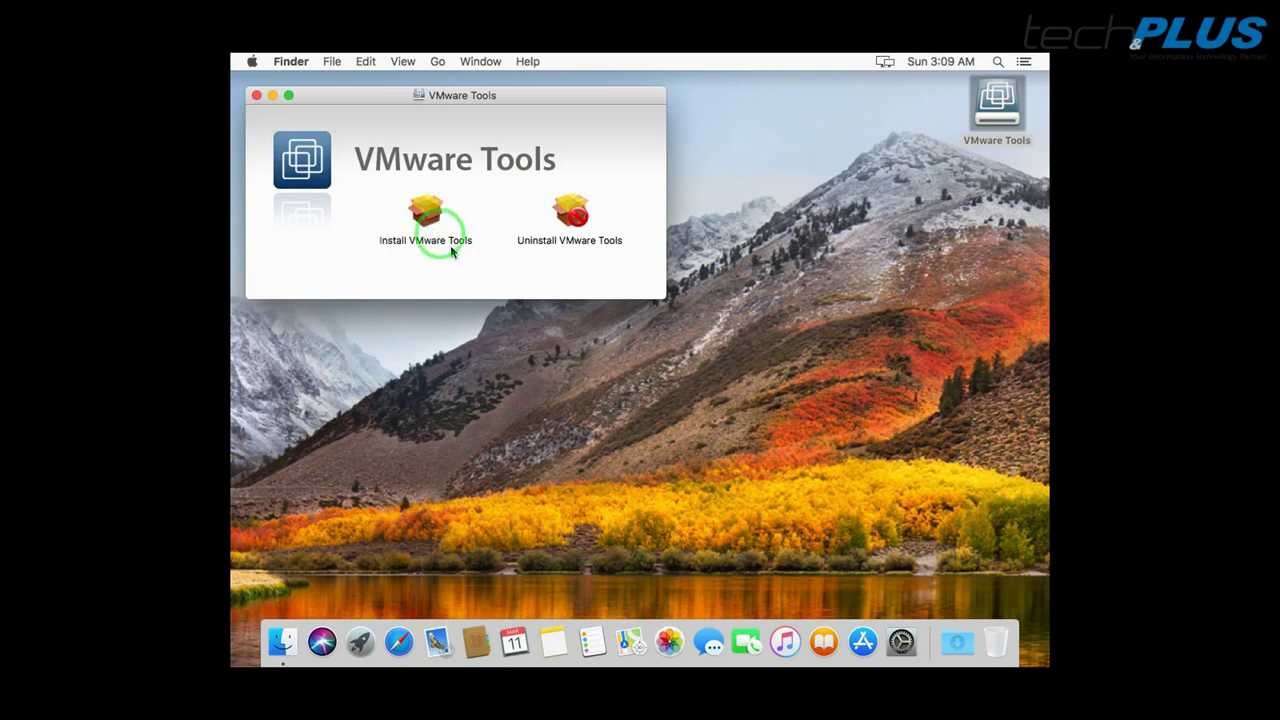
Run Install VMware Tools with the account password, accepting the required restart
{"action": "left_click", "coordinate": [429, 212]}
{"action": "double_click", "coordinate": [430, 212]}
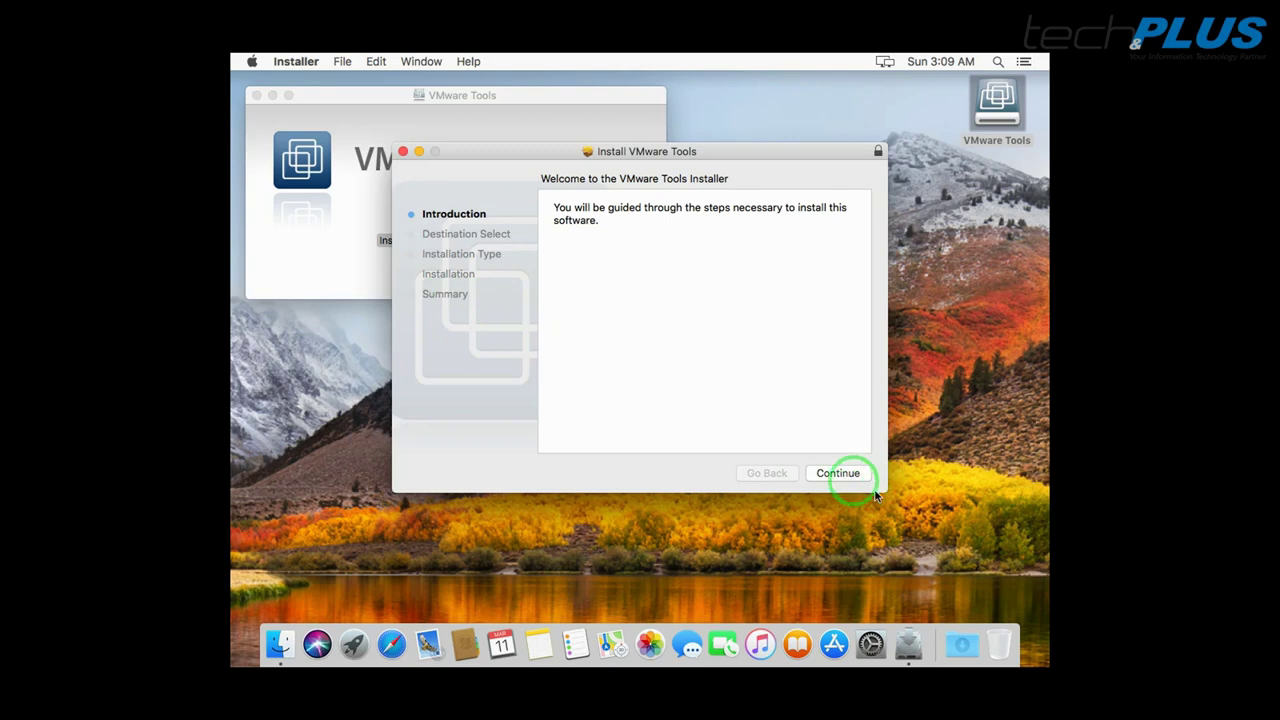
{"action": "left_click", "coordinate": [843, 473]}
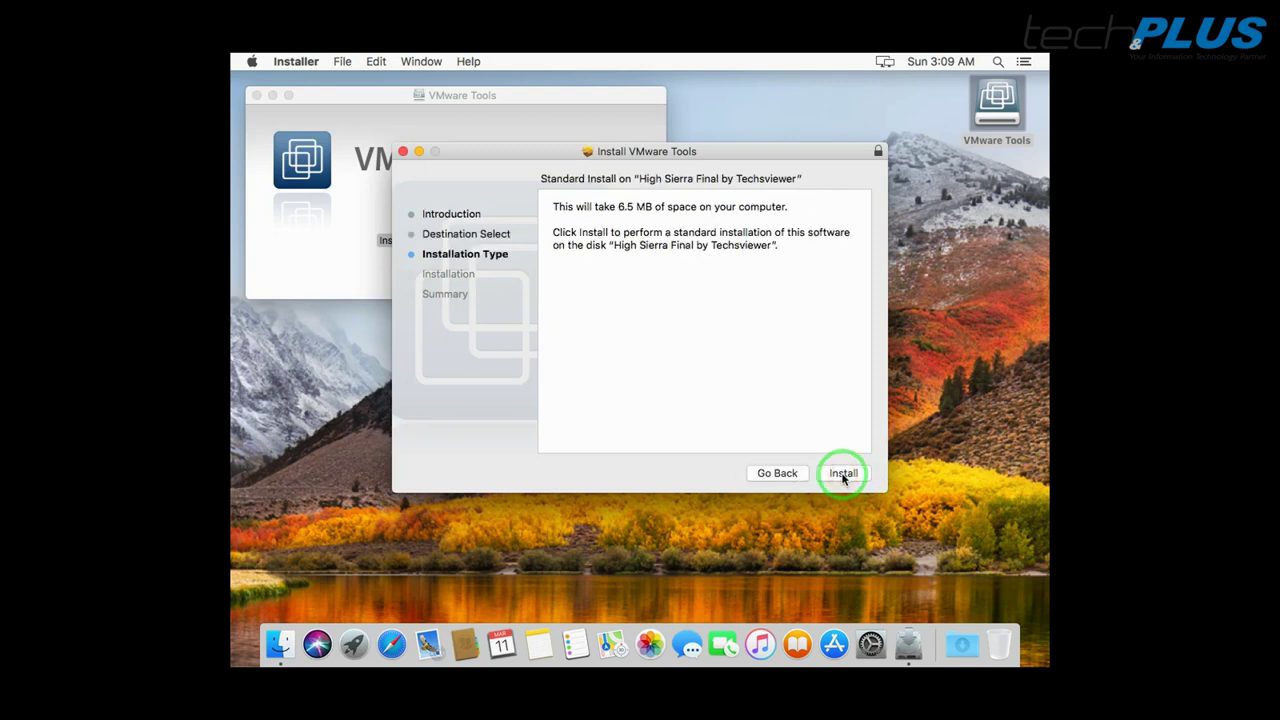
{"action": "left_click", "coordinate": [843, 475]}
{"action": "left_click", "coordinate": [660, 282]}
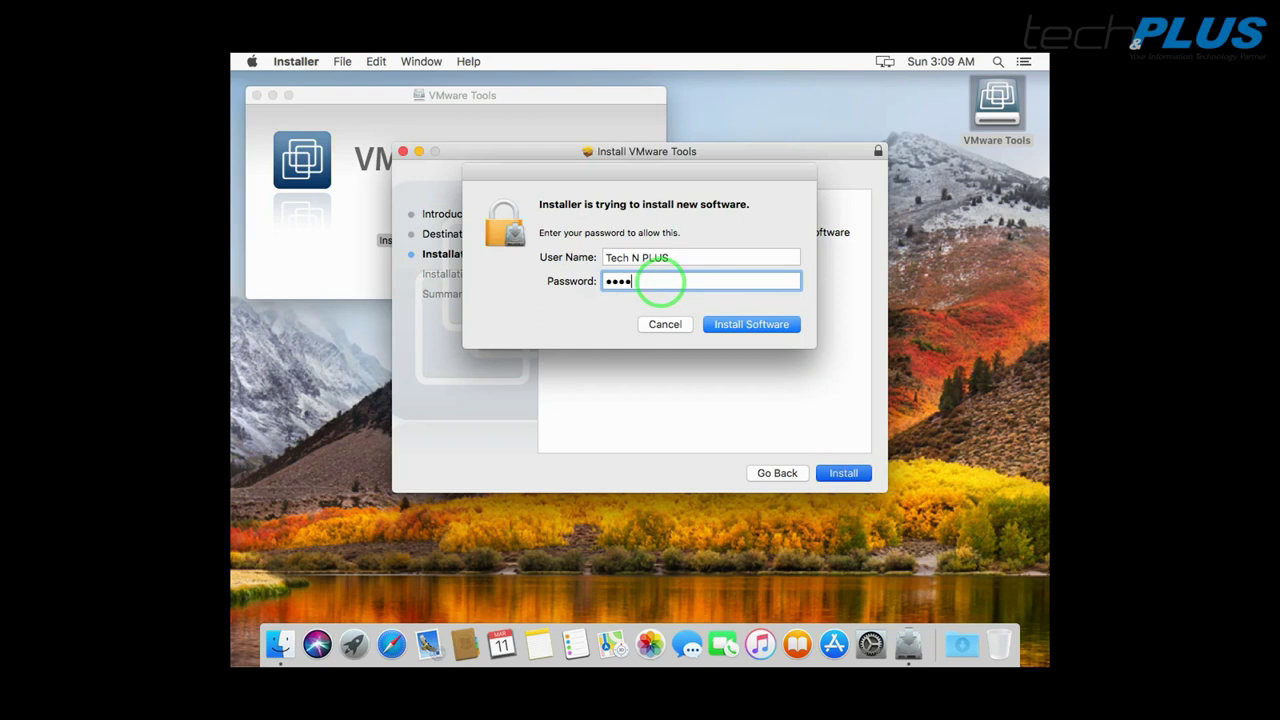
{"action": "key", "text": "Return"}
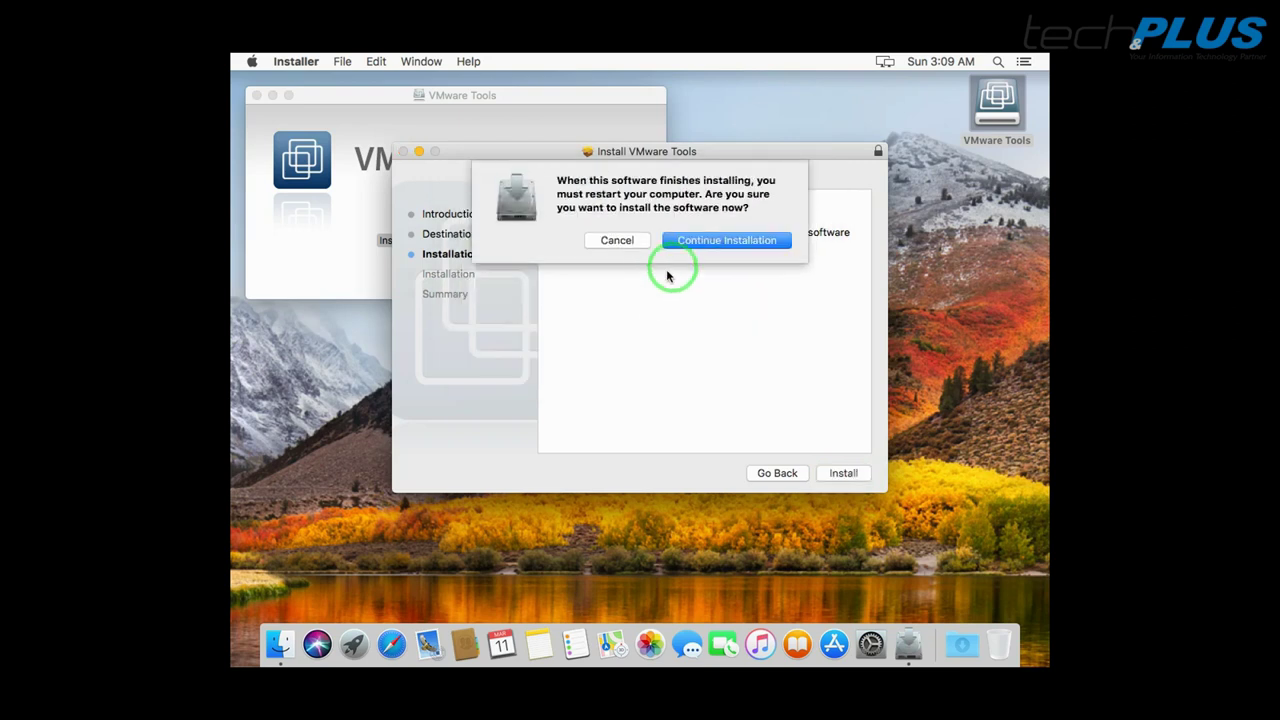
{"action": "left_click", "coordinate": [724, 242]}
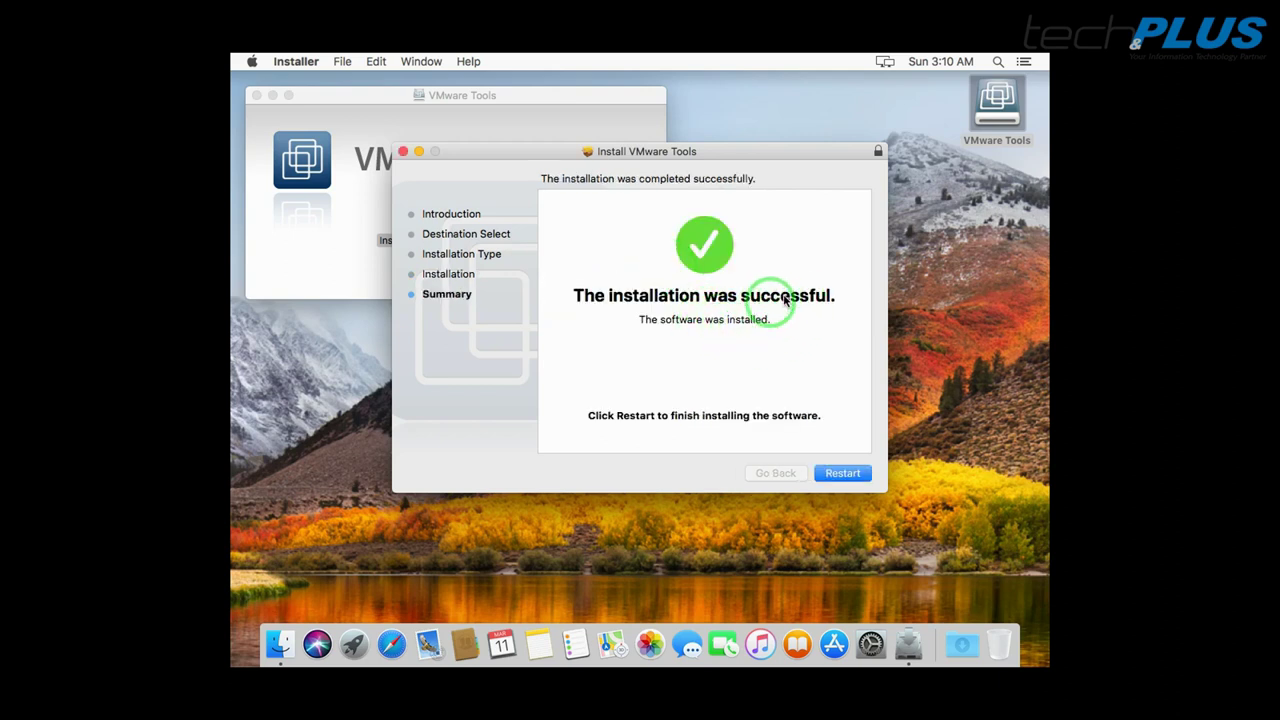
{"action": "left_click", "coordinate": [840, 477]}
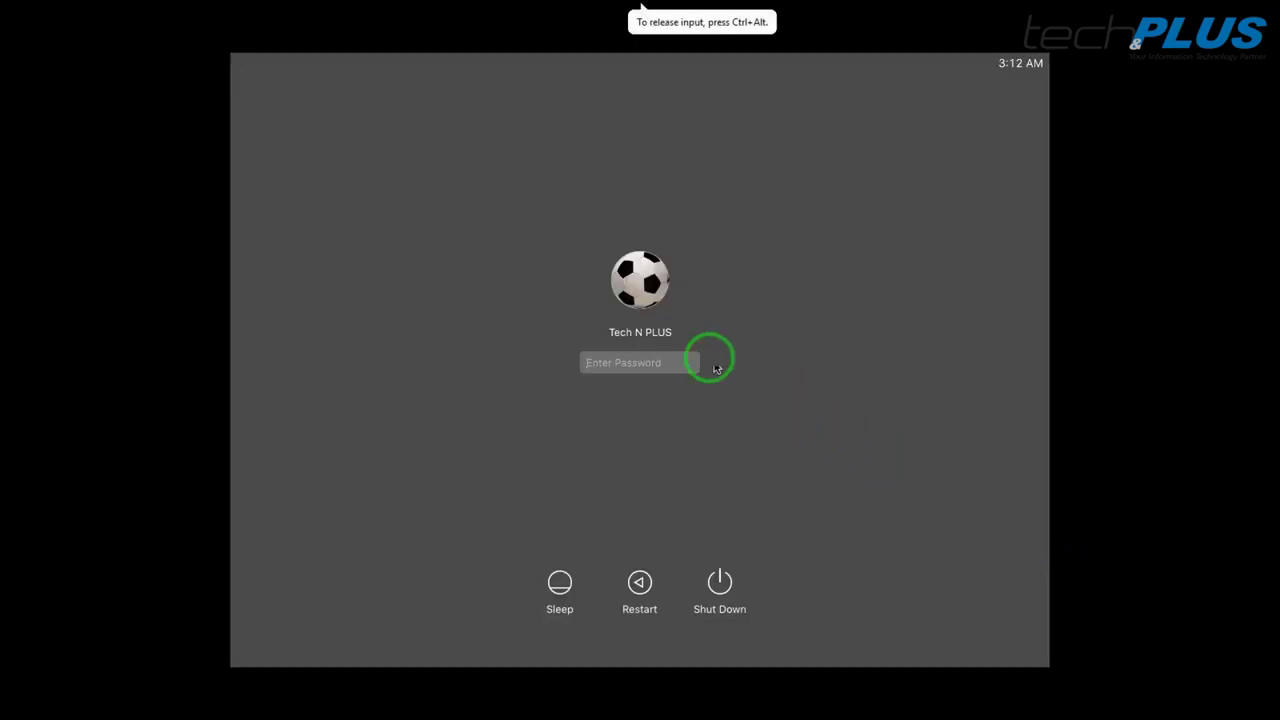
Log in to the macOS account at the login screen with the account password
{"action": "left_click", "coordinate": [649, 362]}
{"action": "type", "text": "1"}
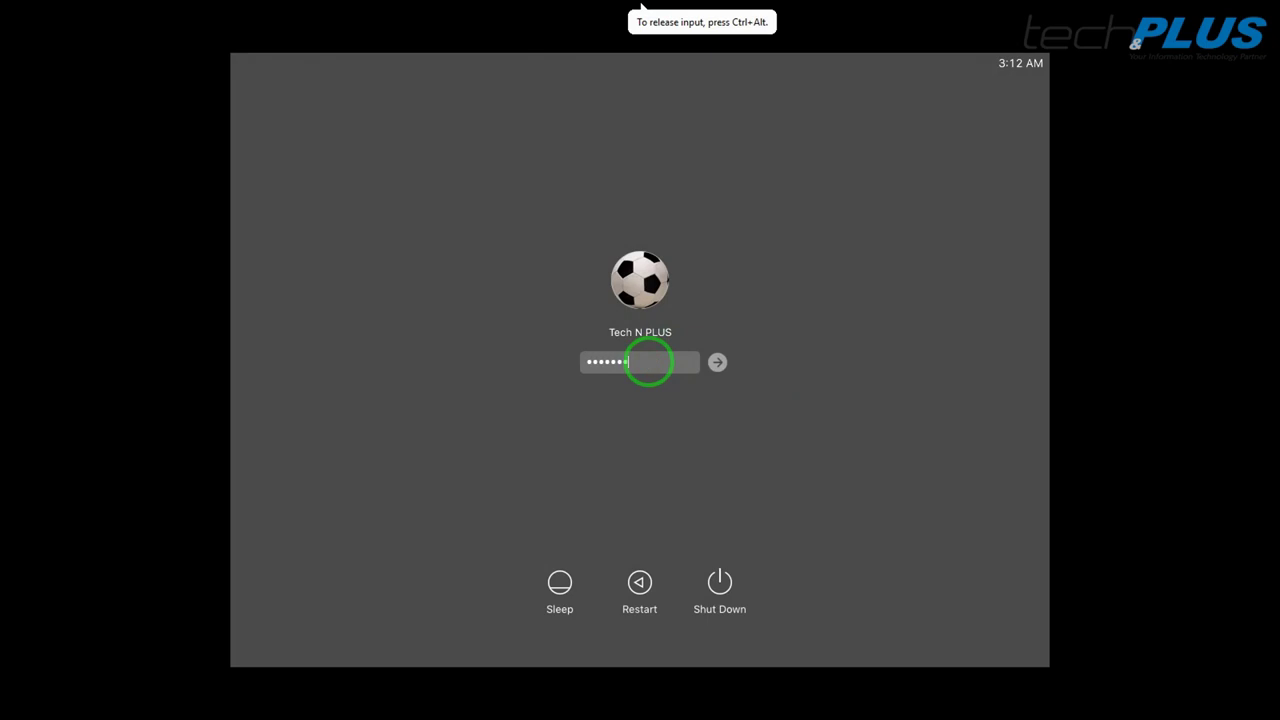
{"action": "key", "text": "Return"}
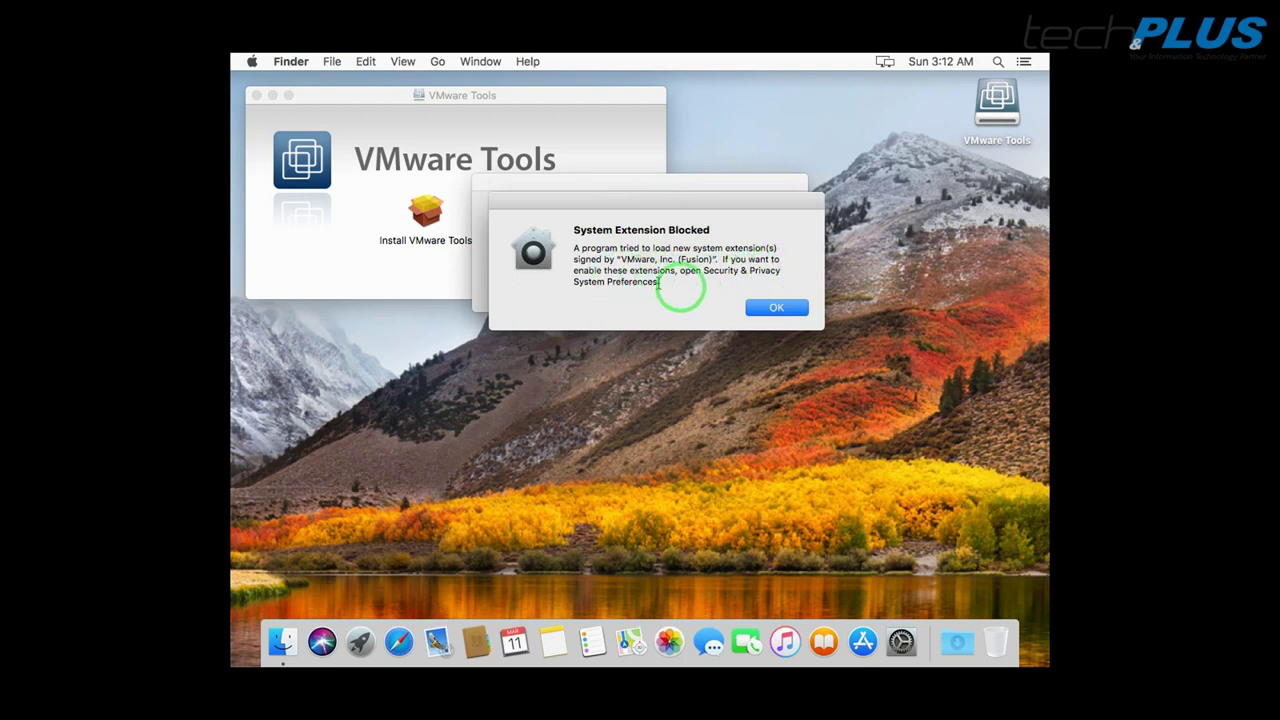
Dismiss both System Extension Blocked alerts, allow VMware software in Security & Privacy, and close both windows
{"action": "left_click", "coordinate": [773, 309]}
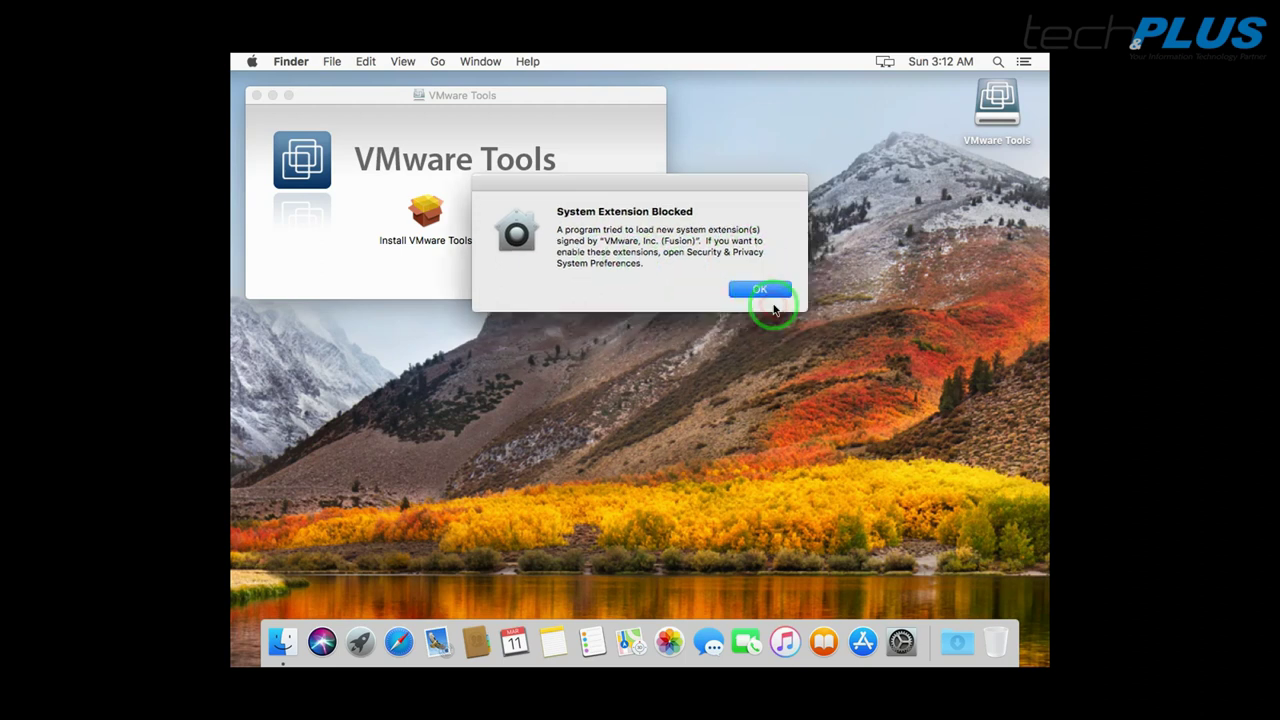
{"action": "left_click", "coordinate": [759, 290]}
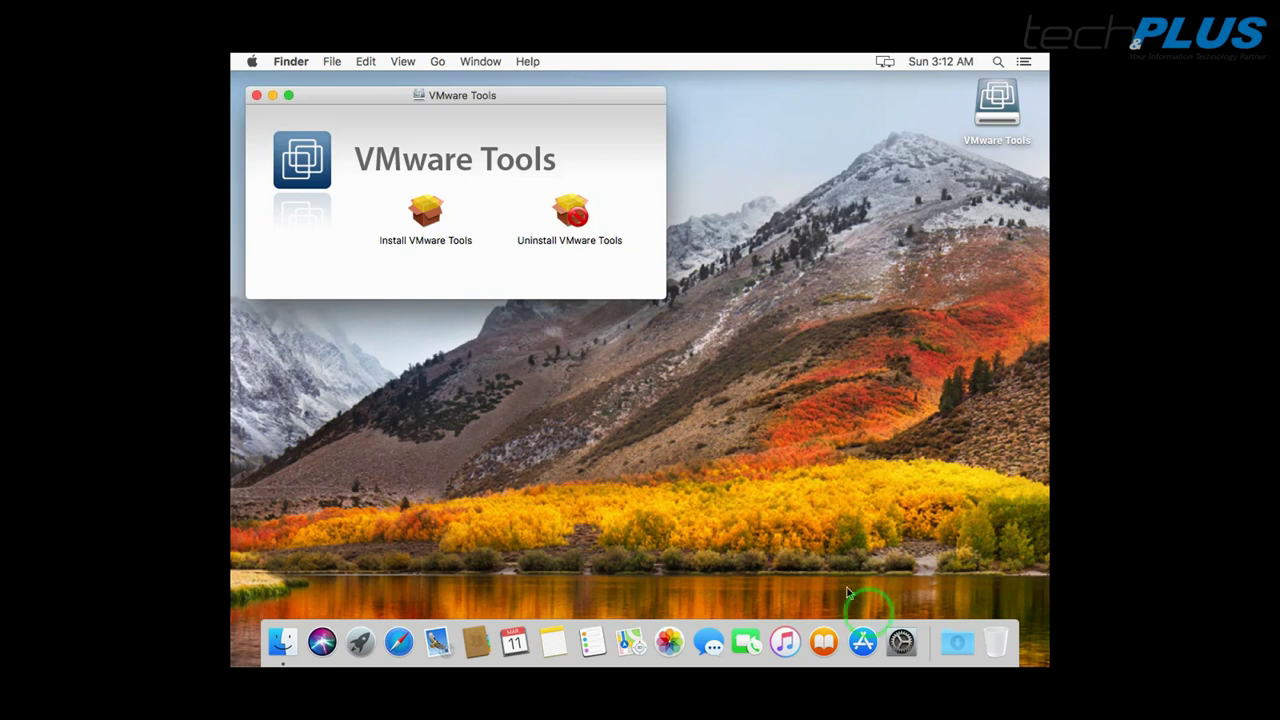
{"action": "left_click", "coordinate": [901, 643]}
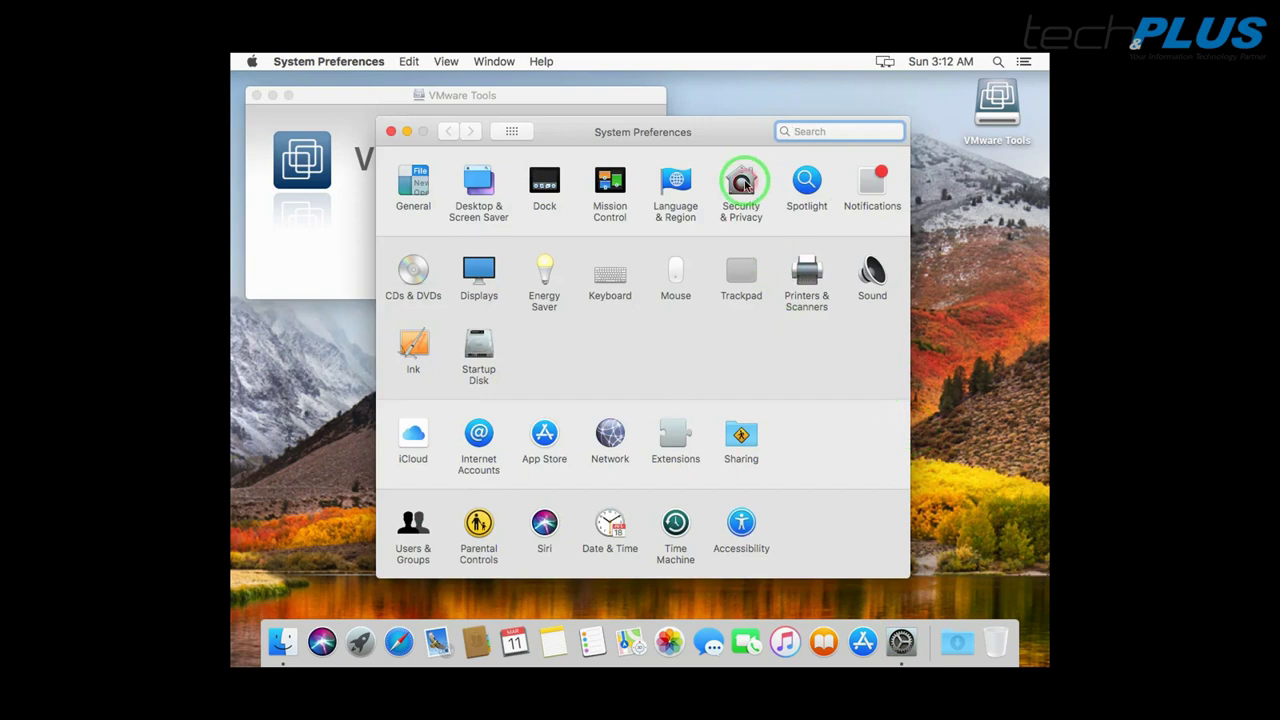
{"action": "left_click", "coordinate": [744, 183]}
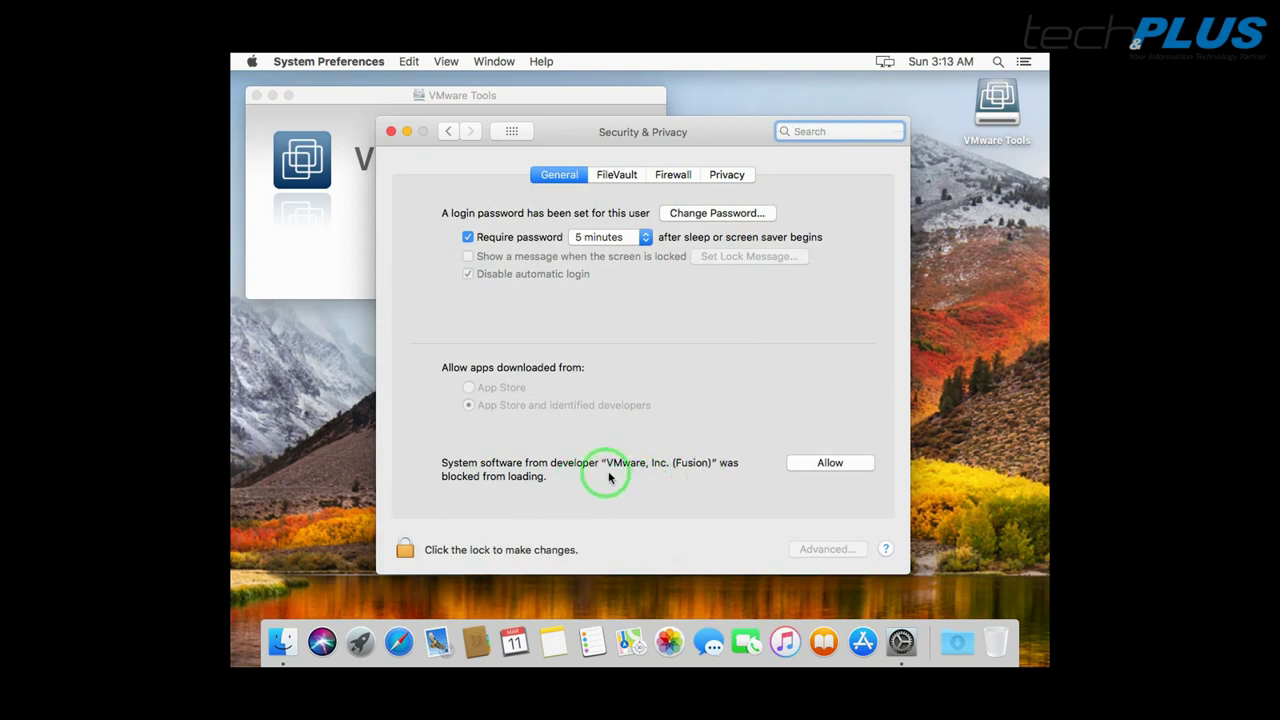
{"action": "left_click", "coordinate": [820, 465]}
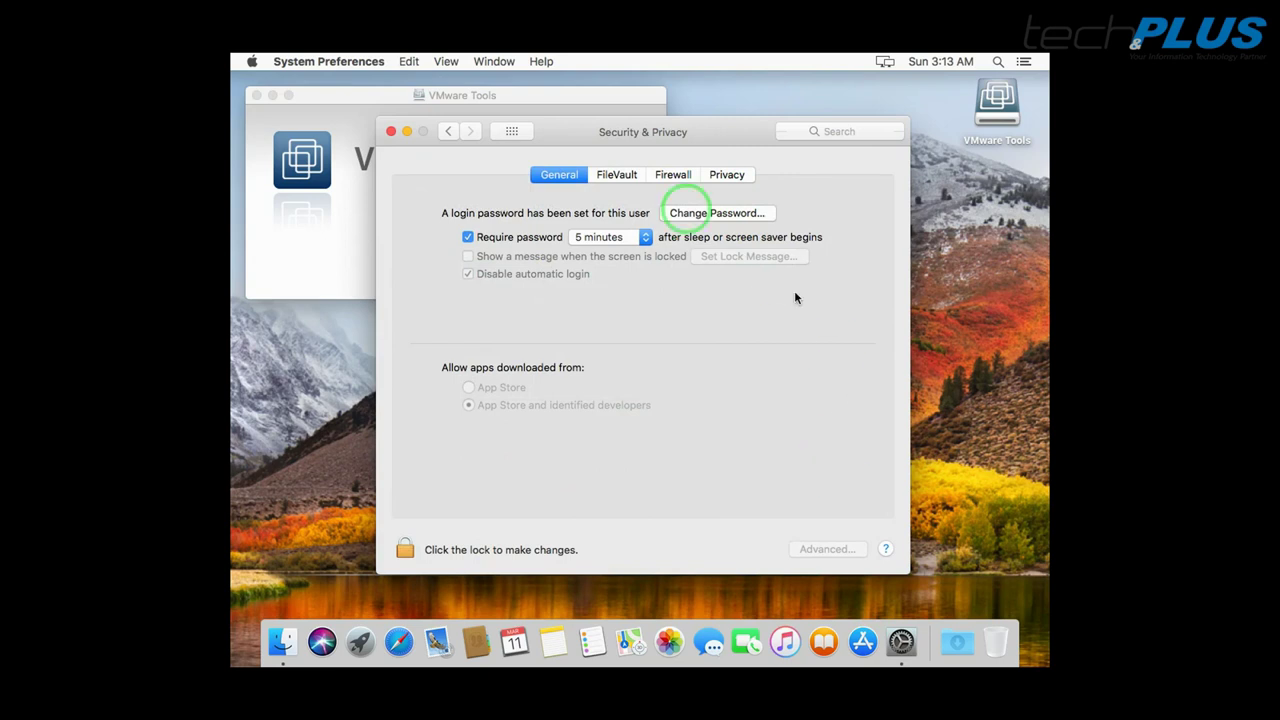
{"action": "left_click", "coordinate": [391, 132]}
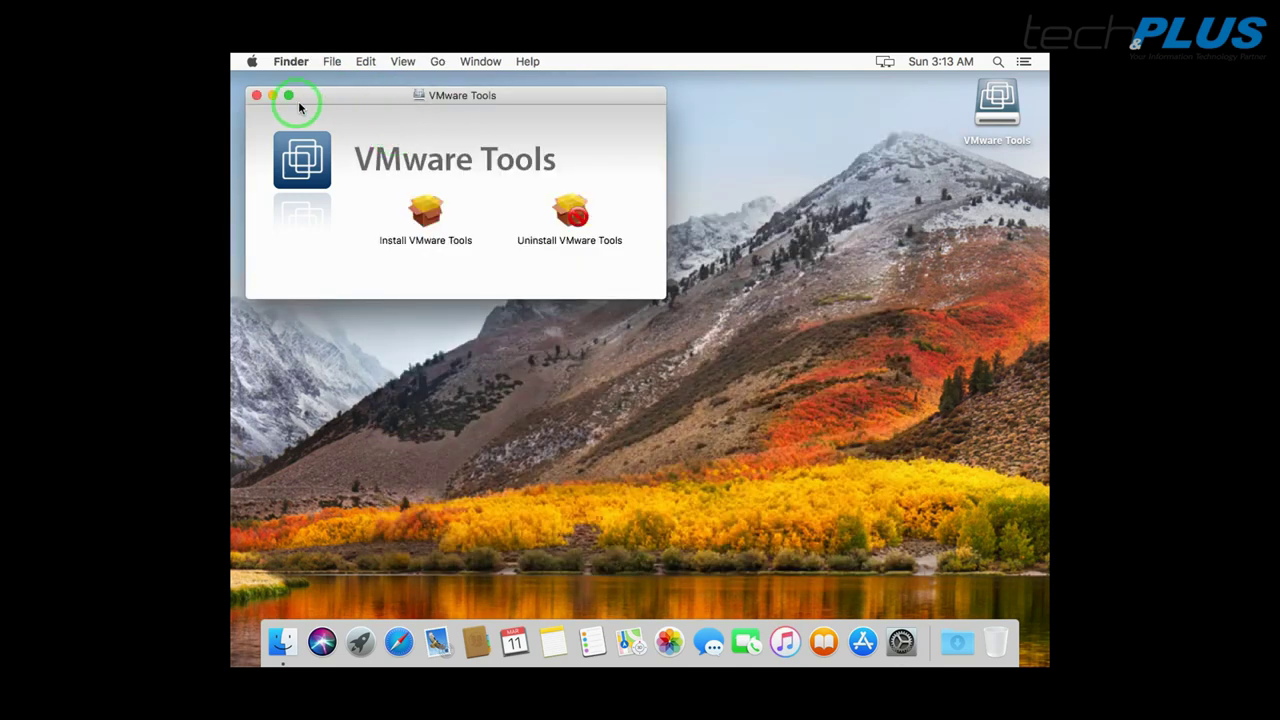
{"action": "left_click", "coordinate": [256, 97]}
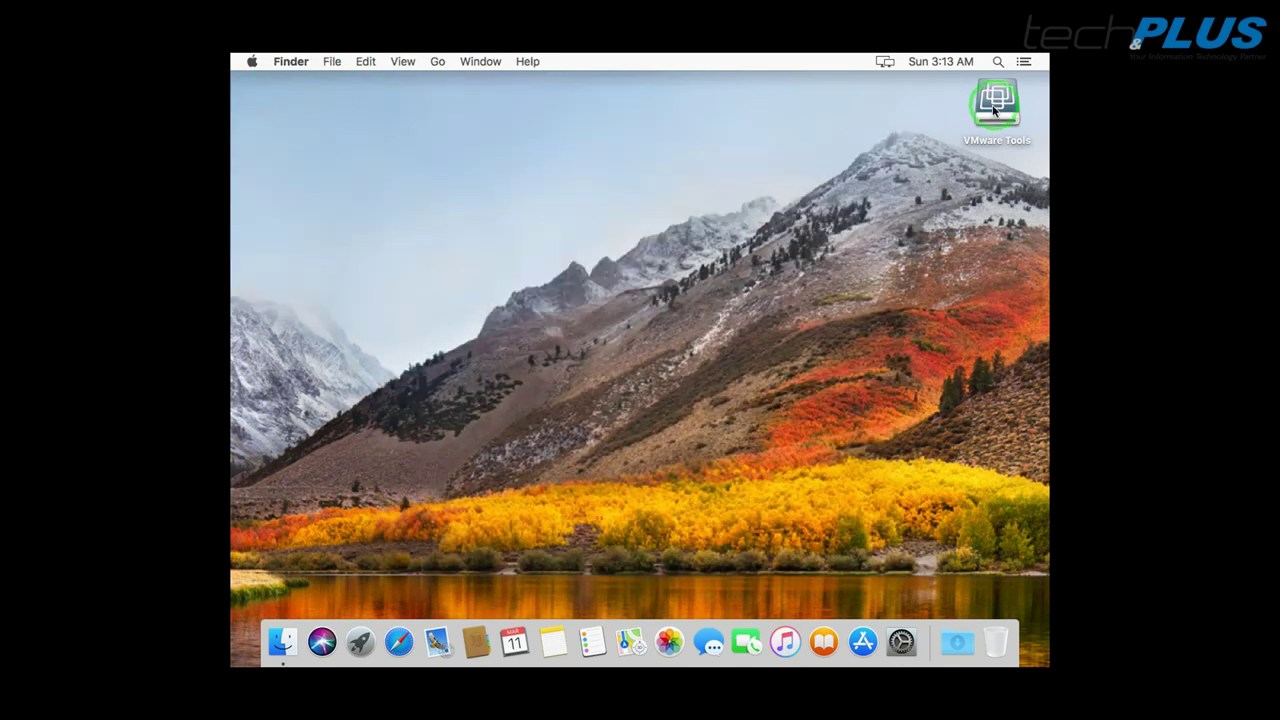
Eject the VMware Tools disc and restart the Mac from the Apple menu
{"action": "right_click", "coordinate": [996, 105]}
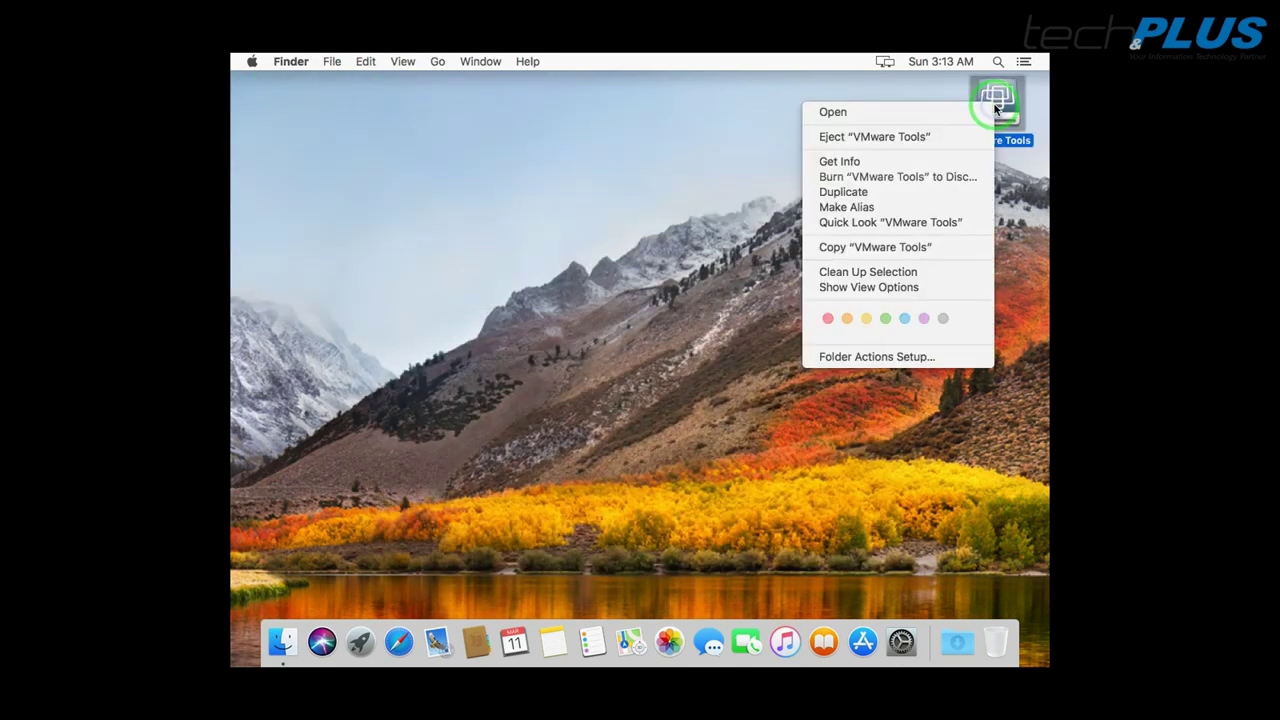
{"action": "left_click", "coordinate": [851, 138]}
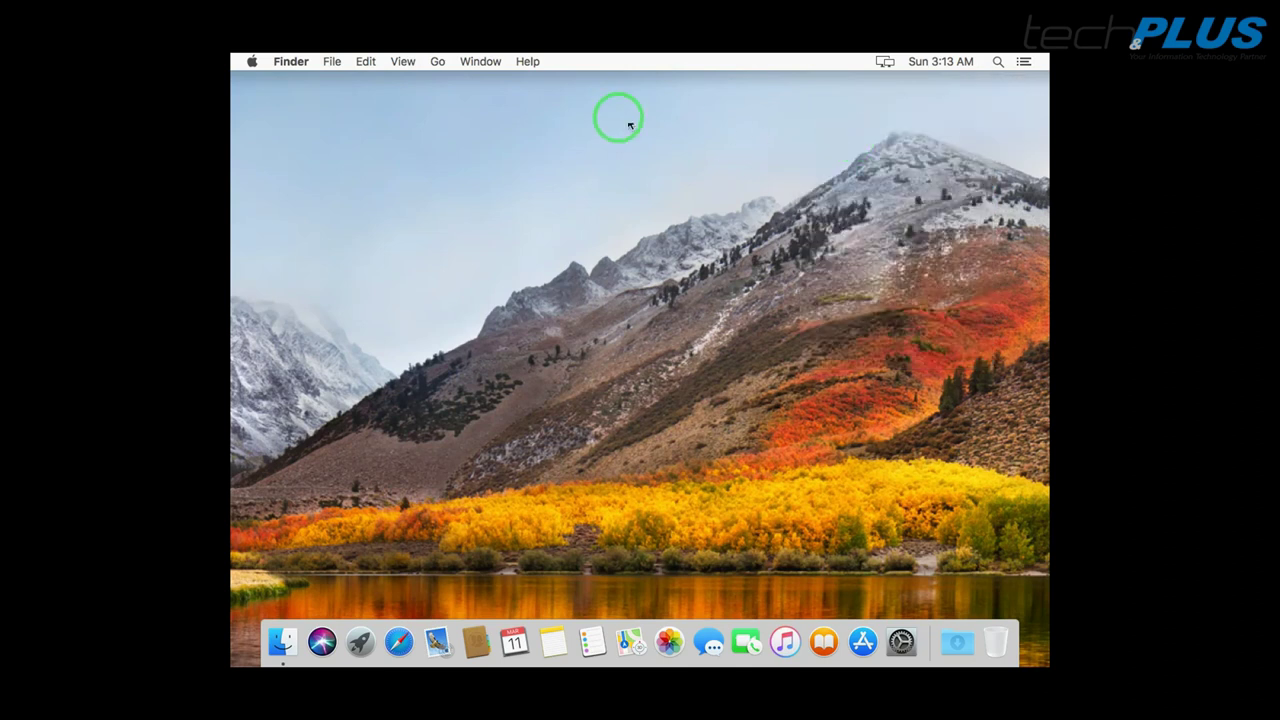
{"action": "left_click", "coordinate": [253, 62]}
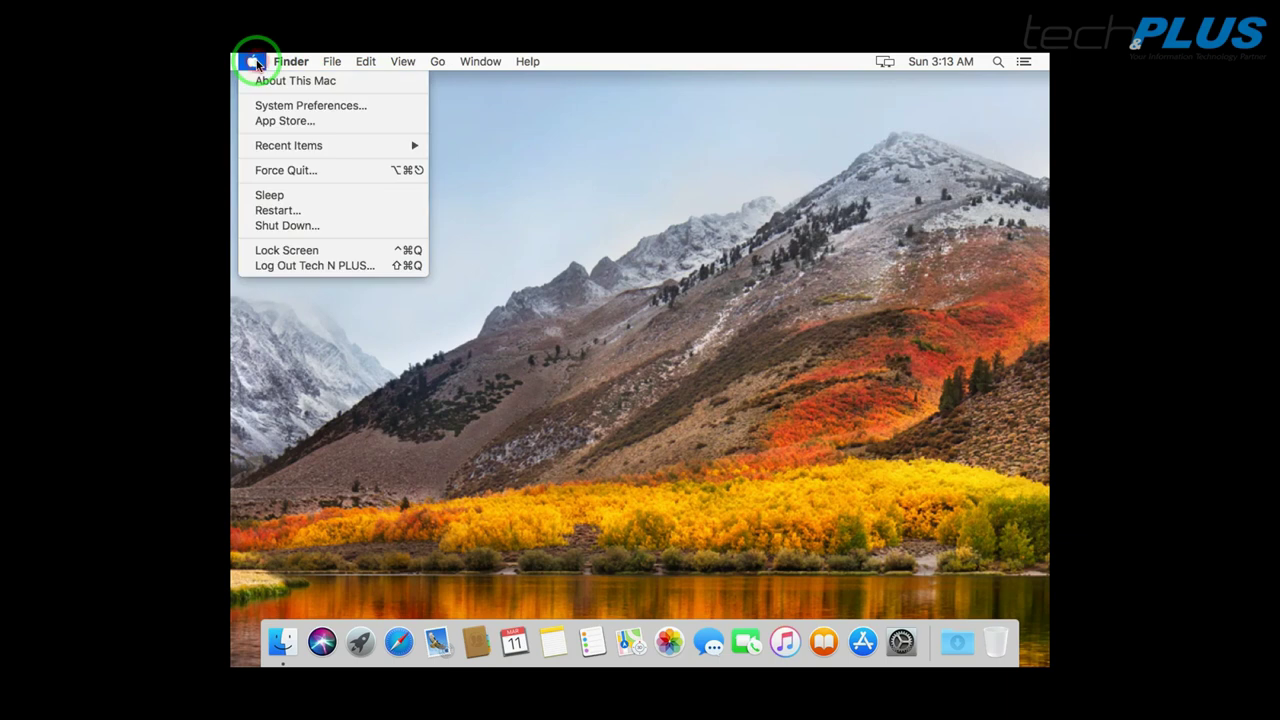
{"action": "left_click", "coordinate": [274, 212]}
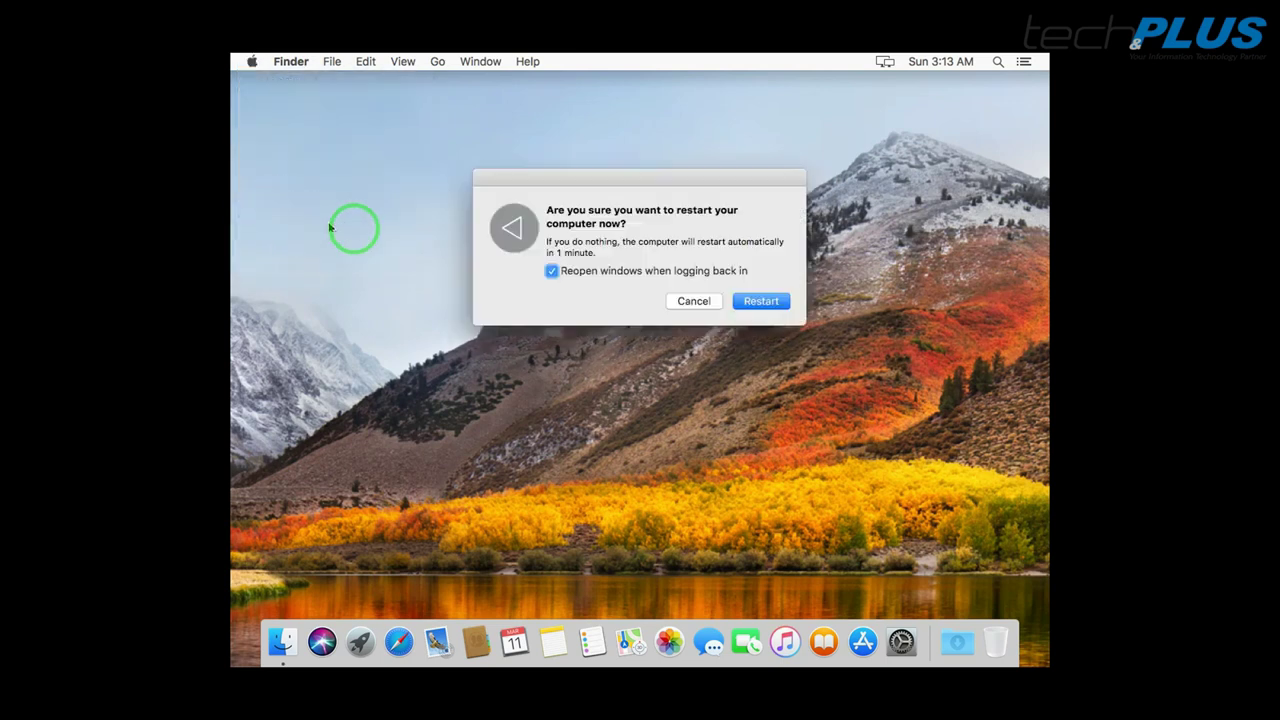
{"action": "left_click", "coordinate": [753, 302]}
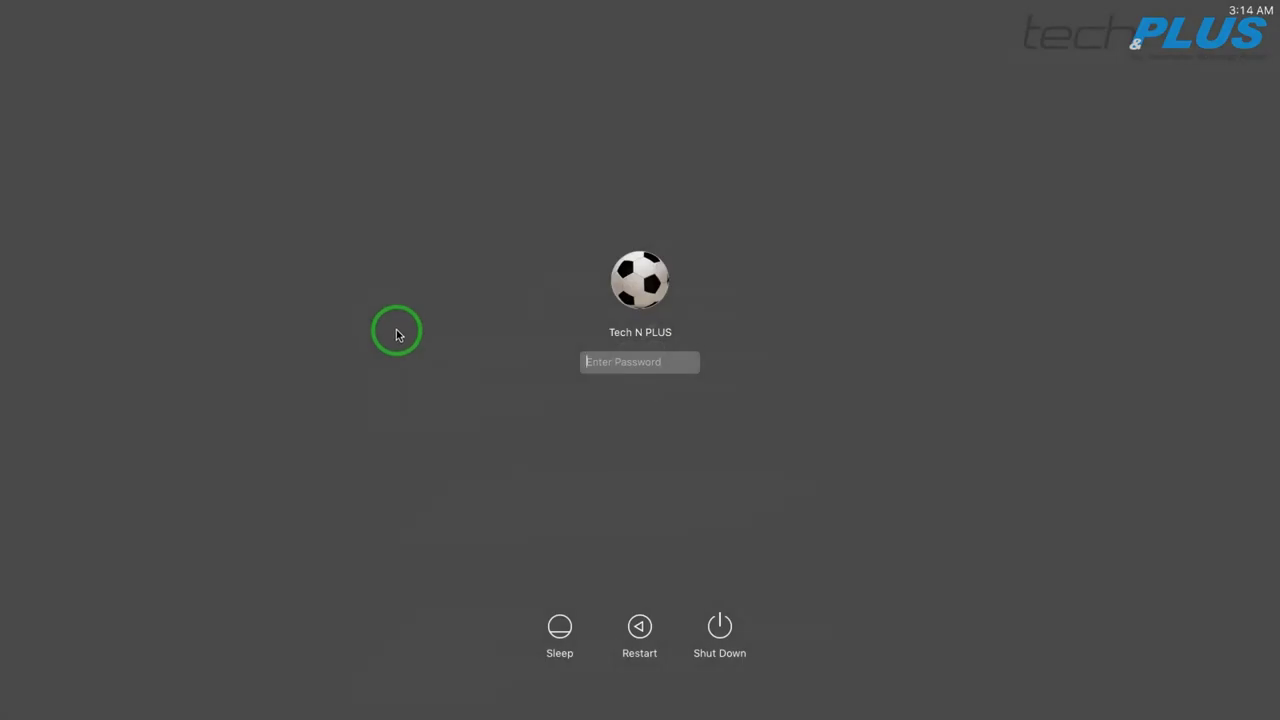
Log back in to the High Sierra desktop with the account password
{"action": "left_click", "coordinate": [619, 366]}
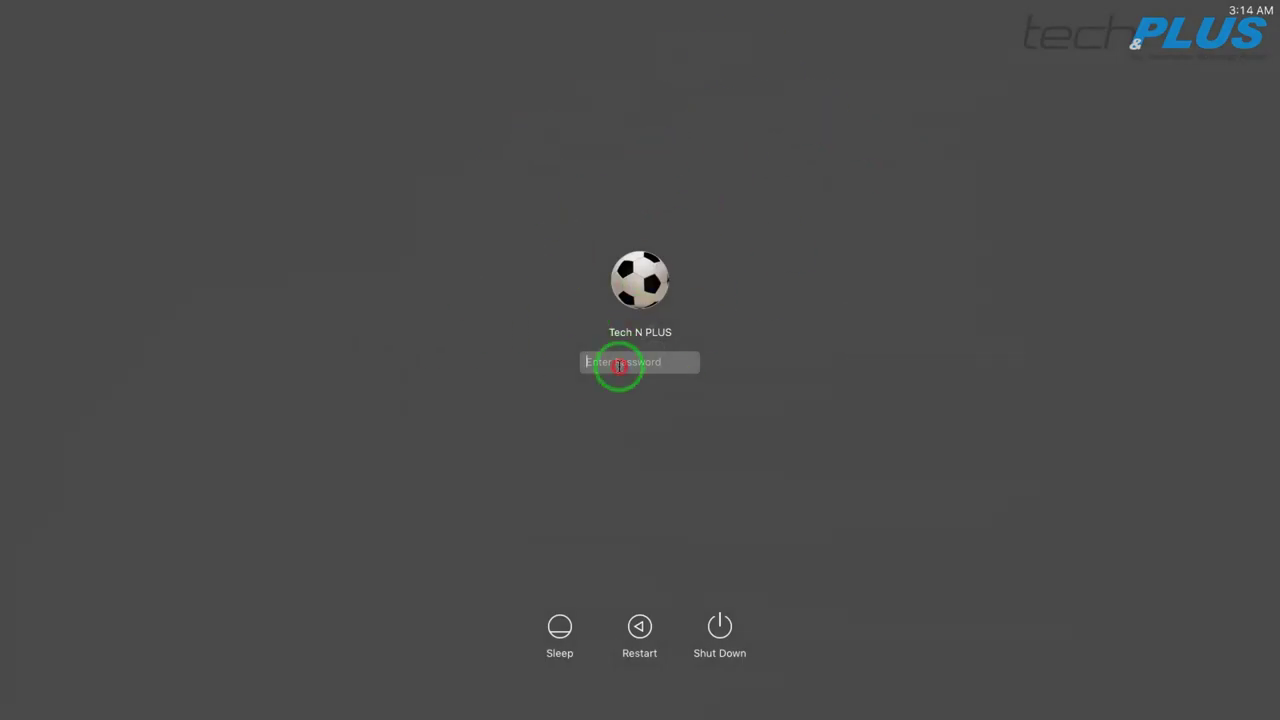
{"action": "type", "text": "••"}
{"action": "key", "text": "Return"}
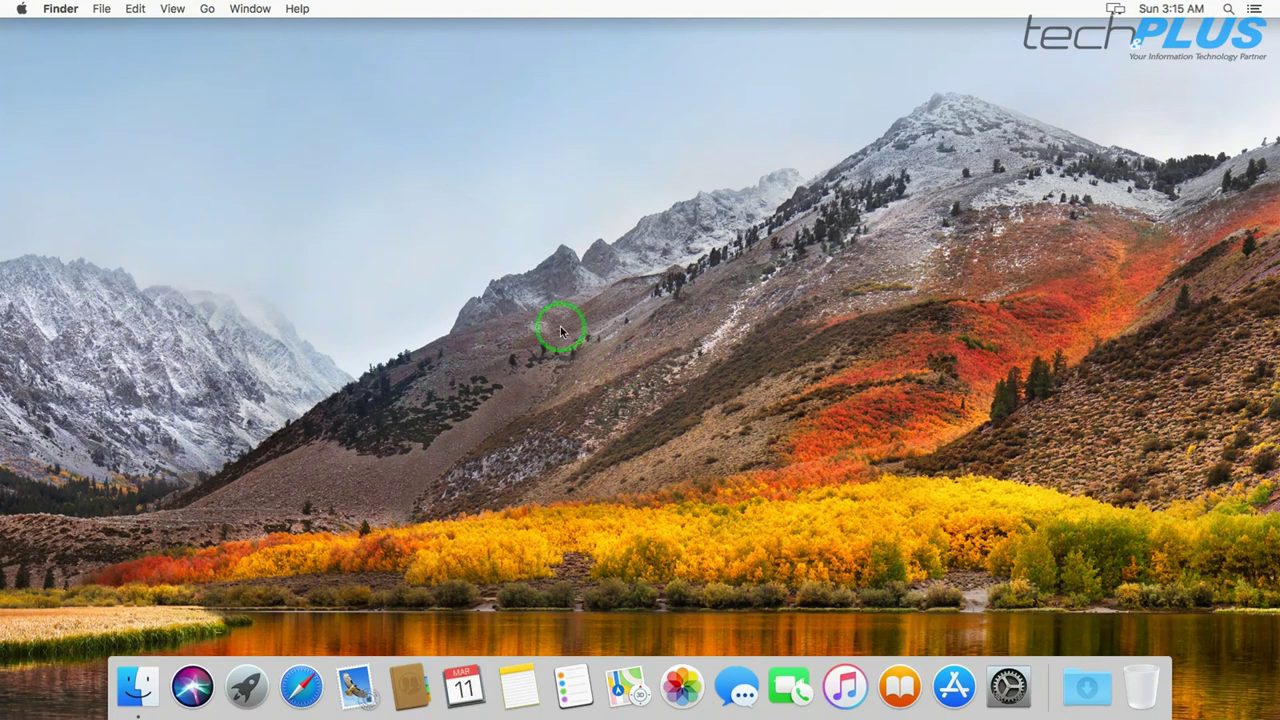
{"action": "left_click", "coordinate": [1171, 10]}
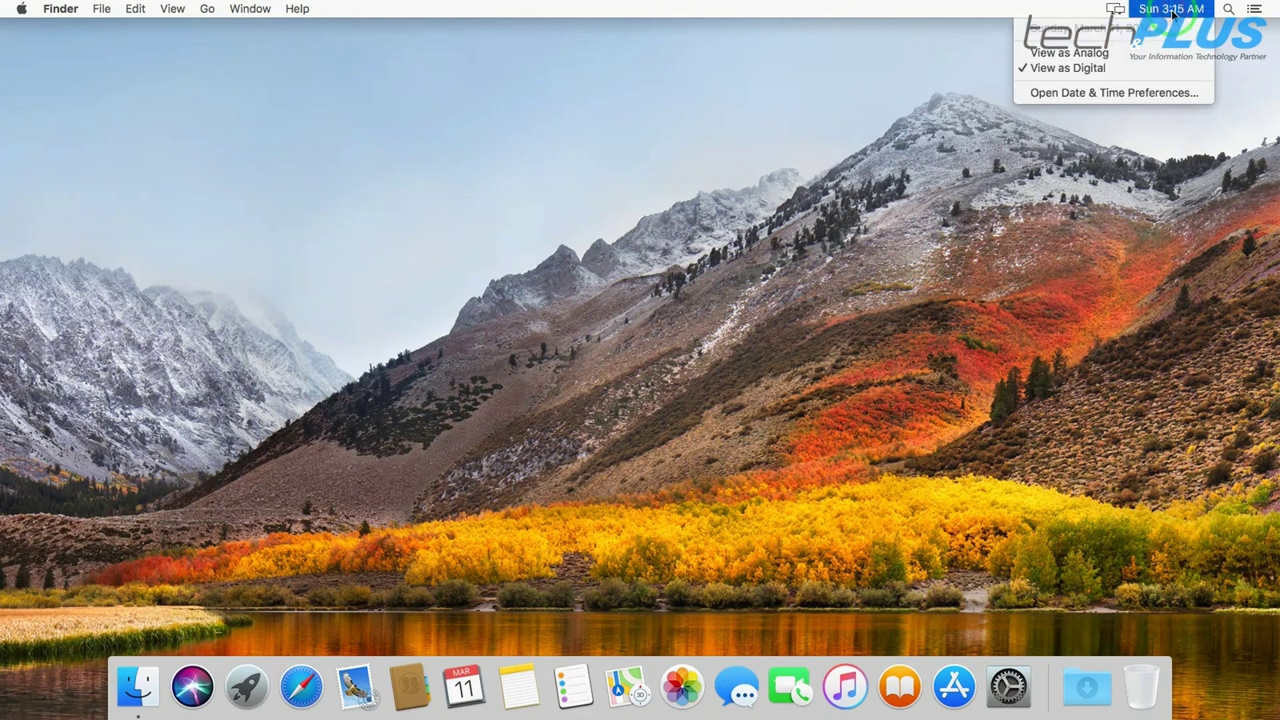
Open the Time Zone tab of Date & Time preferences and unlock it with the administrator password
{"action": "left_click", "coordinate": [1101, 94]}
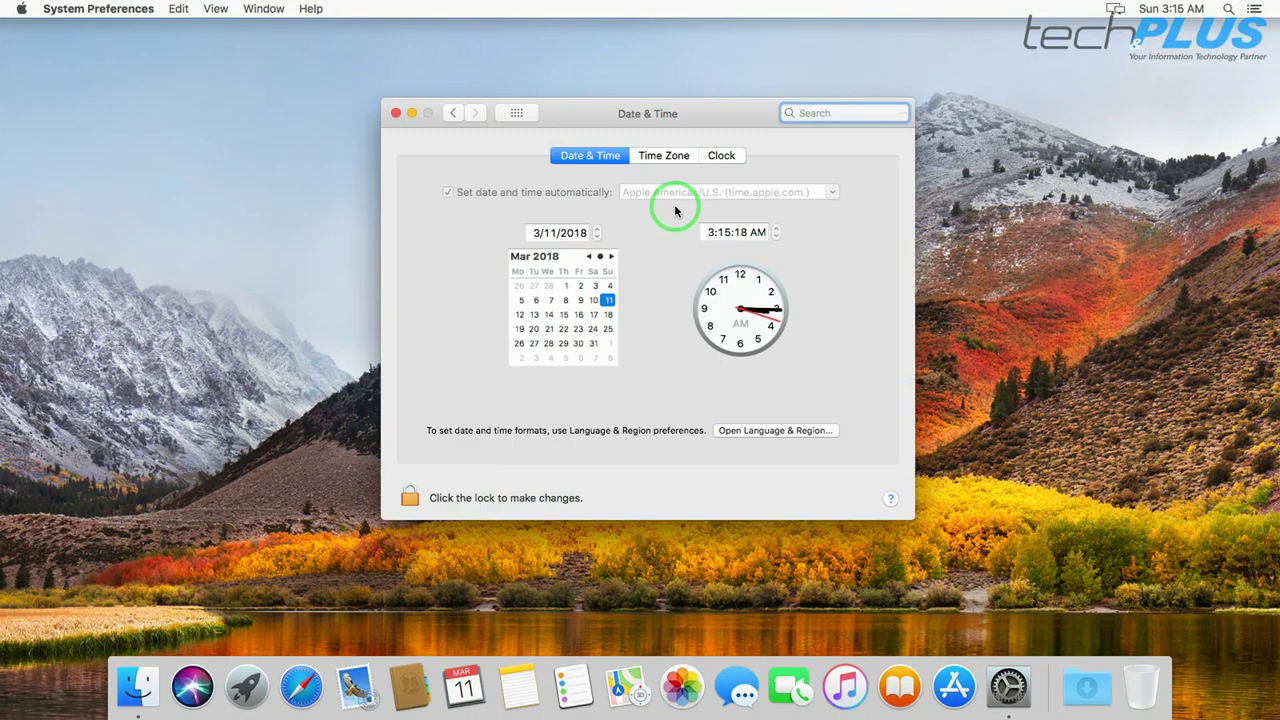
{"action": "left_click", "coordinate": [672, 160]}
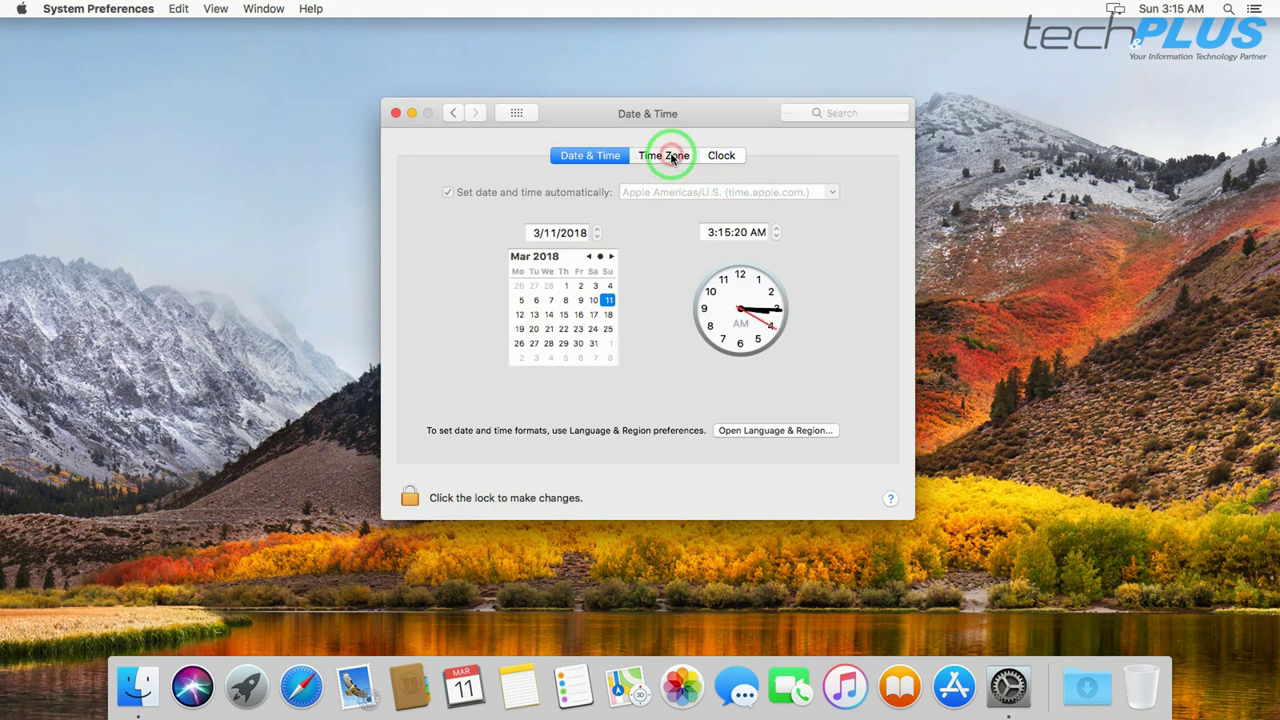
{"action": "left_click", "coordinate": [410, 542]}
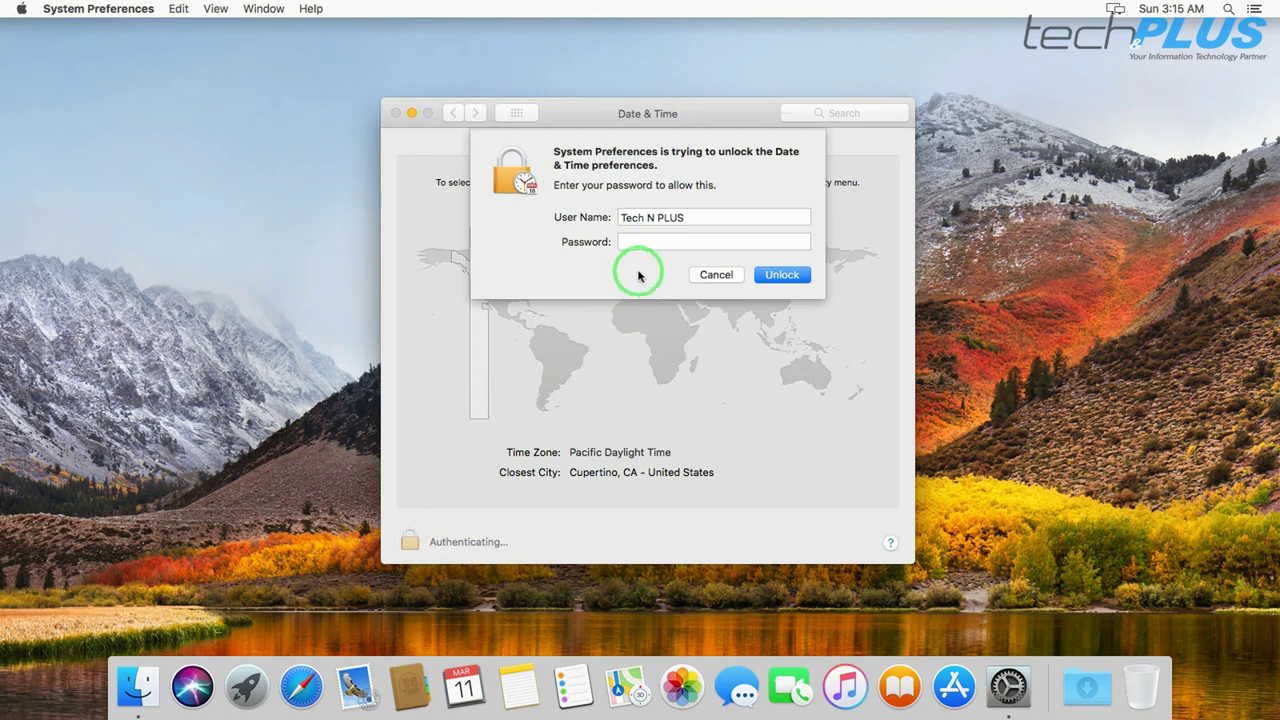
{"action": "type", "text": "••••••"}
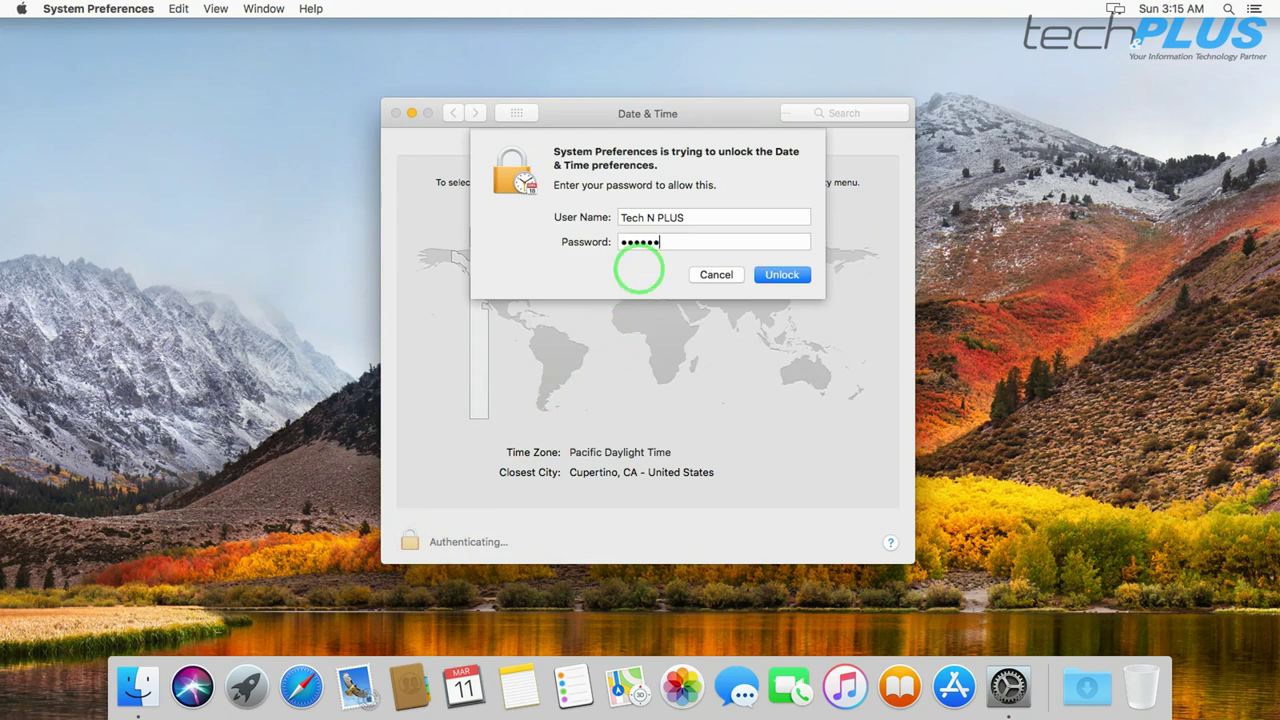
{"action": "type", "text": "•"}
{"action": "key", "text": "Return"}
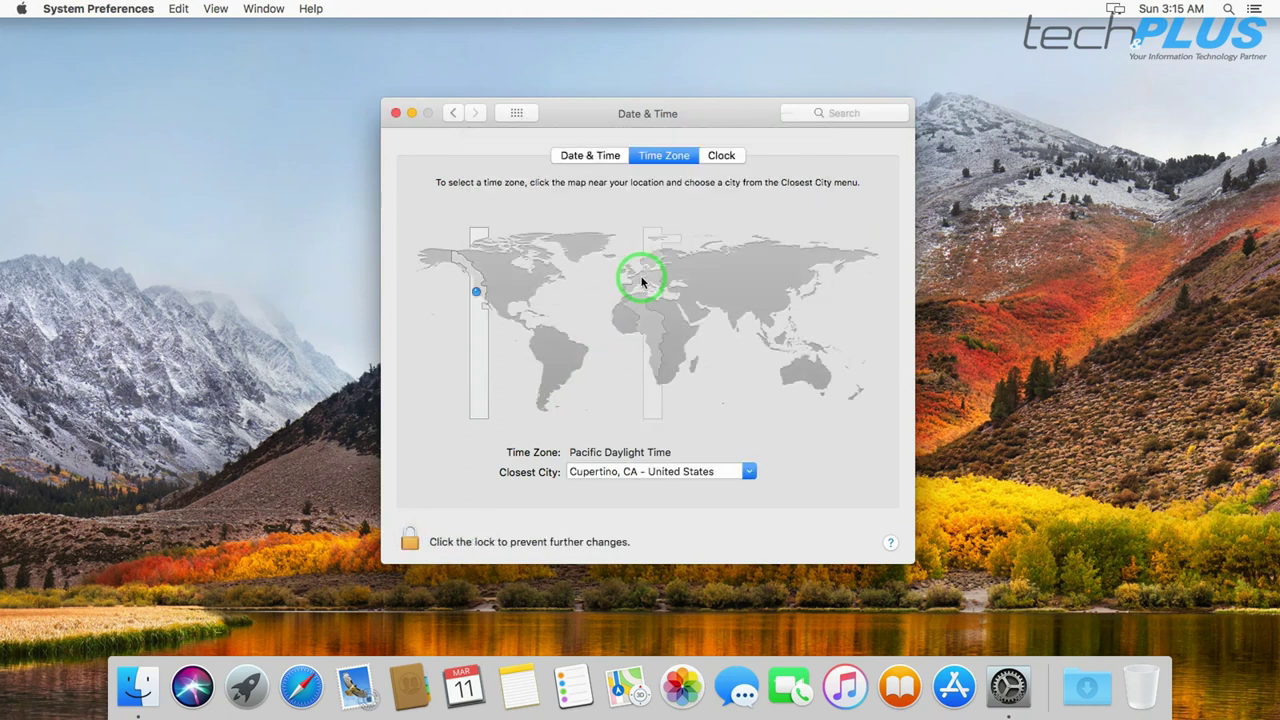
Set the closest city to Port-au-Prince - Haiti (Eastern Daylight Time) and lock the settings
{"action": "left_click", "coordinate": [636, 471]}
{"action": "left_click", "coordinate": [749, 473]}
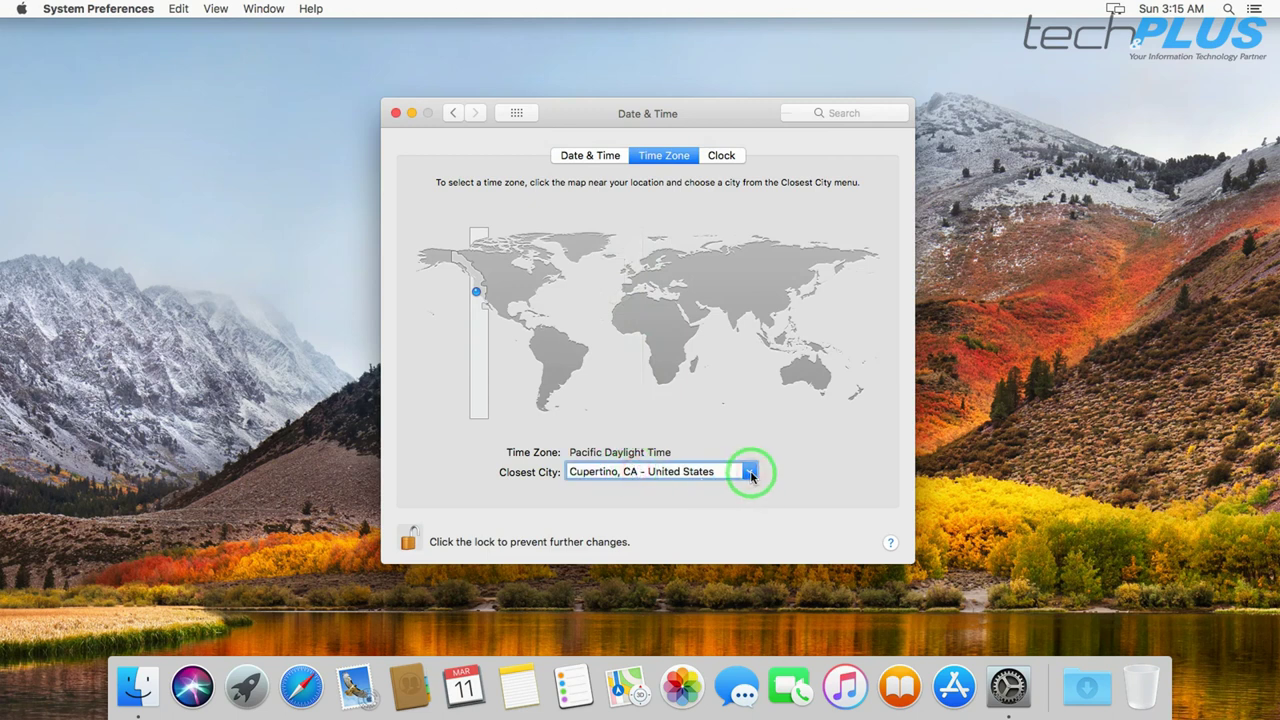
{"action": "left_click", "coordinate": [749, 472]}
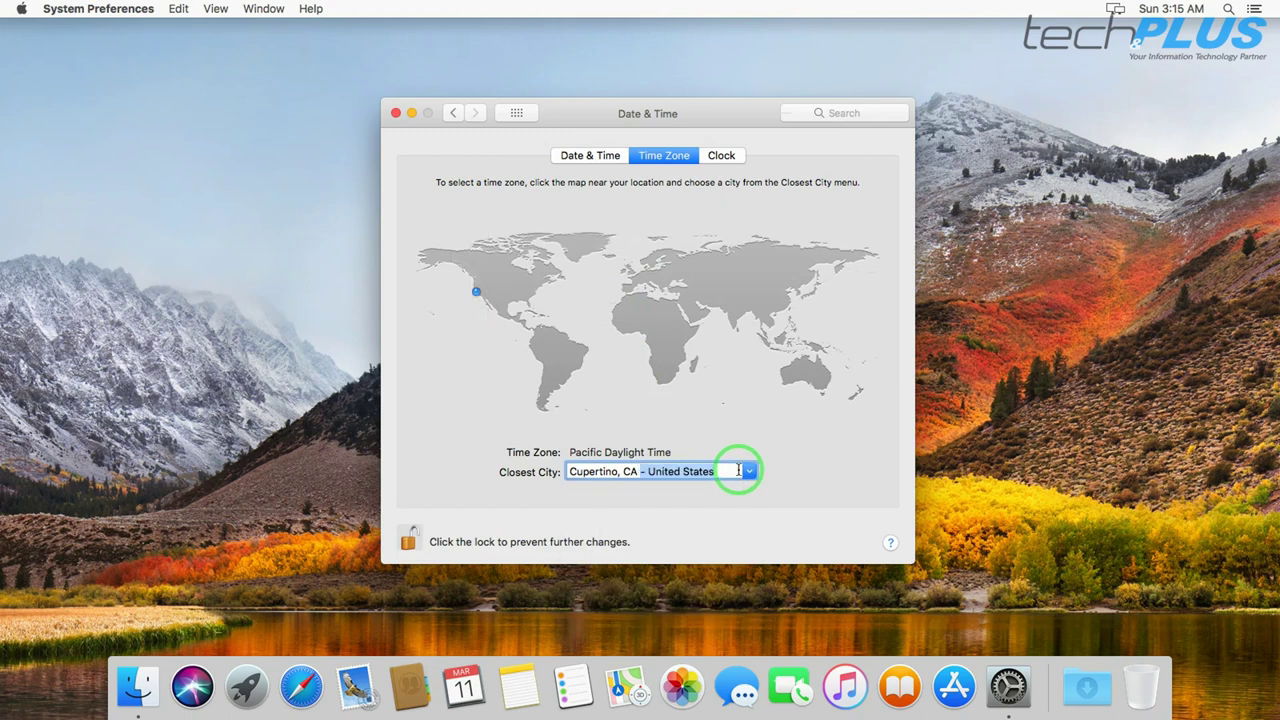
{"action": "type", "text": "ha"}
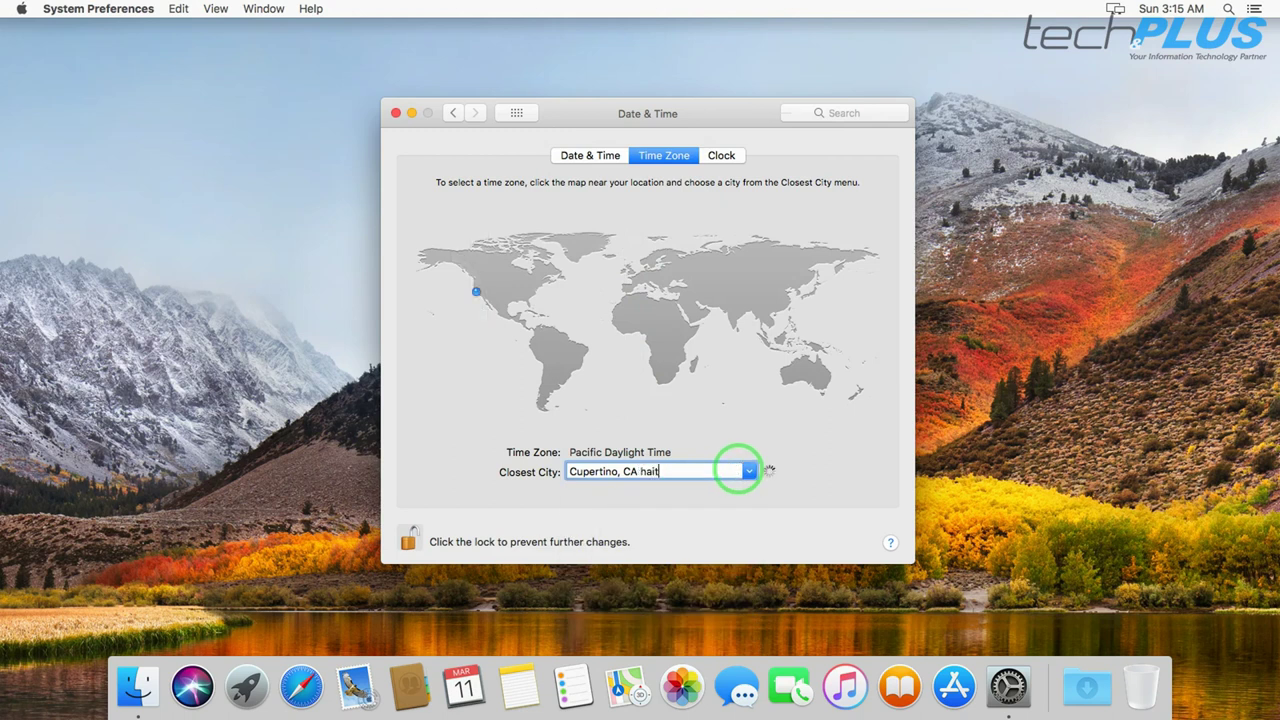
{"action": "key", "text": "BackSpace"}
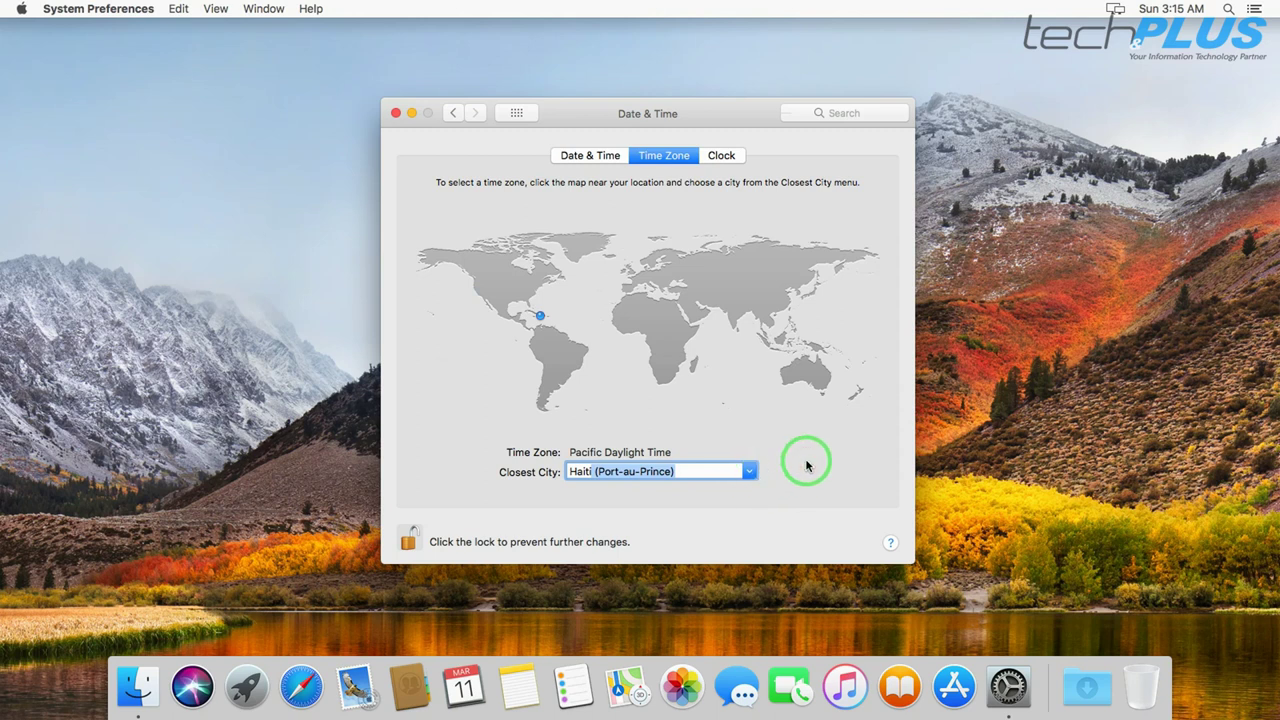
{"action": "left_click", "coordinate": [690, 420]}
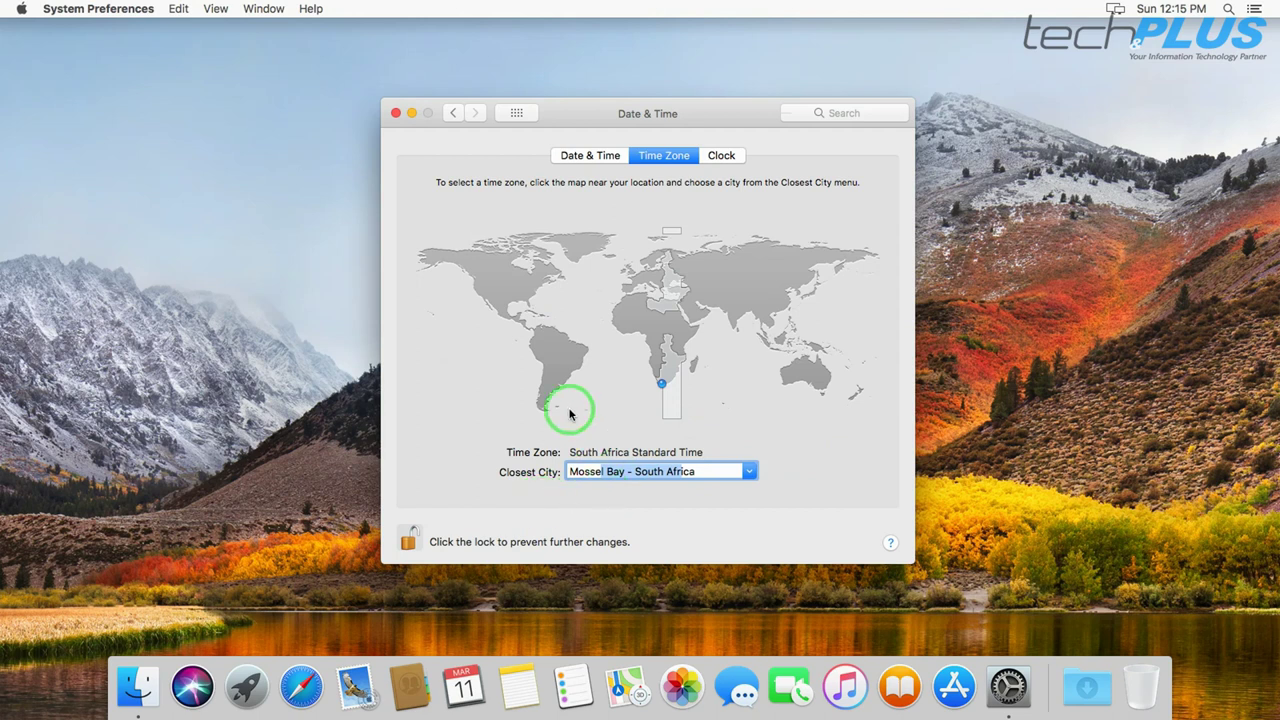
{"action": "left_click", "coordinate": [540, 320]}
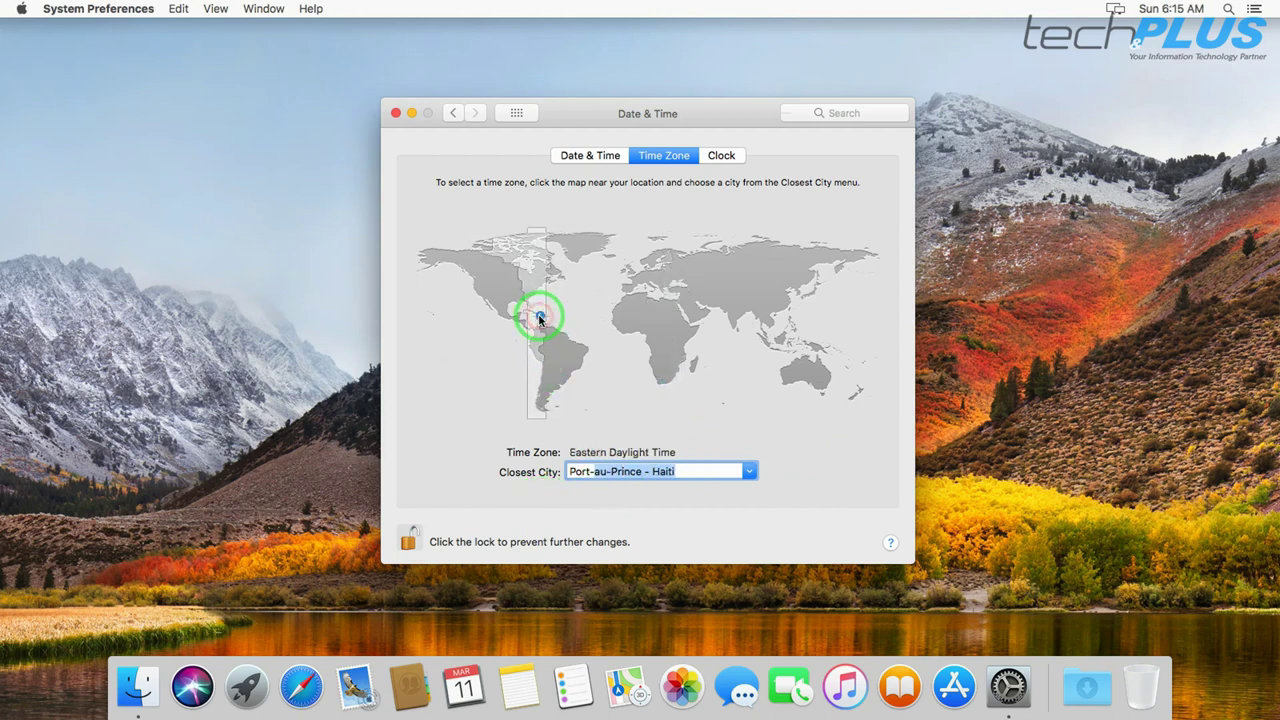
{"action": "left_click", "coordinate": [409, 541]}
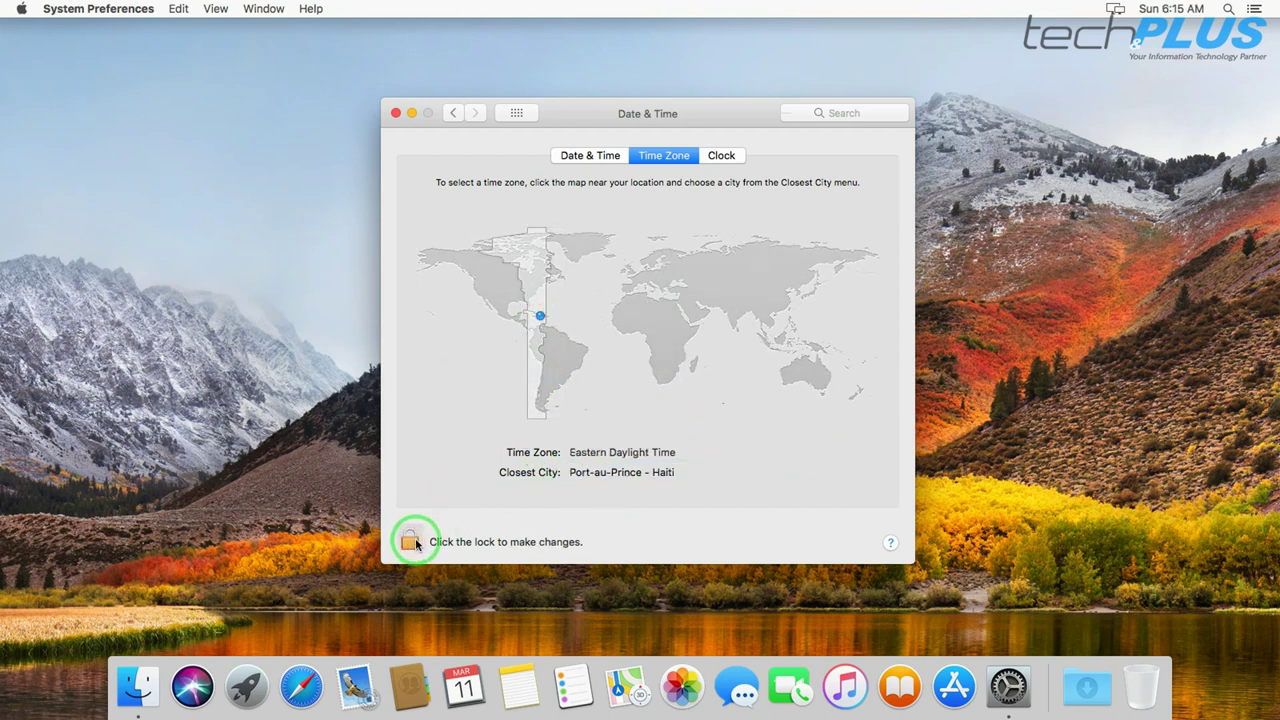
Close the Date & Time preferences and launch the App Store
{"action": "left_click", "coordinate": [576, 158]}
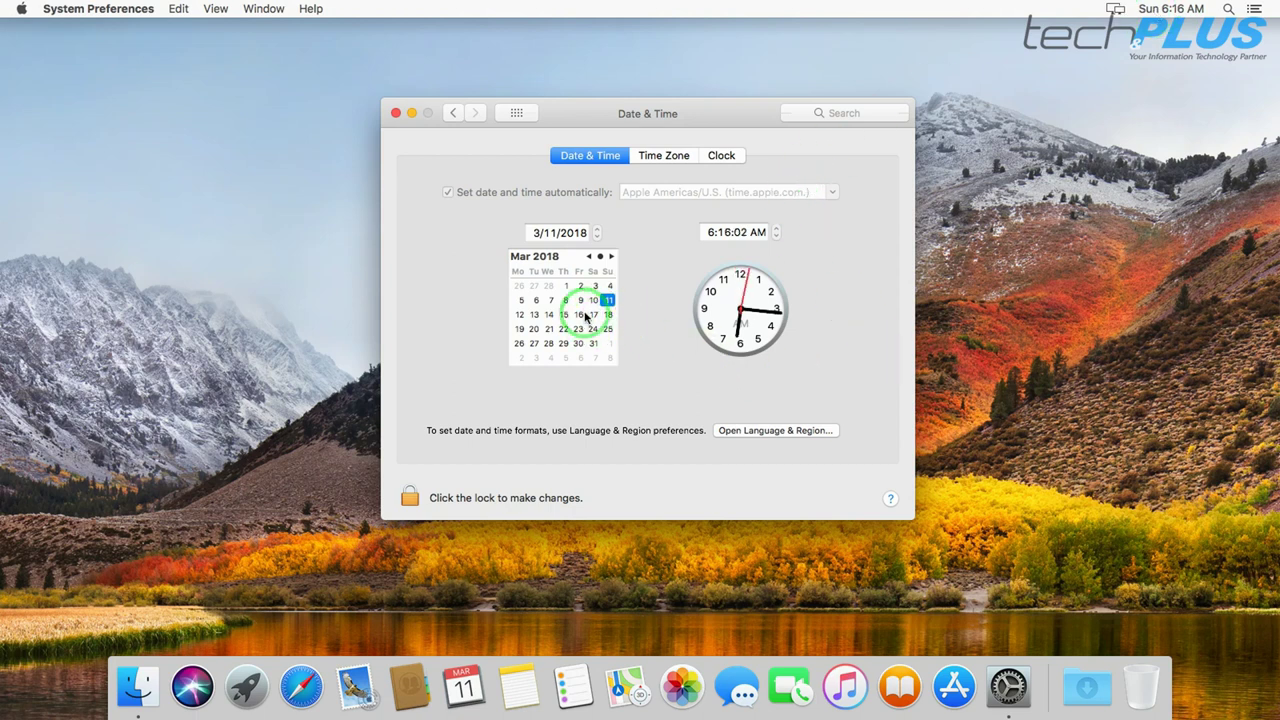
{"action": "left_click", "coordinate": [395, 113]}
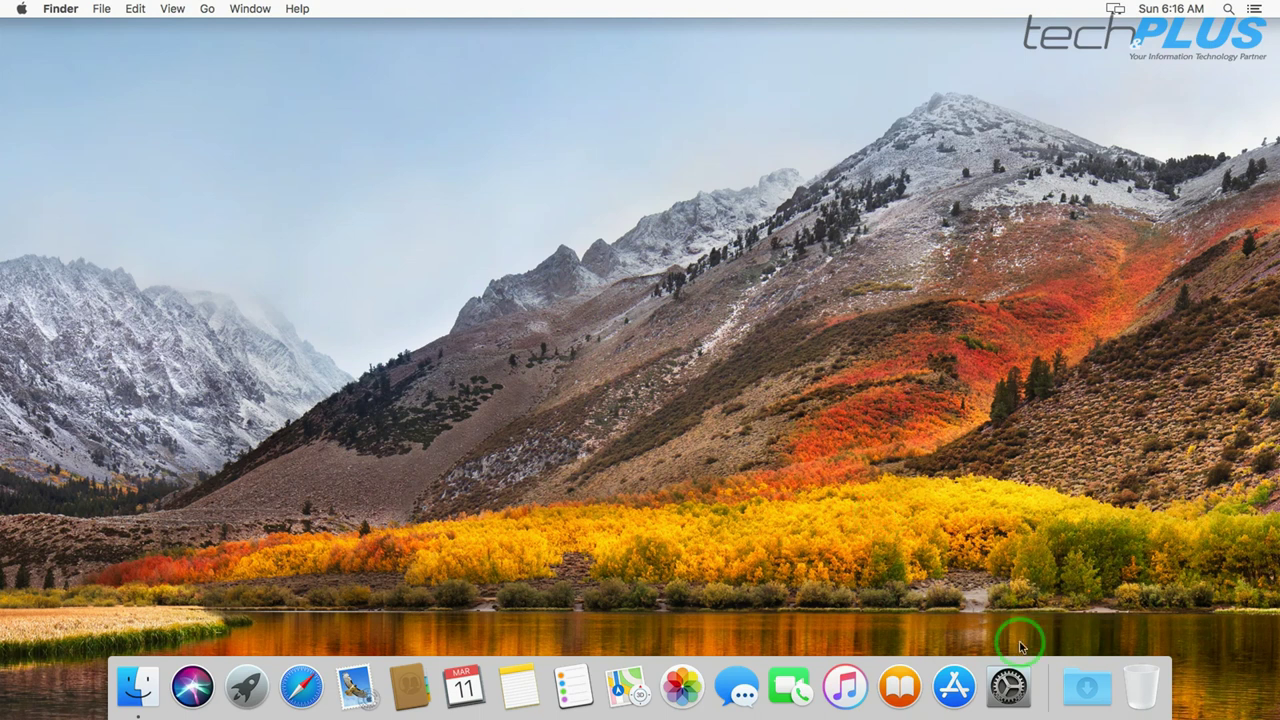
{"action": "left_click", "coordinate": [957, 686]}
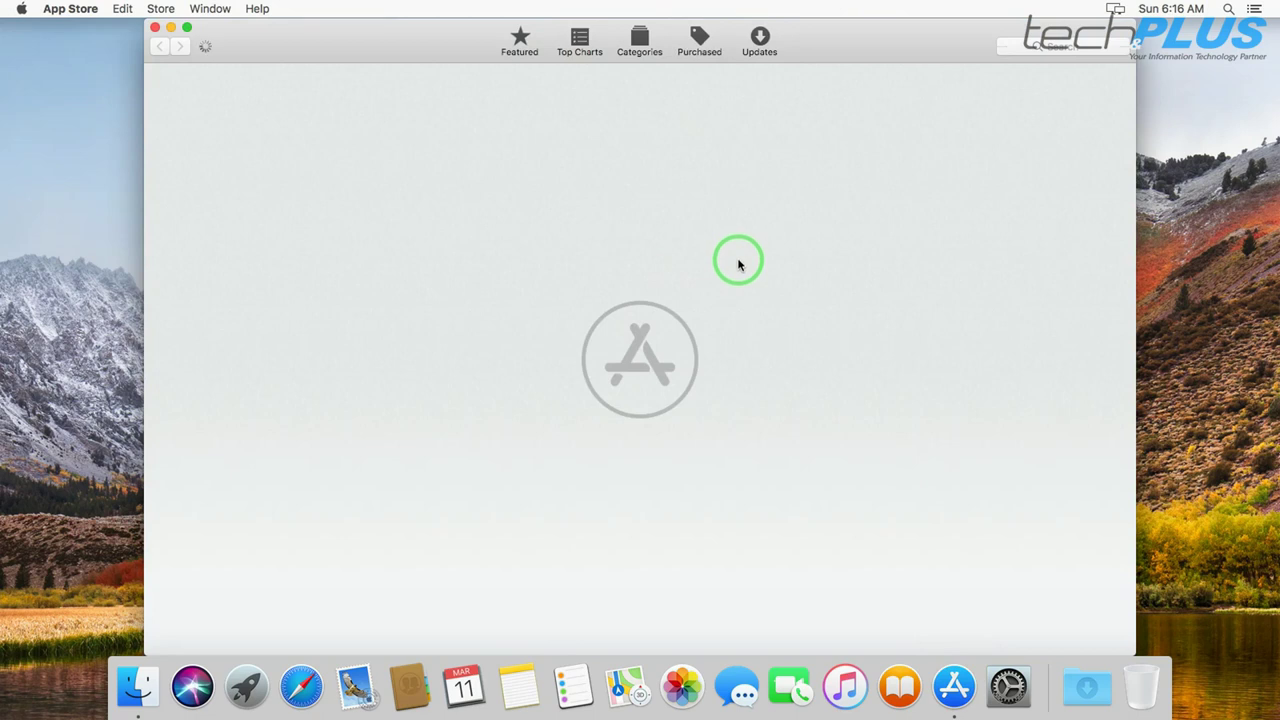
Review the App Store update details for iTunes 12.7.3 and macOS 10.13.3 Update Combo, then close App Store
{"action": "left_click", "coordinate": [765, 57]}
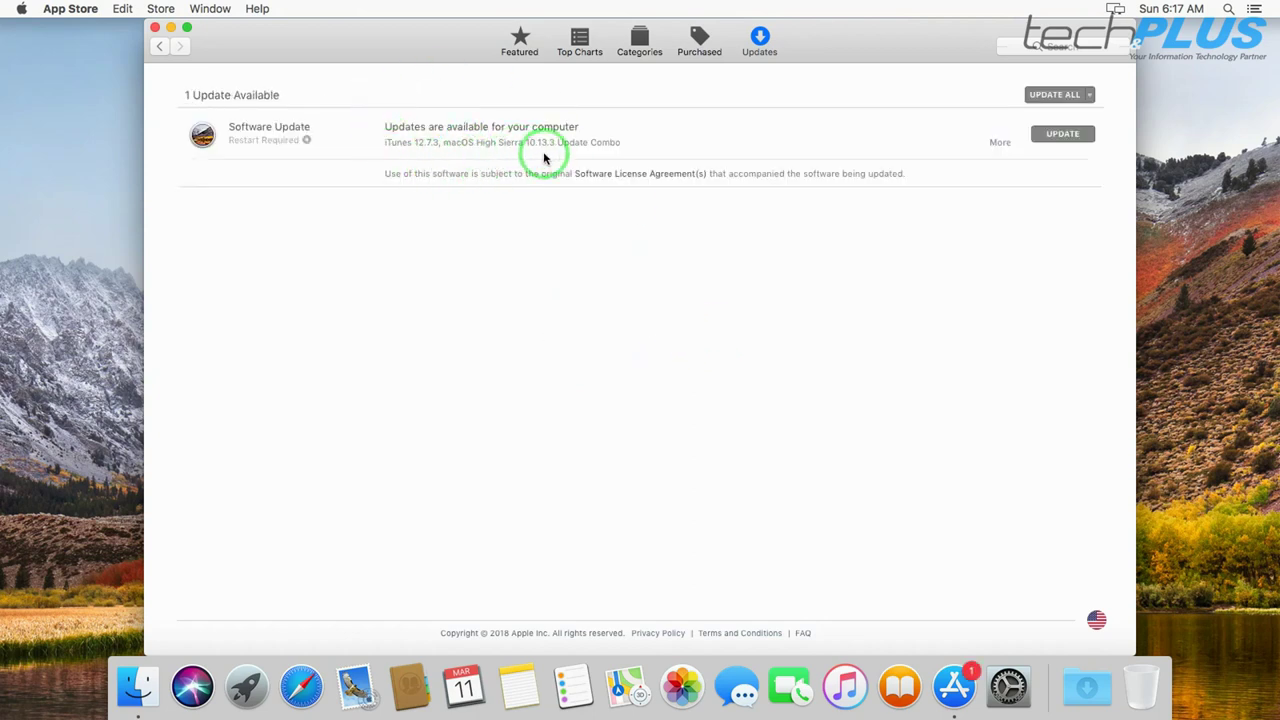
{"action": "left_click", "coordinate": [1000, 143]}
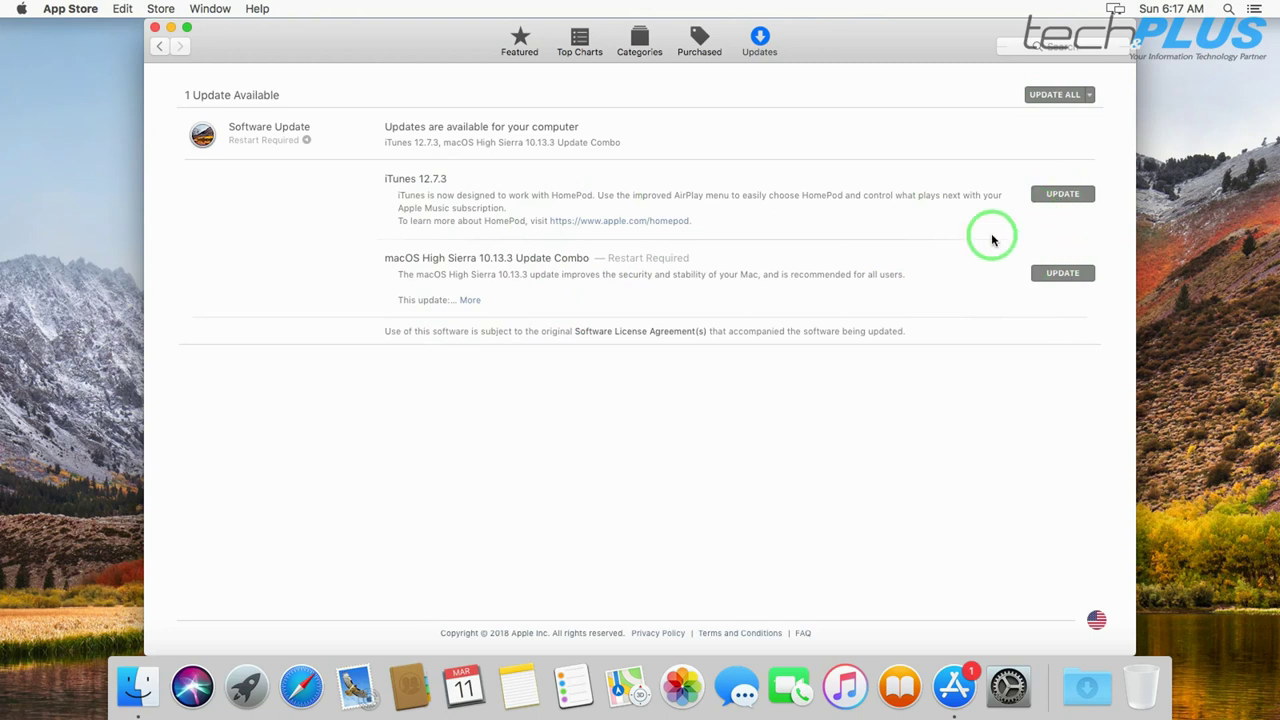
{"action": "left_click", "coordinate": [155, 30]}
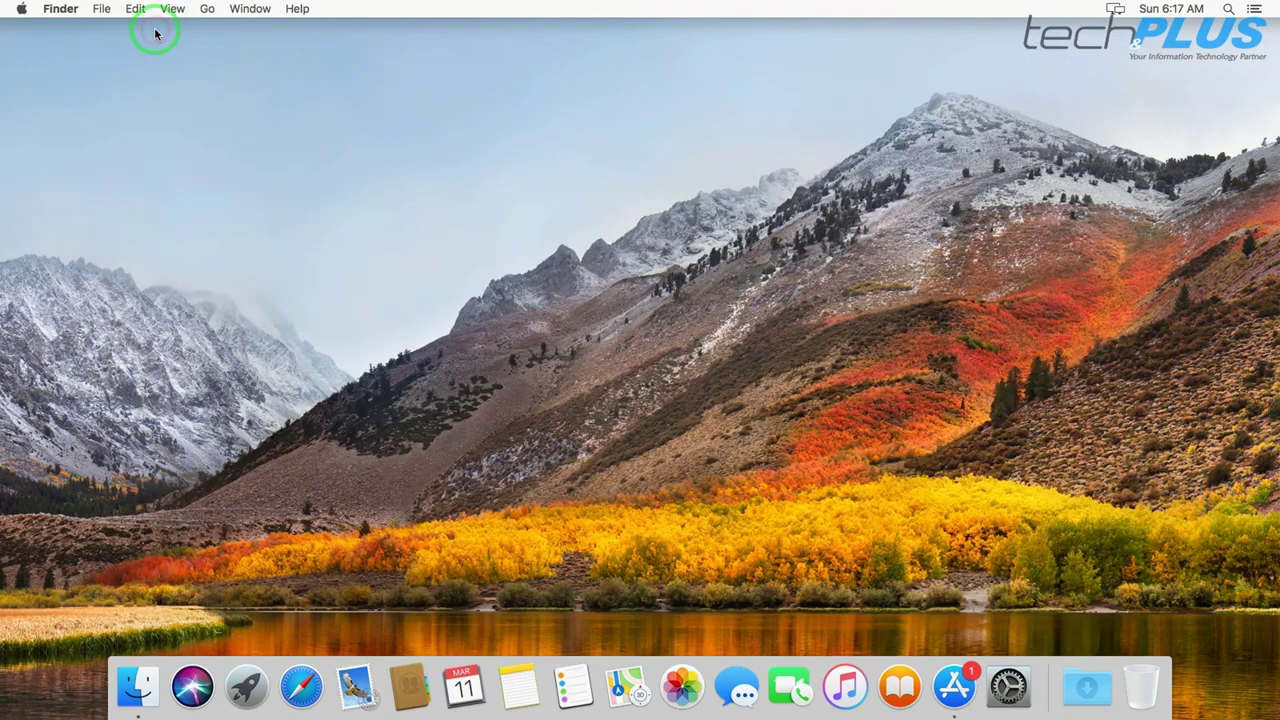